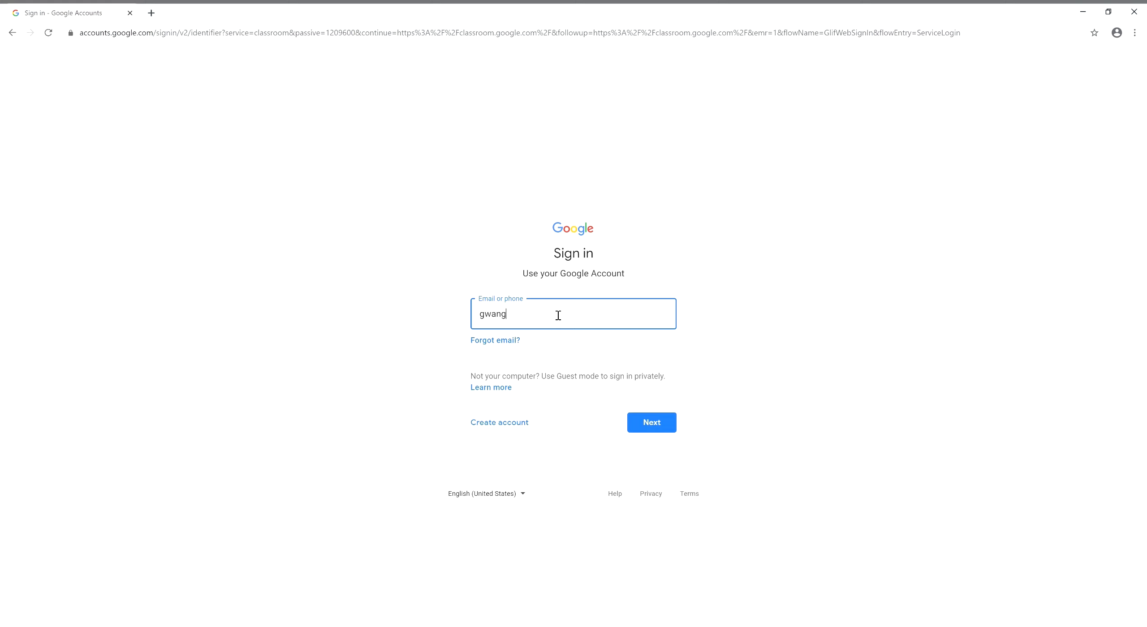
# Sign in to the Google account with the teacher's e-mail address and the account password.
pyautogui.write('eduhk.hk')
pyautogui.press('Return')
pyautogui.write('••••••••')
pyautogui.press('Return')
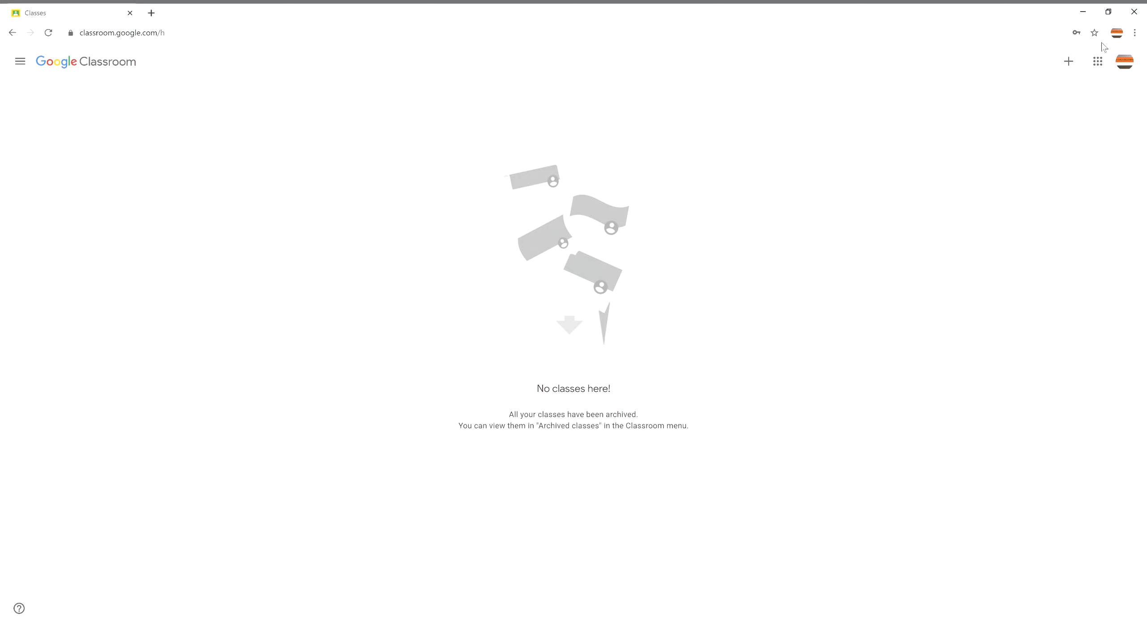
# Create a class named Class 6C with section P6 and subject English, leaving the room empty.
pyautogui.click(1071, 65)
pyautogui.click(1062, 107)
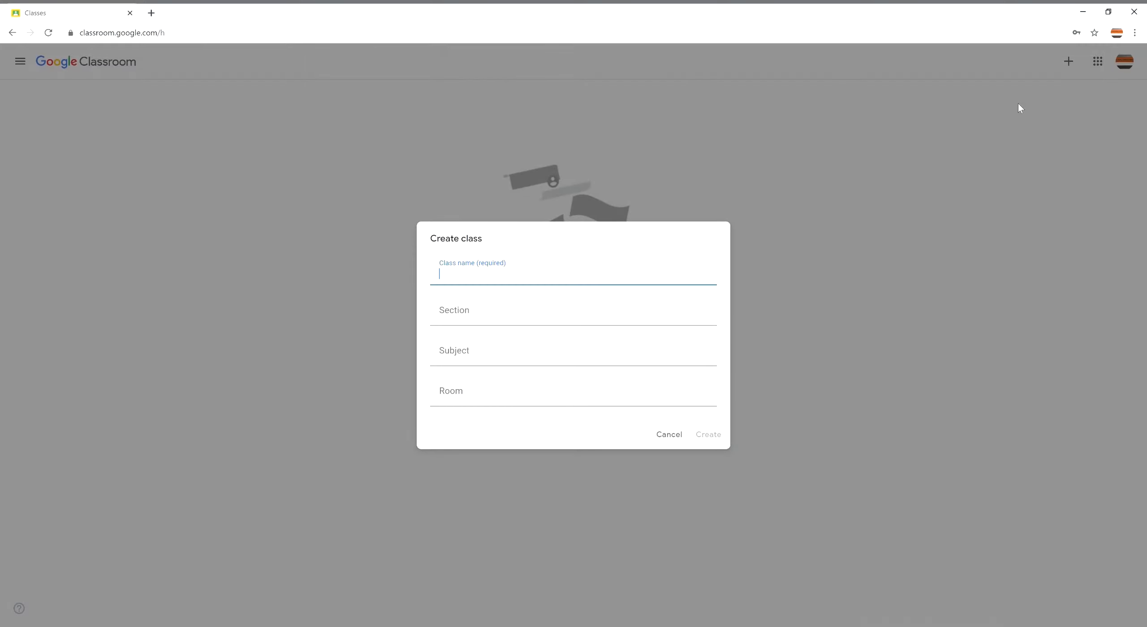
pyautogui.write('Class 6C')
pyautogui.click(525, 322)
pyautogui.write('P6')
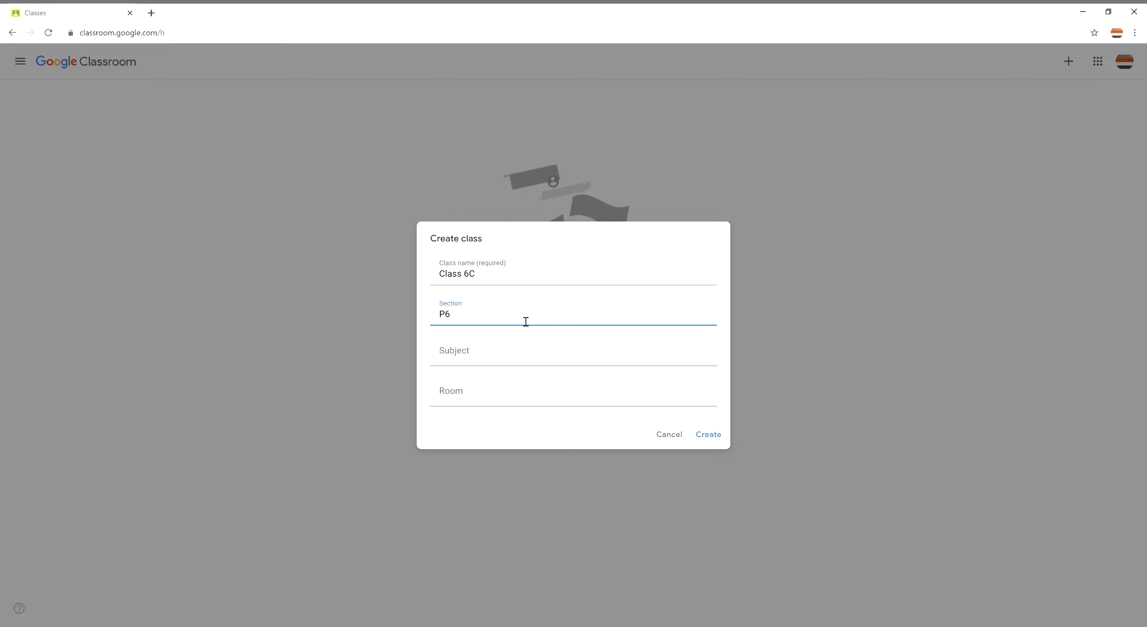
pyautogui.click(513, 365)
pyautogui.write('English')
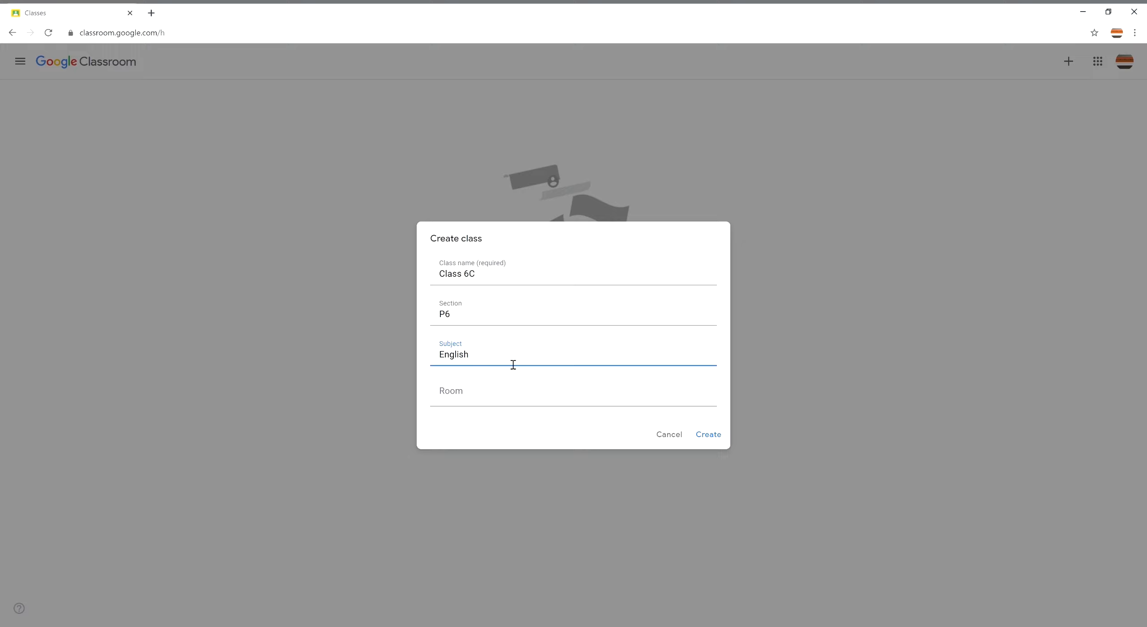
pyautogui.click(505, 401)
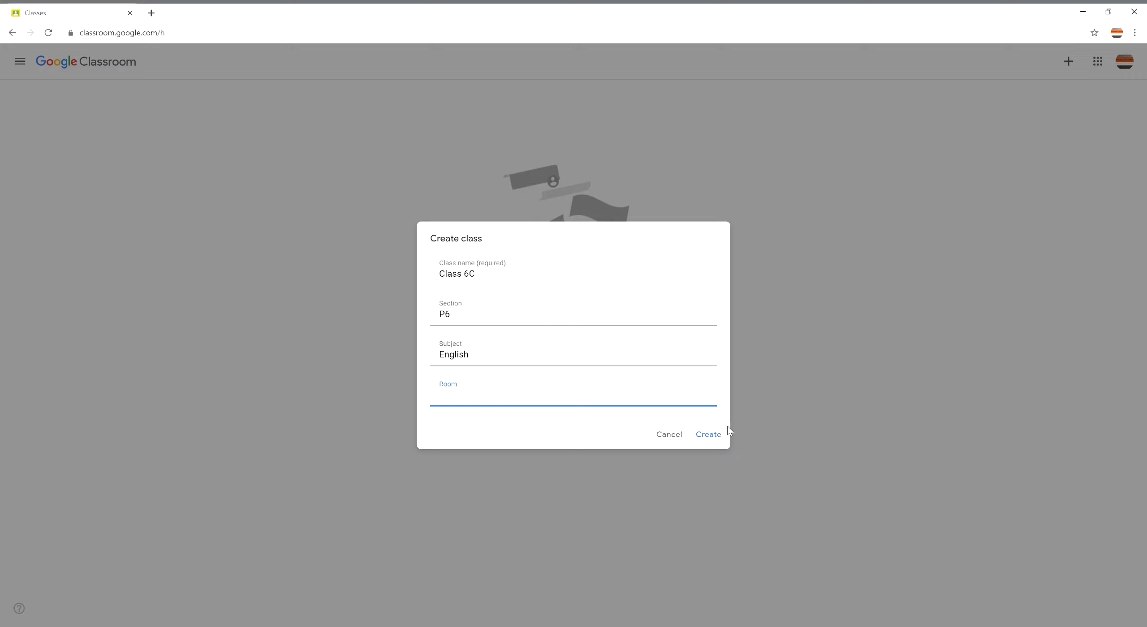
pyautogui.click(710, 434)
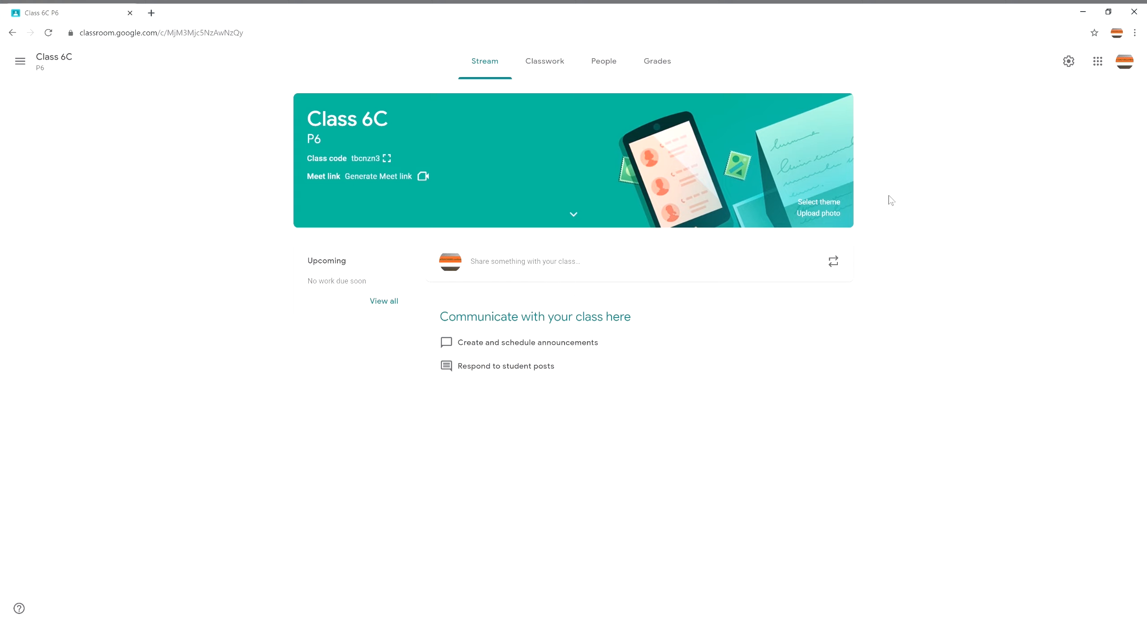
# Post "Hi there, this is what I made during the weekend 😋" to all students with the file My Fish And Chips.jpg attached.
pyautogui.click(519, 264)
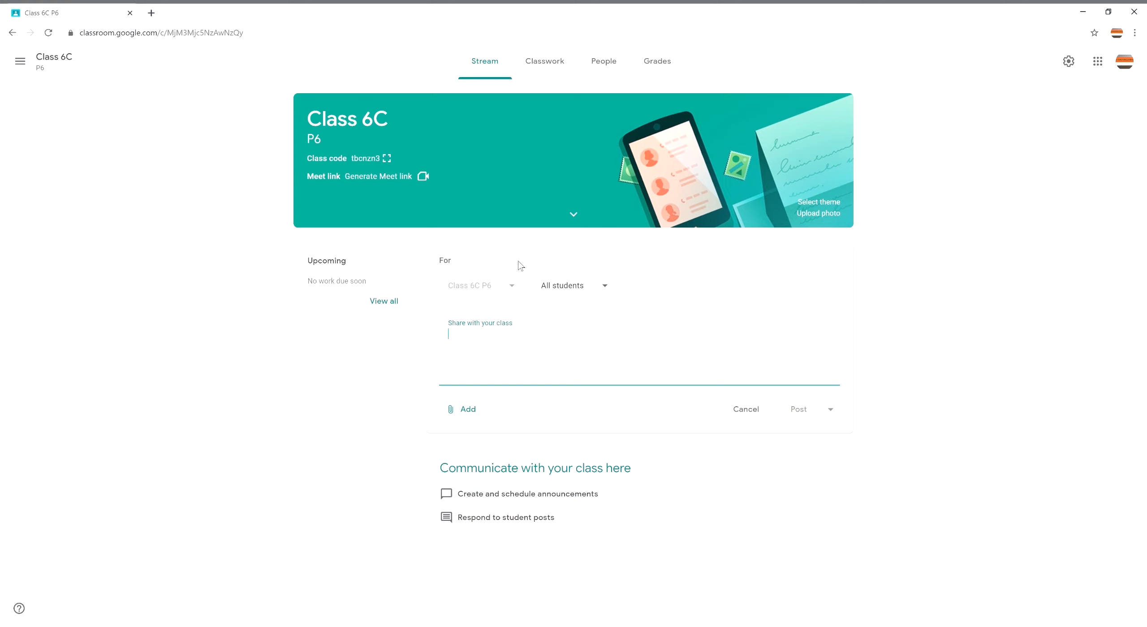
pyautogui.write('Hi there, this is what I made during the weekend 😋')
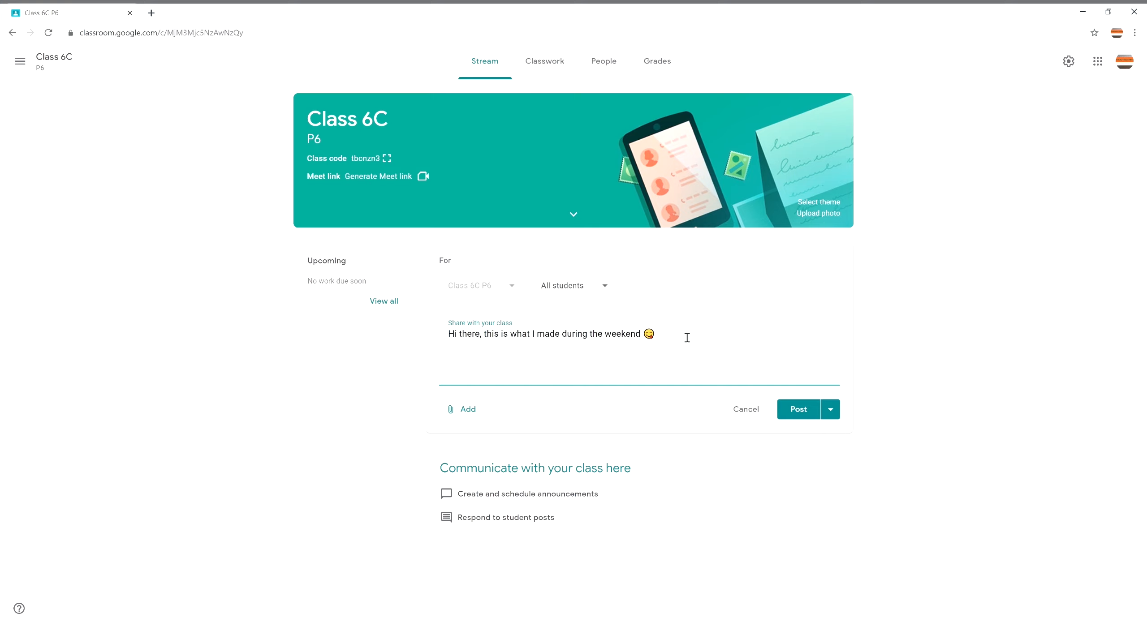
pyautogui.click(468, 409)
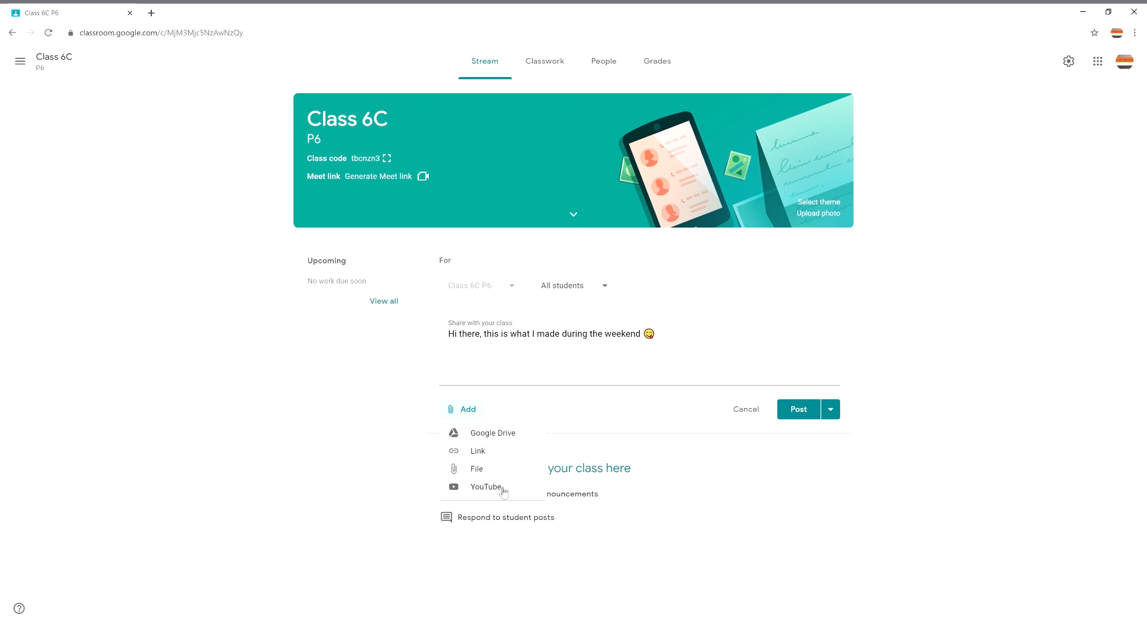
pyautogui.click(499, 471)
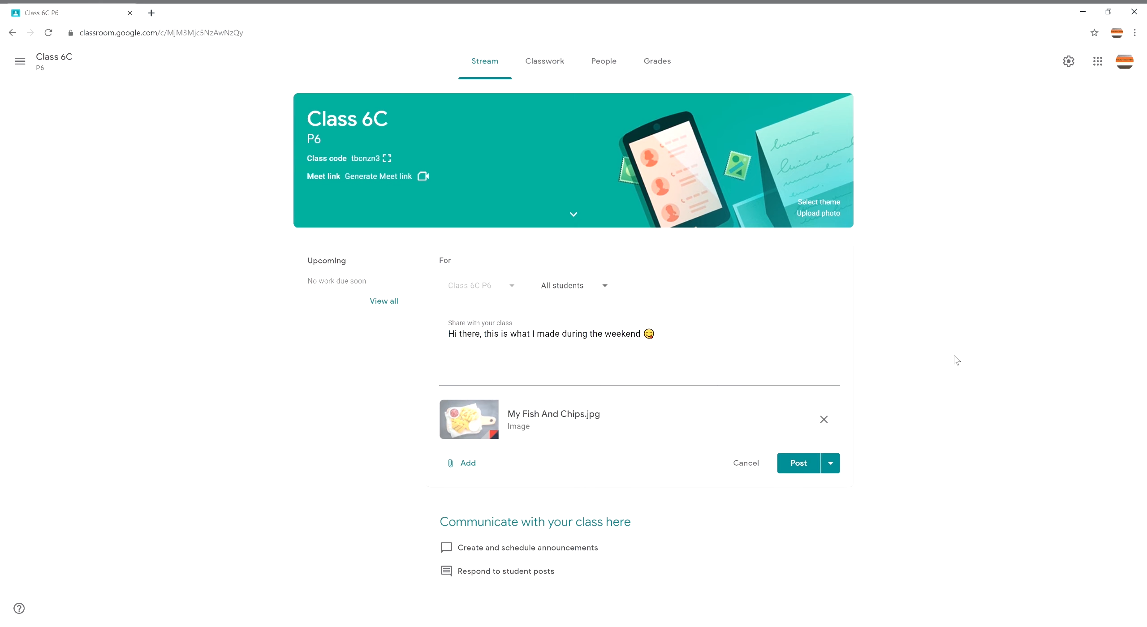
pyautogui.click(799, 463)
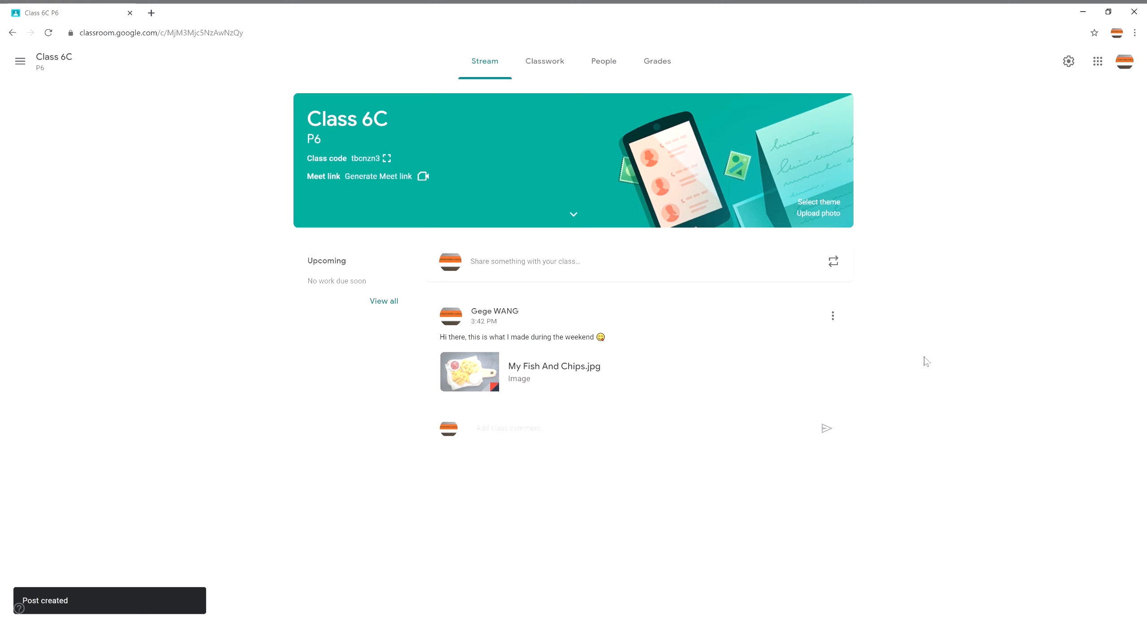
# Reuse the Class D post about learning a British food recipe as a new announcement, with new copies of all attachments.
pyautogui.click(833, 264)
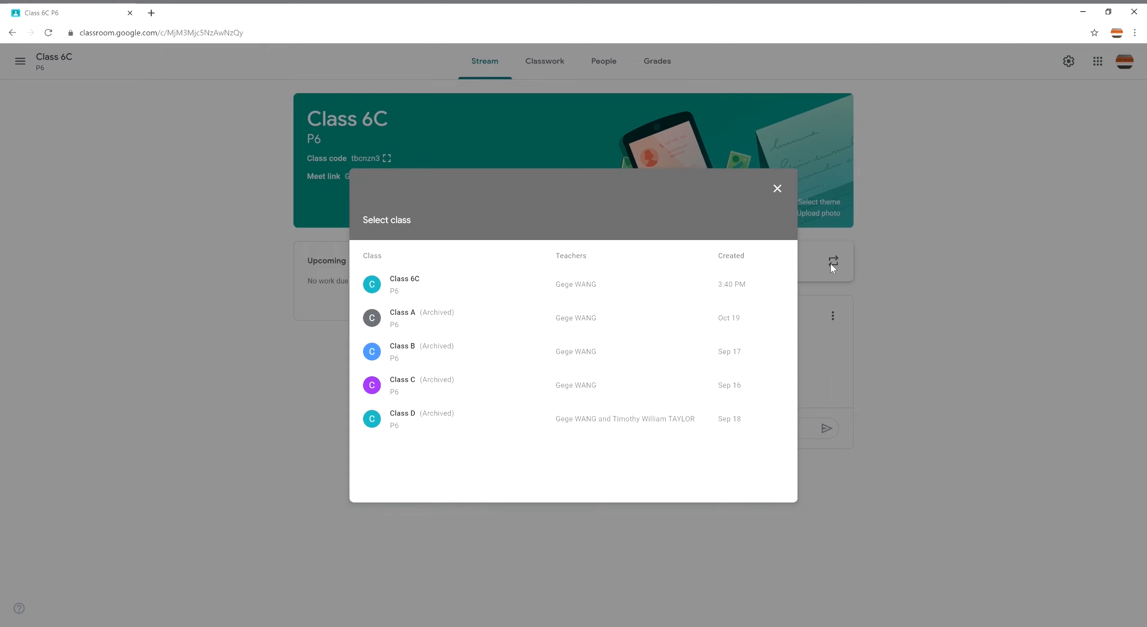
pyautogui.click(403, 419)
pyautogui.click(541, 313)
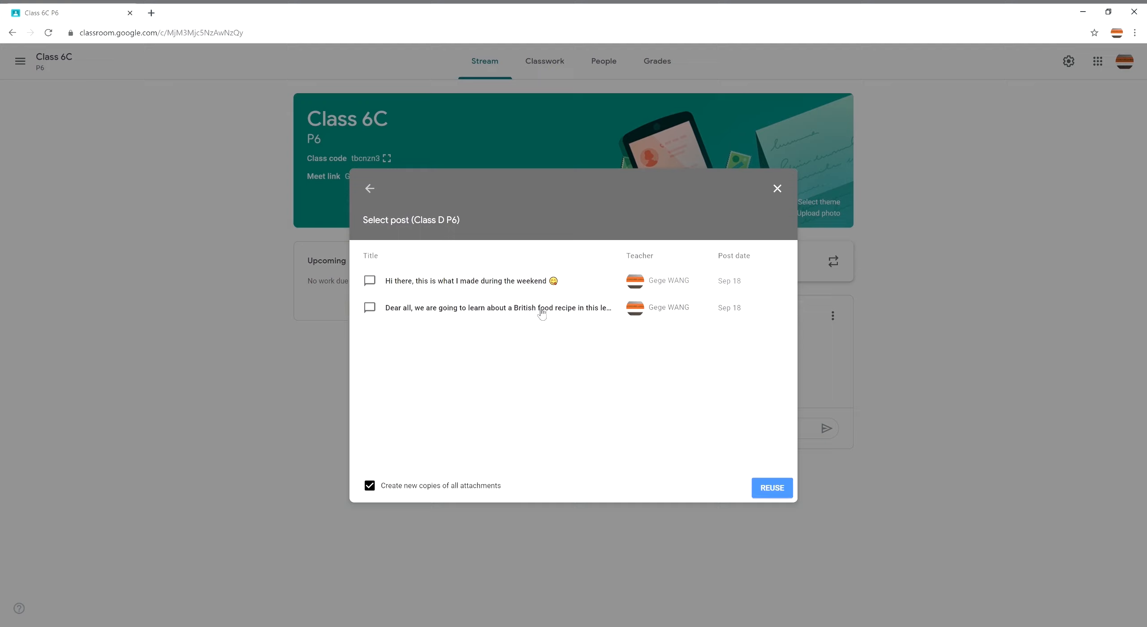
pyautogui.click(773, 488)
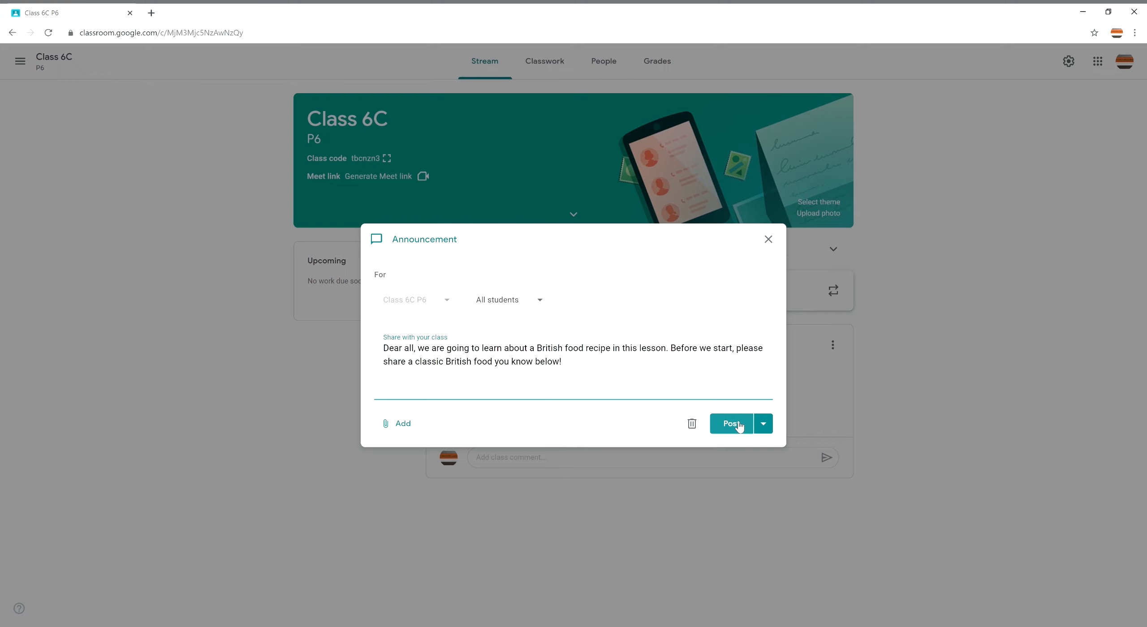
# Schedule the British food recipe announcement for Nov 30, 2020 at 9 AM.
pyautogui.click(762, 424)
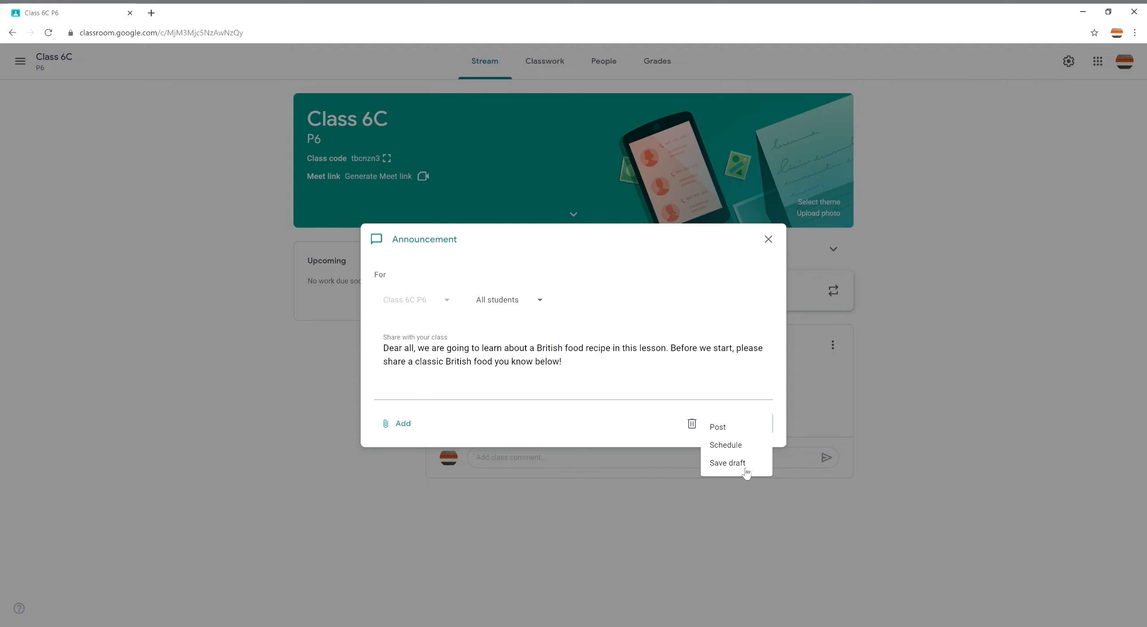
pyautogui.click(734, 446)
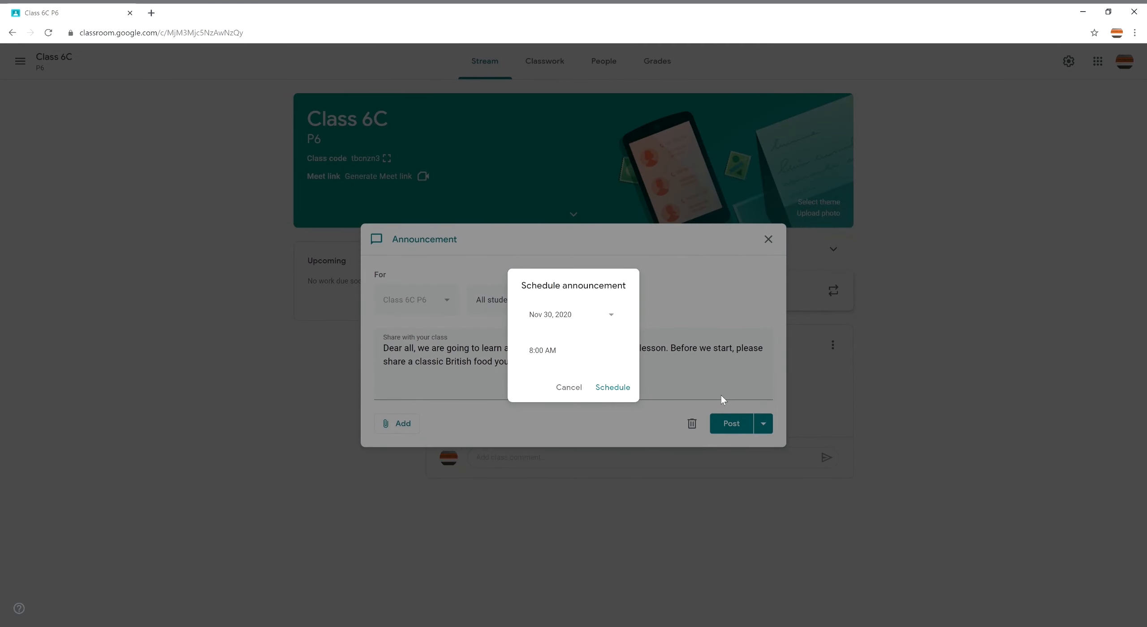
pyautogui.click(538, 357)
pyautogui.click(538, 356)
pyautogui.press('BackSpace')
pyautogui.write('9')
pyautogui.click(620, 396)
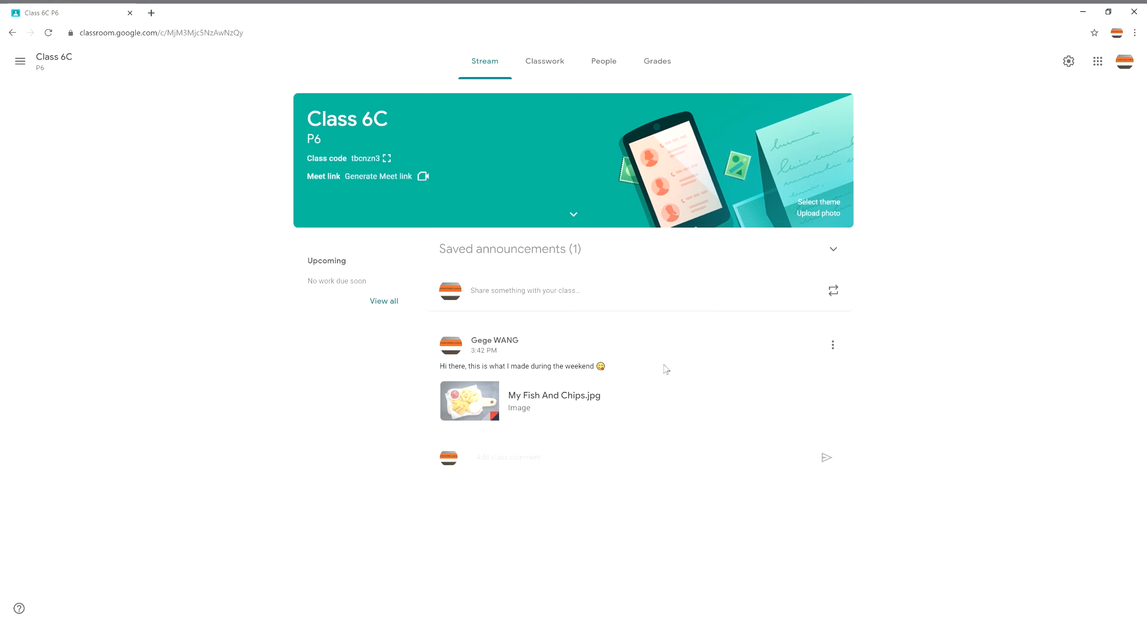
# Open the published weekend post for editing and save it without changes.
pyautogui.click(839, 348)
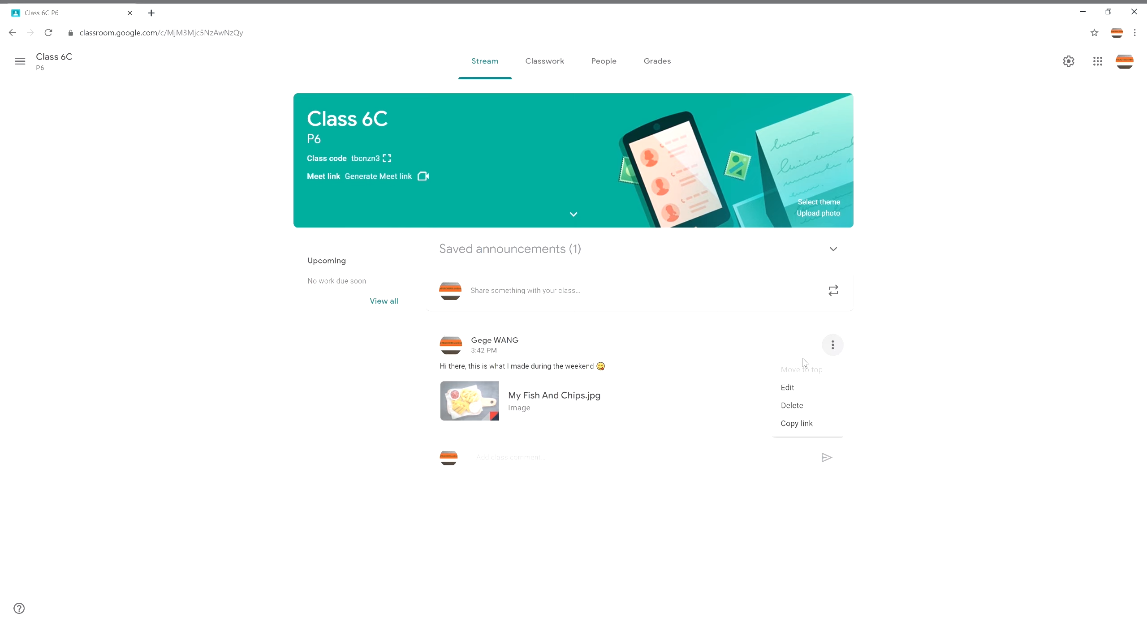
pyautogui.click(784, 387)
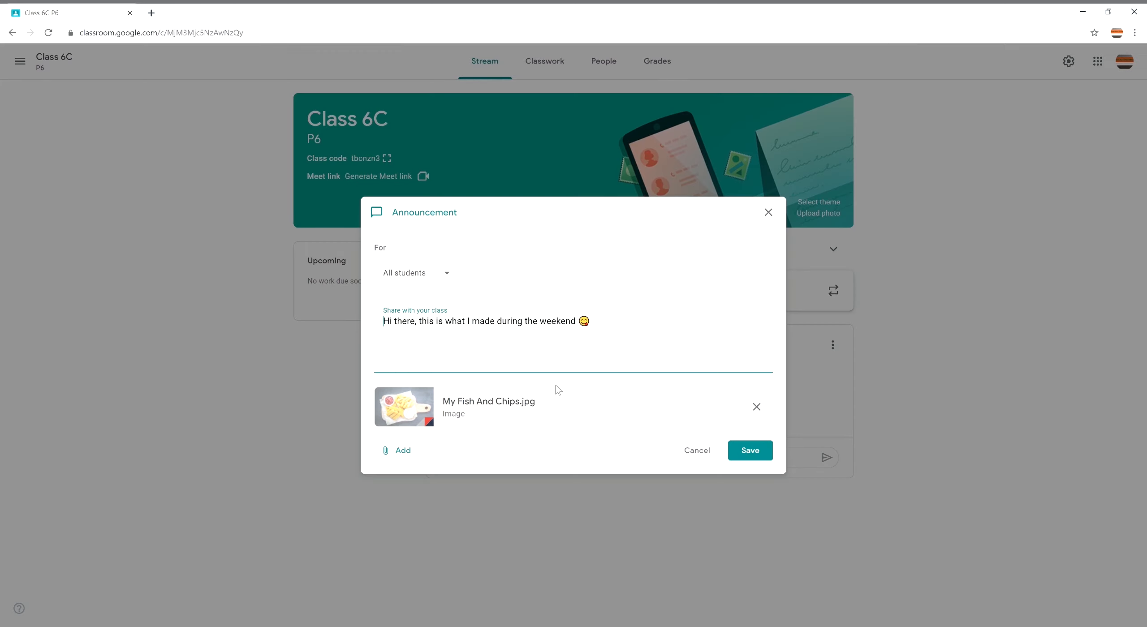
pyautogui.click(746, 451)
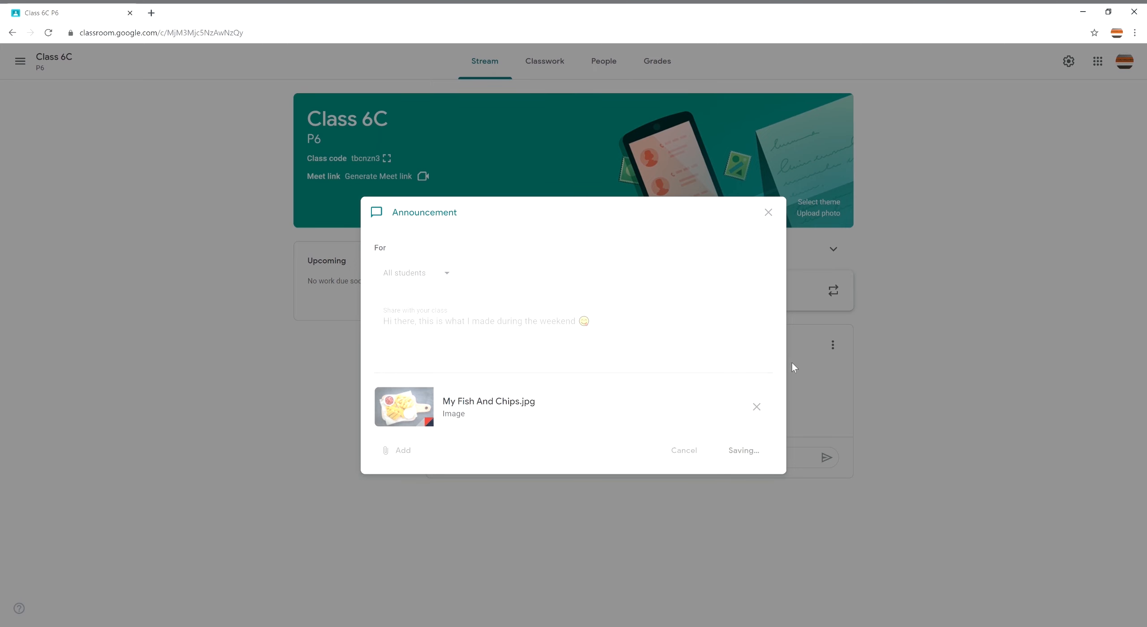
# Copy the link to the weekend post and activate its class comment field.
pyautogui.click(838, 346)
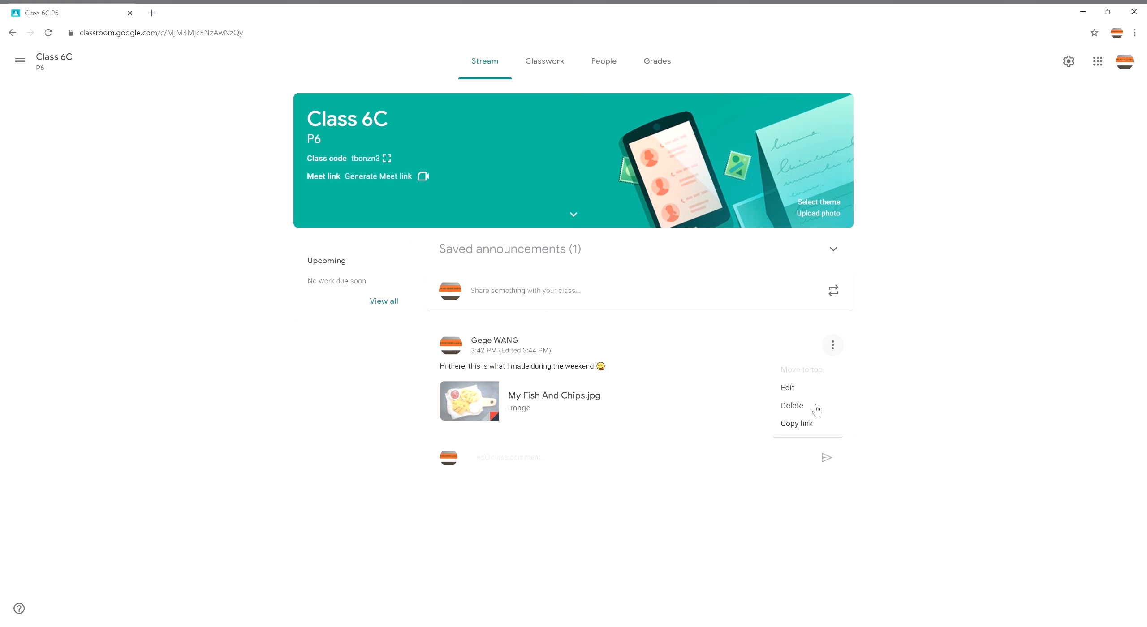
pyautogui.click(797, 425)
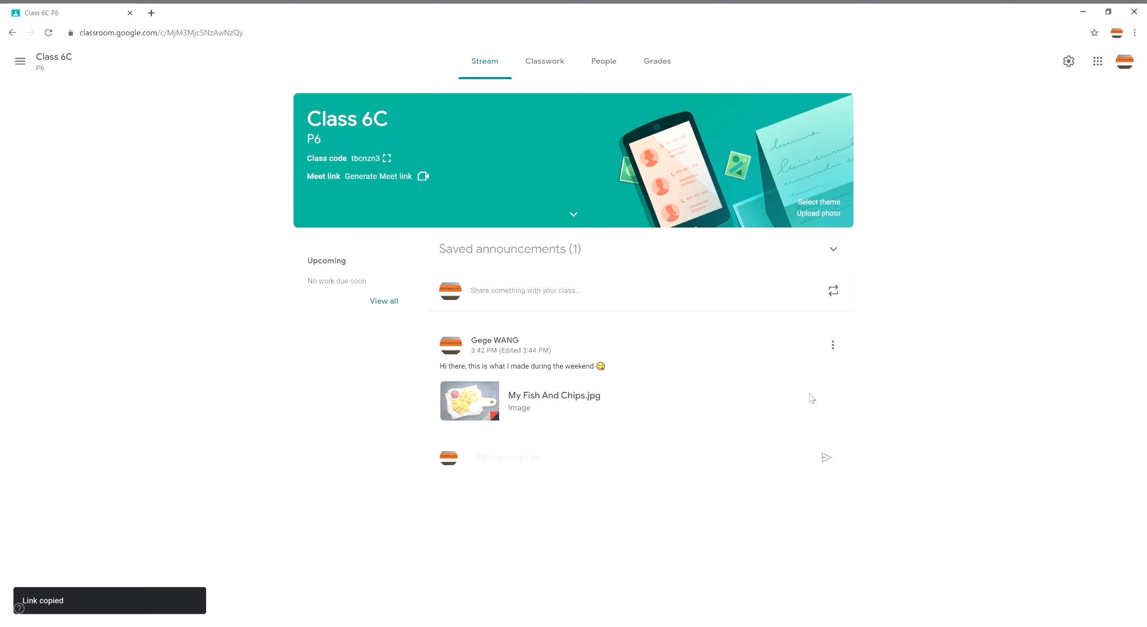
pyautogui.click(501, 463)
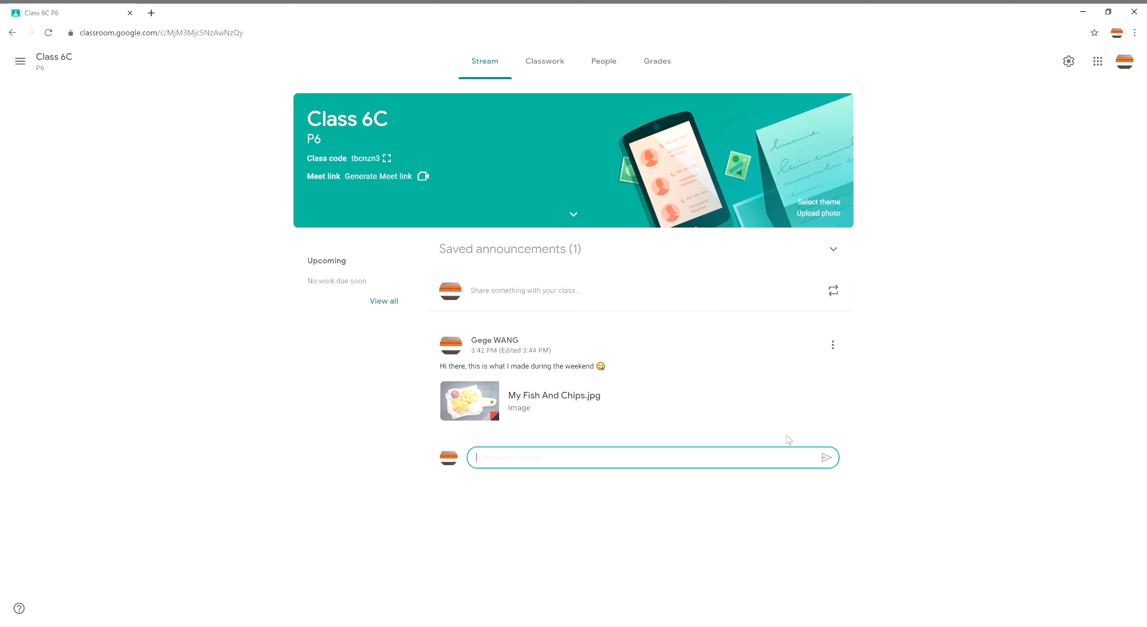
# Create a multiple-choice classwork question reading "Which of the following ingredients is NOT necessary to make fish and chips?".
pyautogui.click(538, 67)
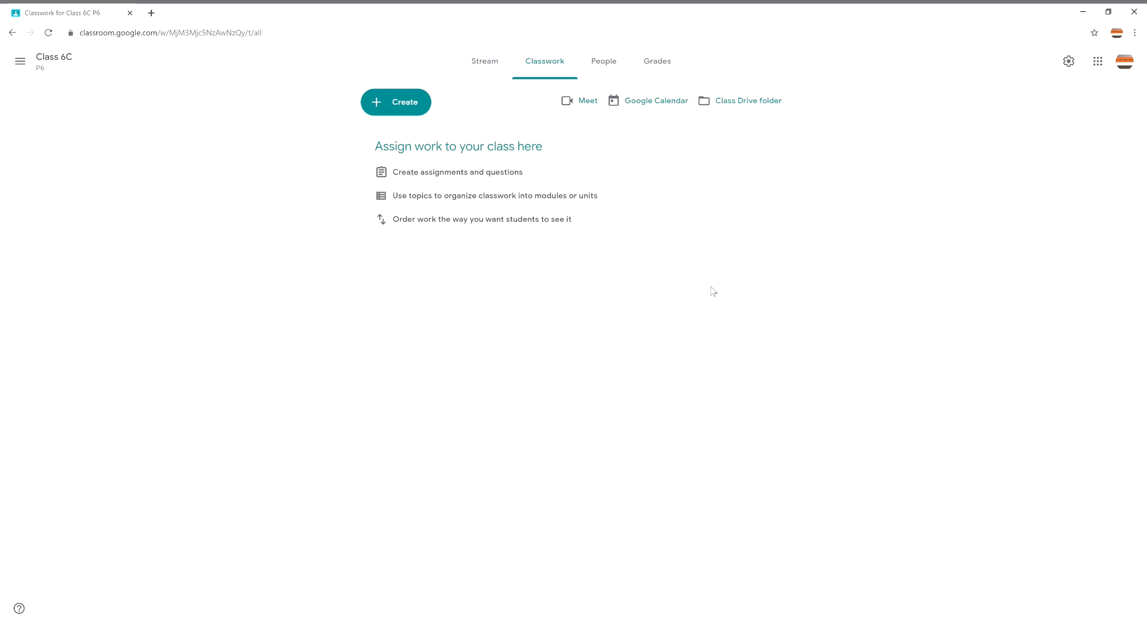
pyautogui.click(417, 103)
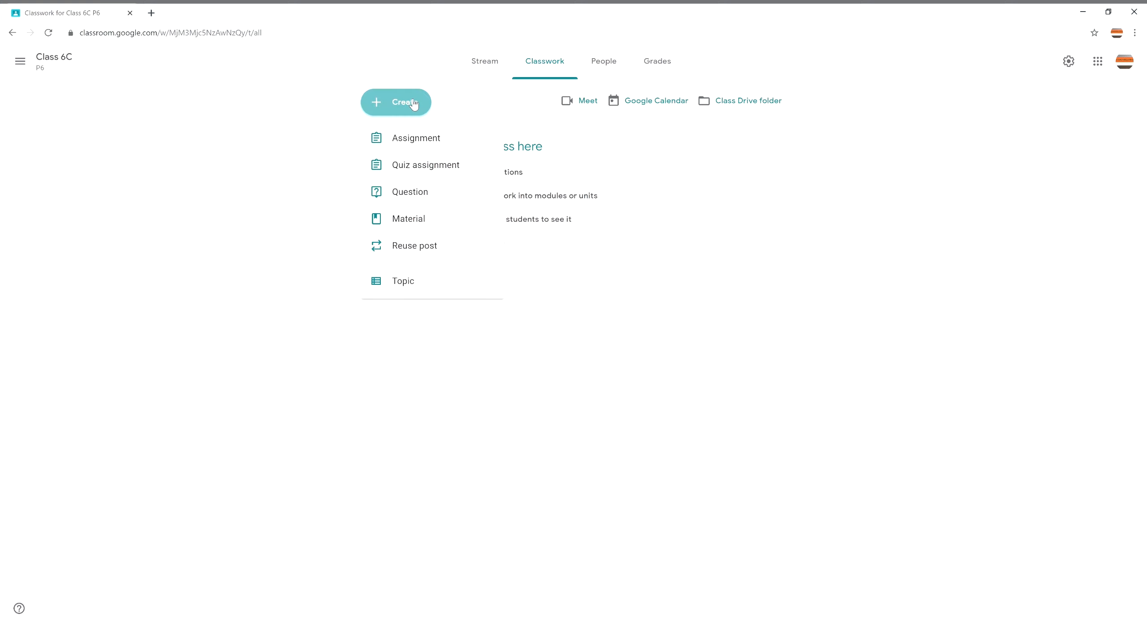
pyautogui.click(430, 196)
pyautogui.write('W')
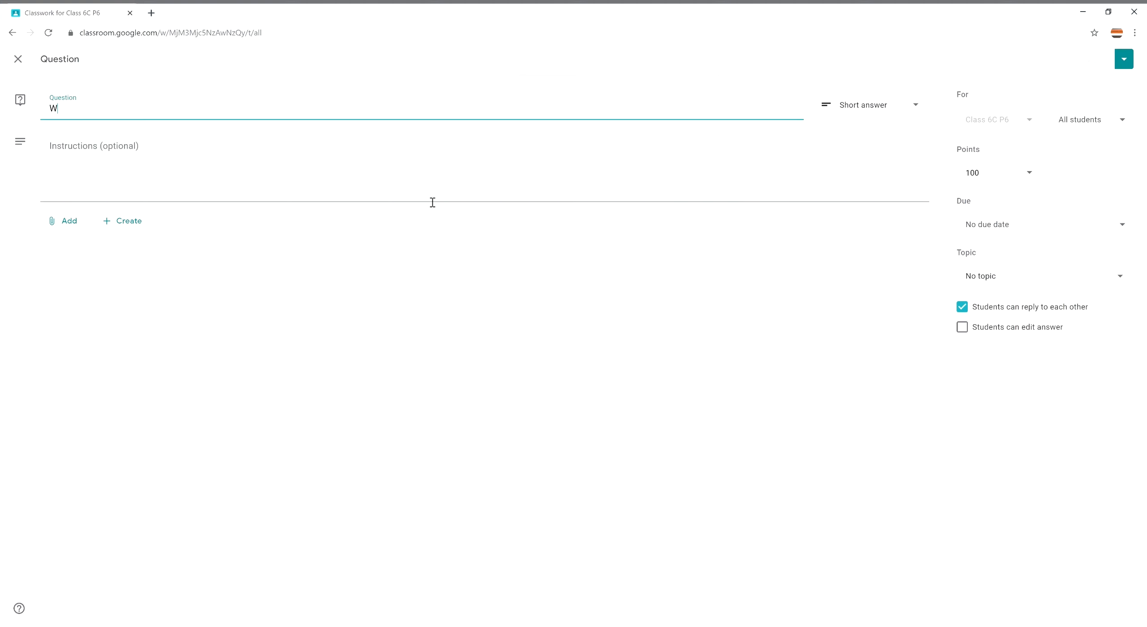
pyautogui.write('hich of the following ingrede')
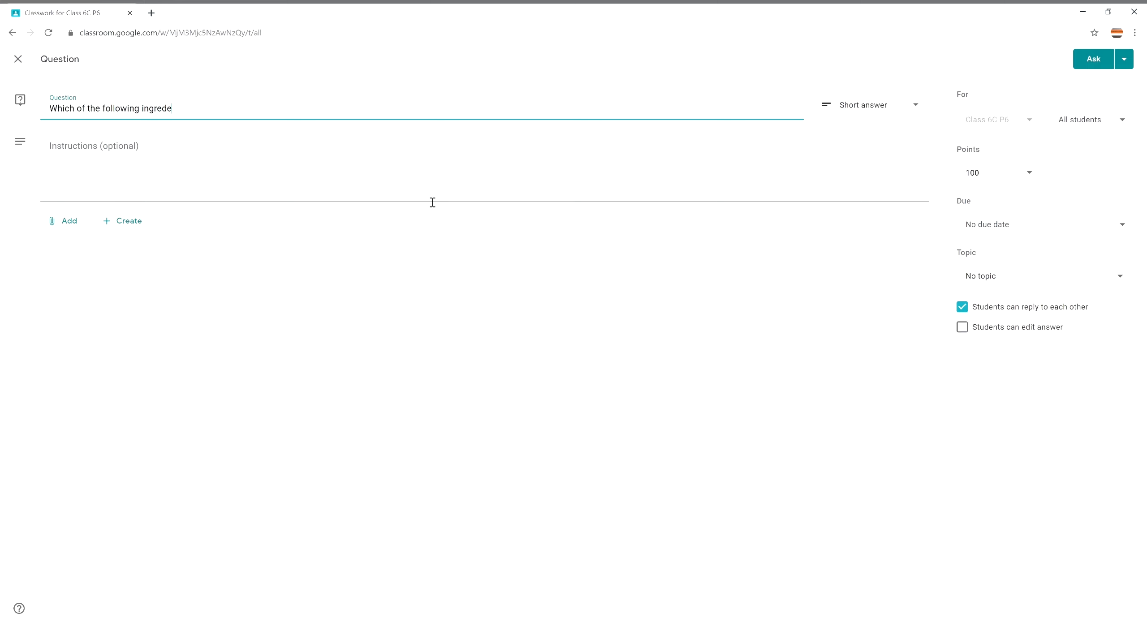
pyautogui.press('BackSpace')
pyautogui.write('ients is NOT necessary to make fish and chips?')
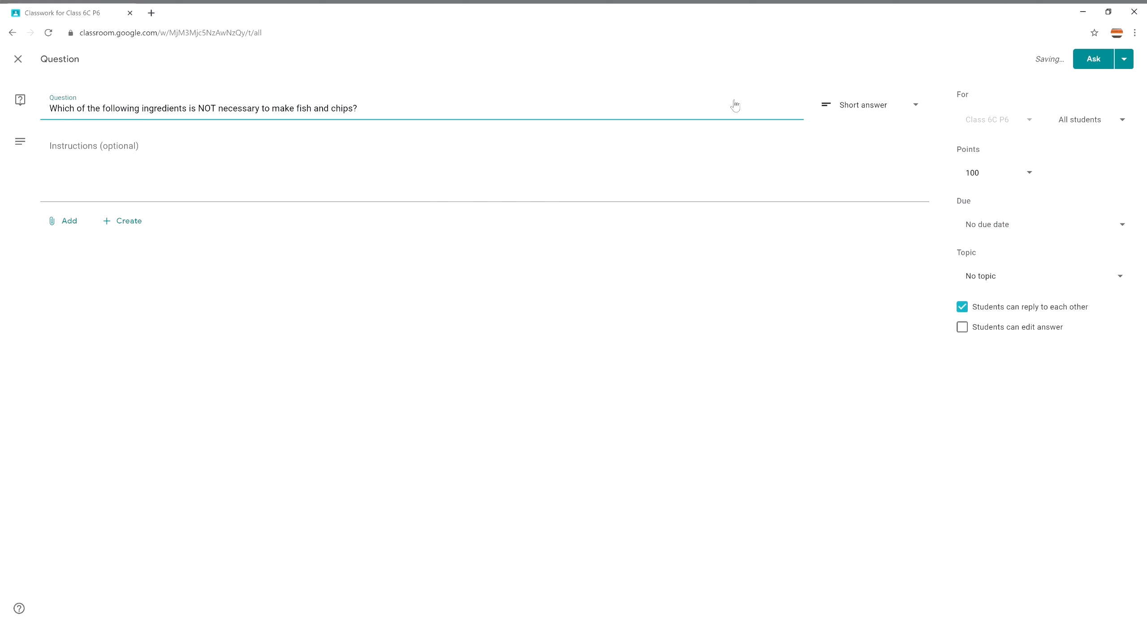
pyautogui.click(877, 104)
pyautogui.click(866, 129)
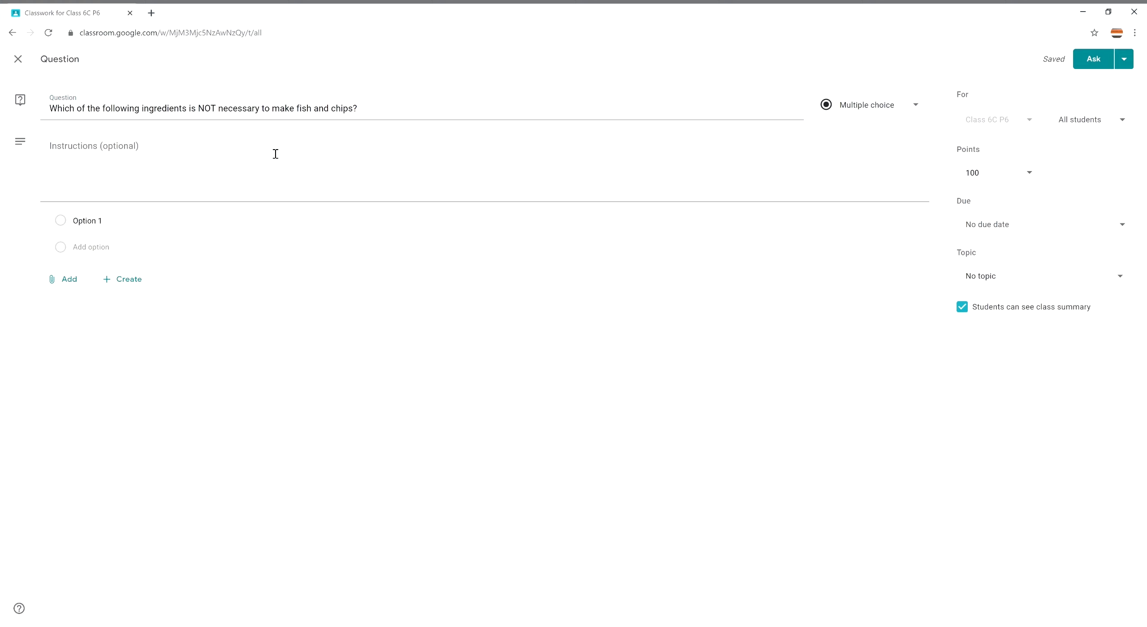
# Add the instruction "Please watch the video below and then answer the question." and answer options Salt, Beer, Bicarb, Potatoes, Plain Flour, Fish Pieces, White Sugar, Lemon Juice.
pyautogui.click(172, 171)
pyautogui.write('Please watch the video below and then answer the question.')
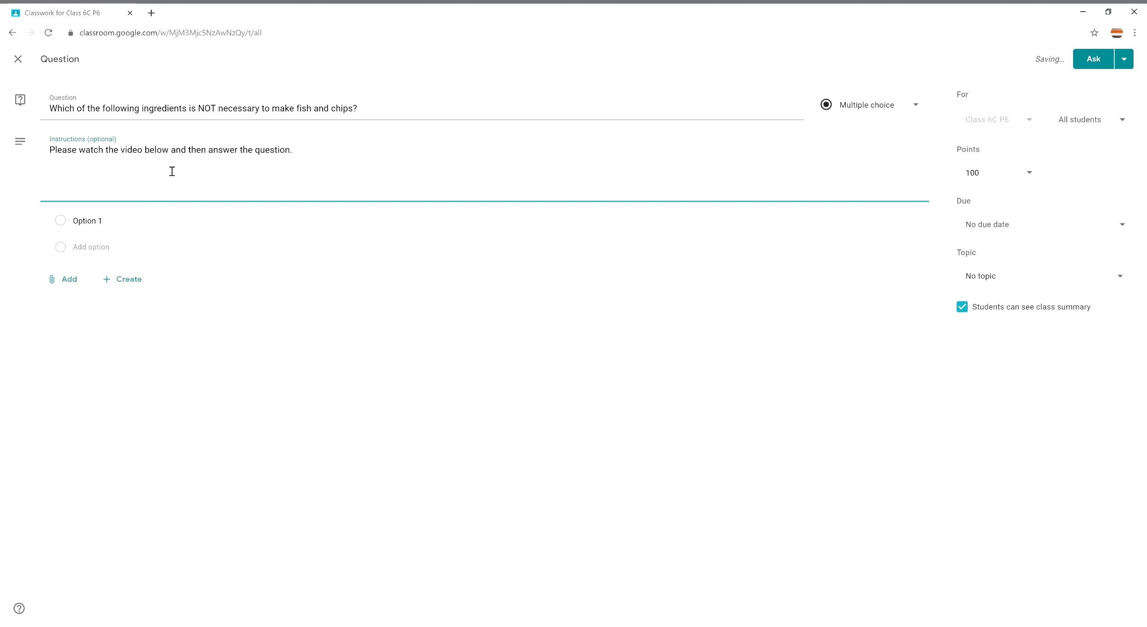
pyautogui.click(130, 224)
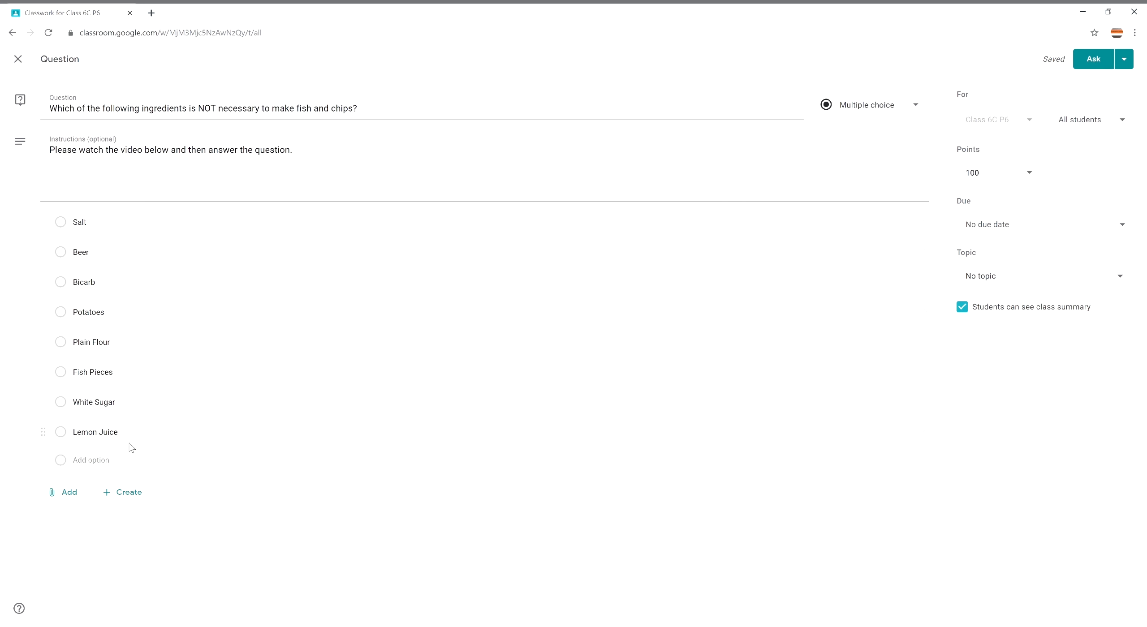
# Search YouTube for "how to make fish and chips" and attach the "How To Make Fish And Chips | Homemade Fish And Chips Recipe" video to the question.
pyautogui.click(69, 492)
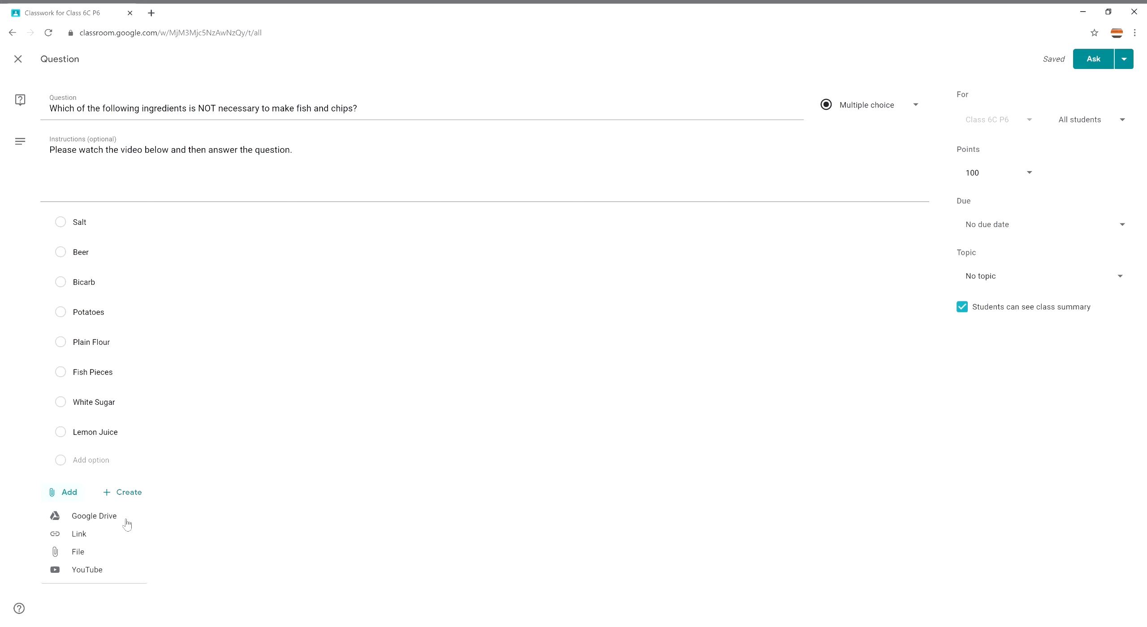
pyautogui.click(113, 571)
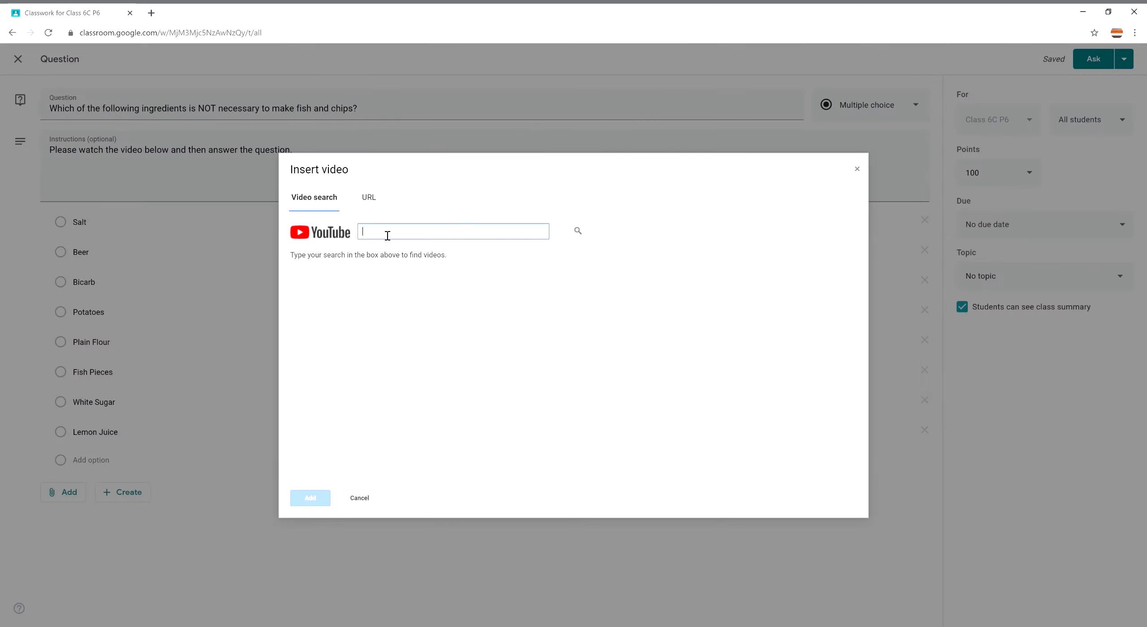
pyautogui.write('how to make fish and chips')
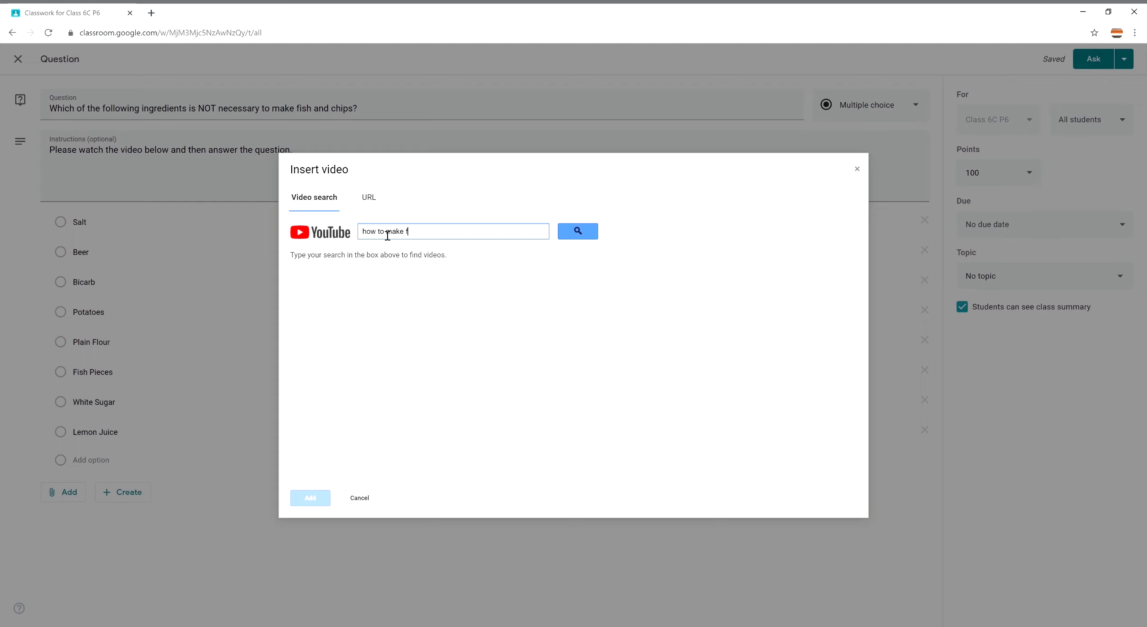
pyautogui.press('Return')
pyautogui.click(428, 336)
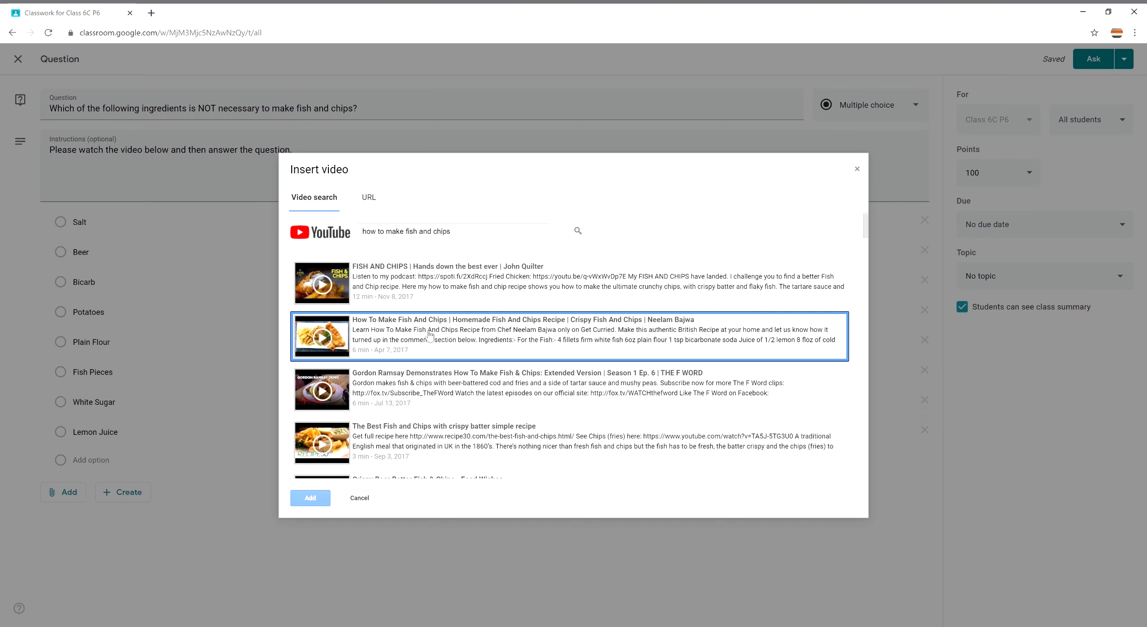
pyautogui.click(315, 503)
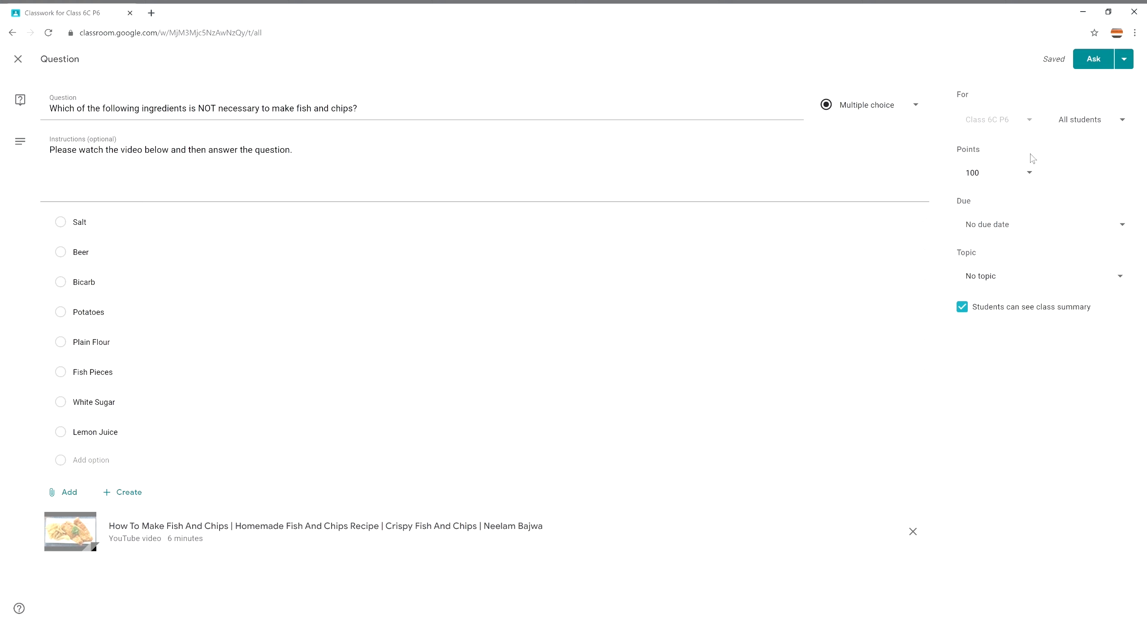
# Set the fish and chips ingredient question's points to 10.
pyautogui.moveTo(975, 174); pyautogui.dragTo(969, 176)
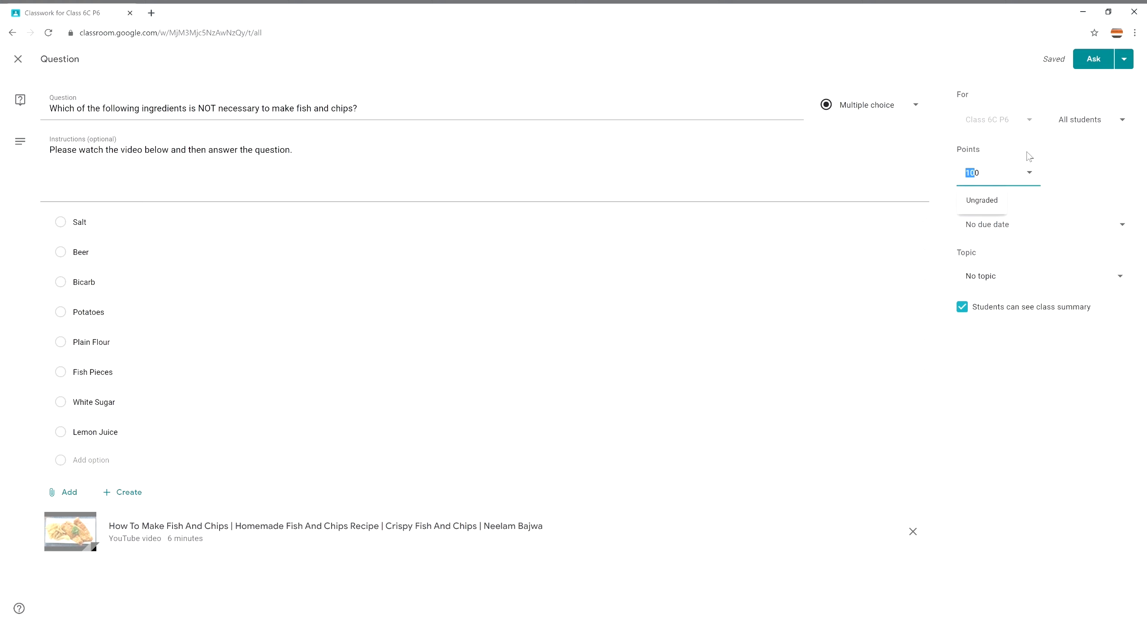
pyautogui.write('1')
pyautogui.click(1084, 177)
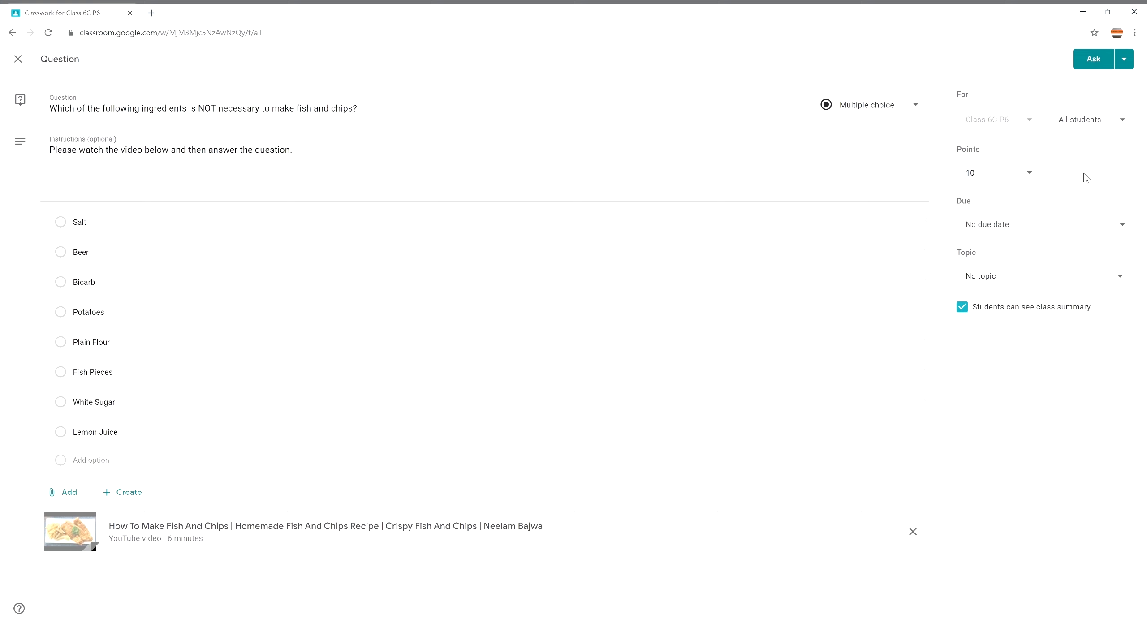
# Set the question's due date to Dec 31, 2020 at 11:59 PM and post it to the class.
pyautogui.click(1060, 224)
pyautogui.click(1030, 271)
pyautogui.click(1084, 293)
pyautogui.click(1051, 391)
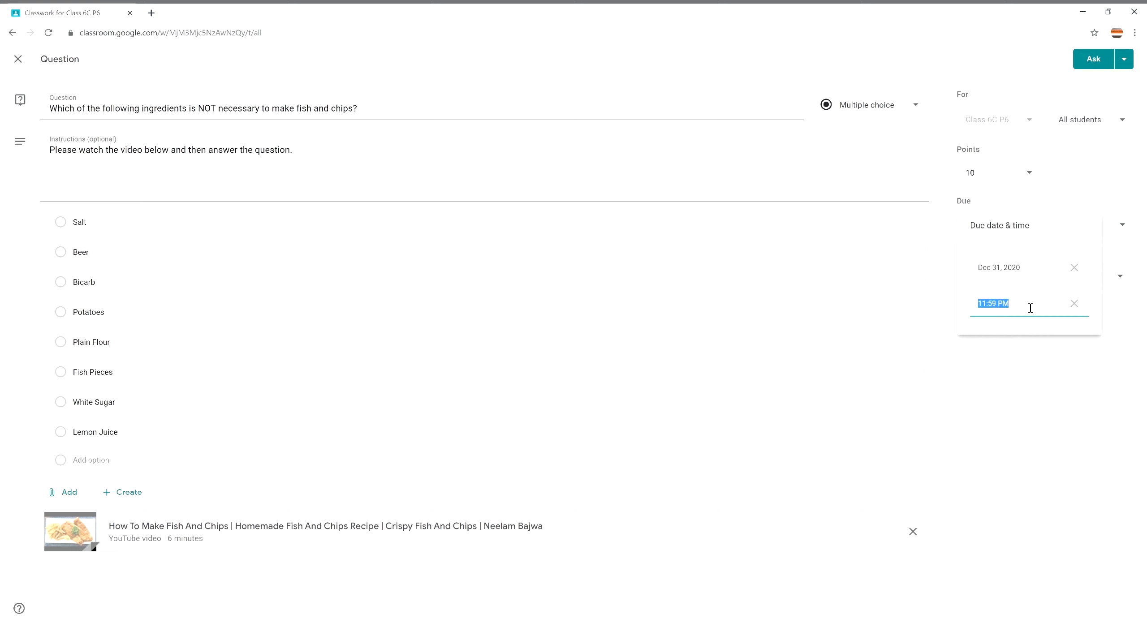
pyautogui.click(1102, 184)
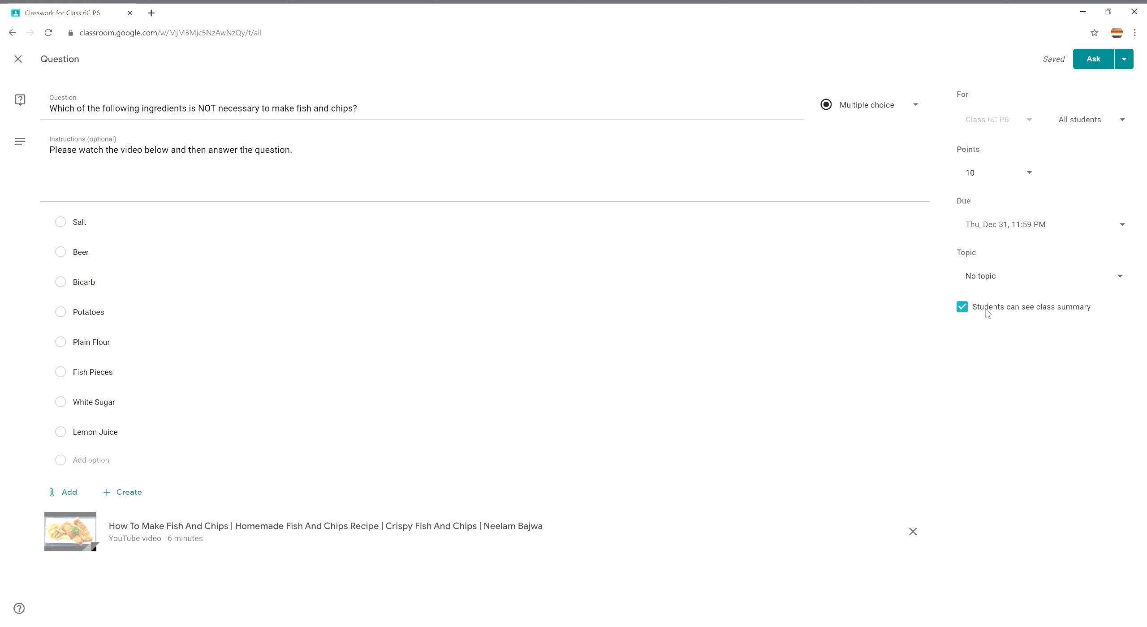
pyautogui.click(1085, 63)
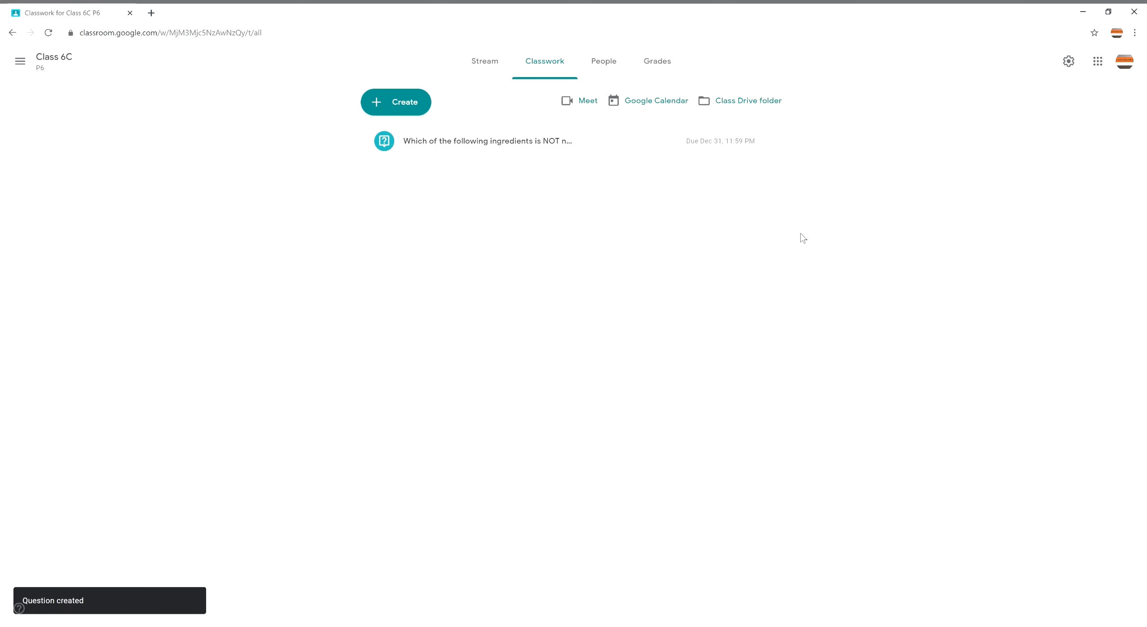
# Create a quiz assignment titled "Fish and Chips - Action Verbs" with instructions to test the recipe's action verbs and rewatch the video if unsure.
pyautogui.click(389, 104)
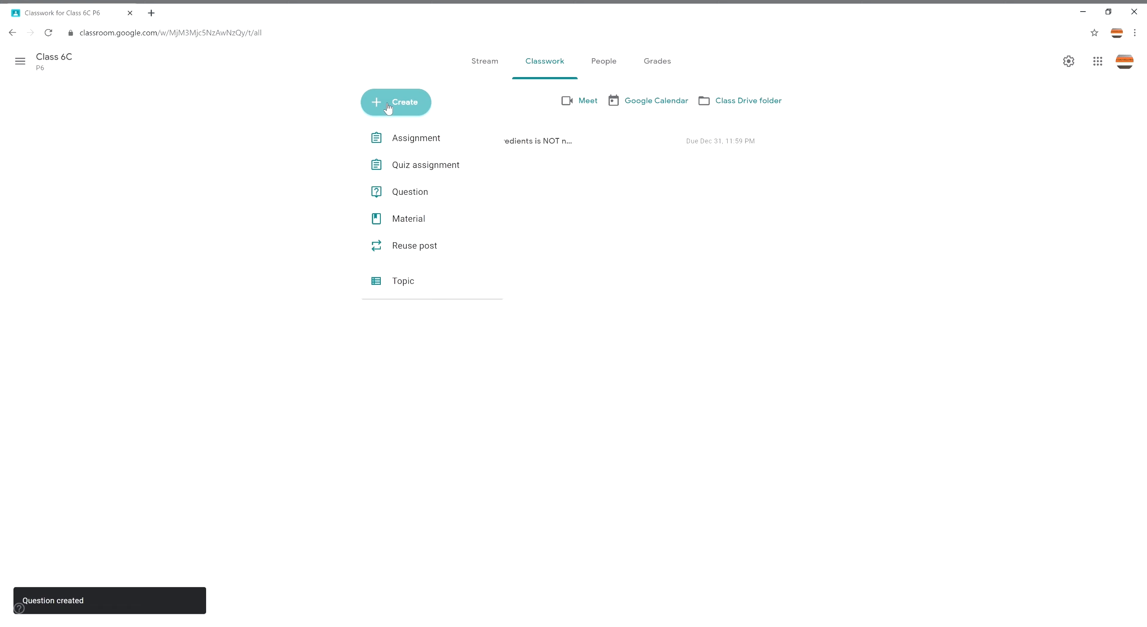
pyautogui.click(428, 165)
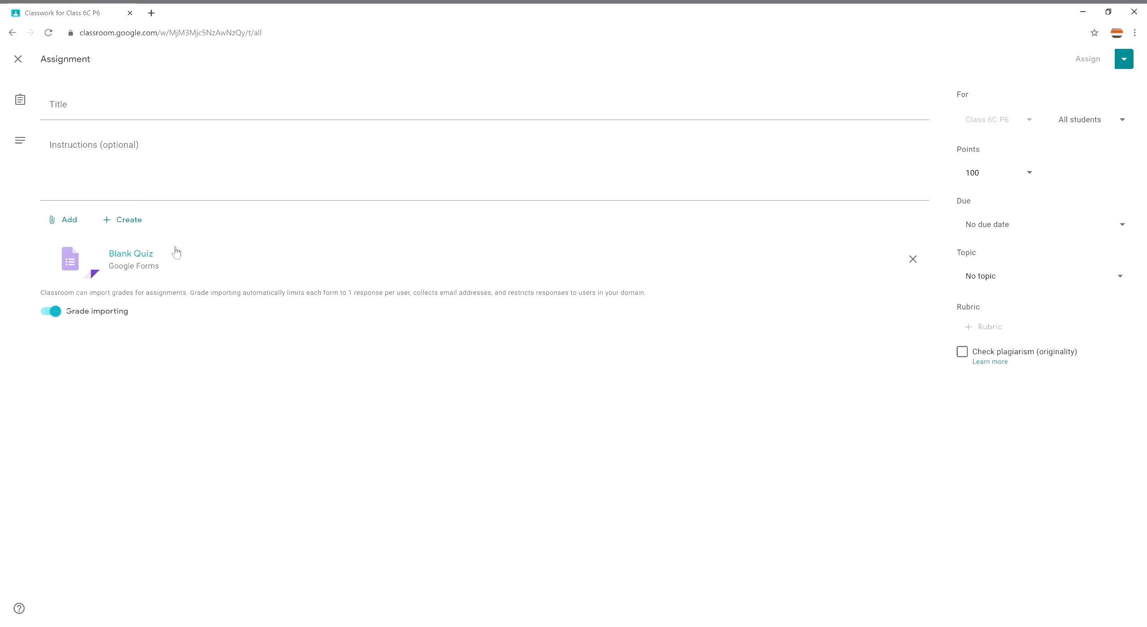
pyautogui.click(109, 124)
pyautogui.write('Fish and Chips - Action Verbs')
pyautogui.click(122, 177)
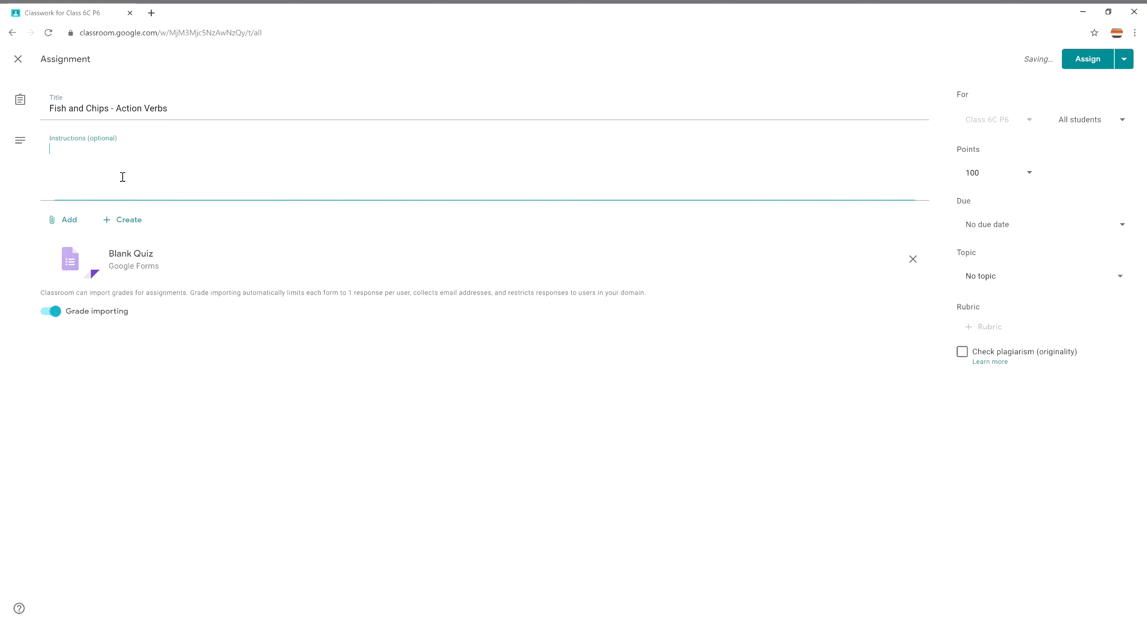
pyautogui.write('How well do you understand the action verbs used in the recipe? Here is a quiz for you to find out. If you are not sure about your answers, you can rewatch the video as many times as you need.')
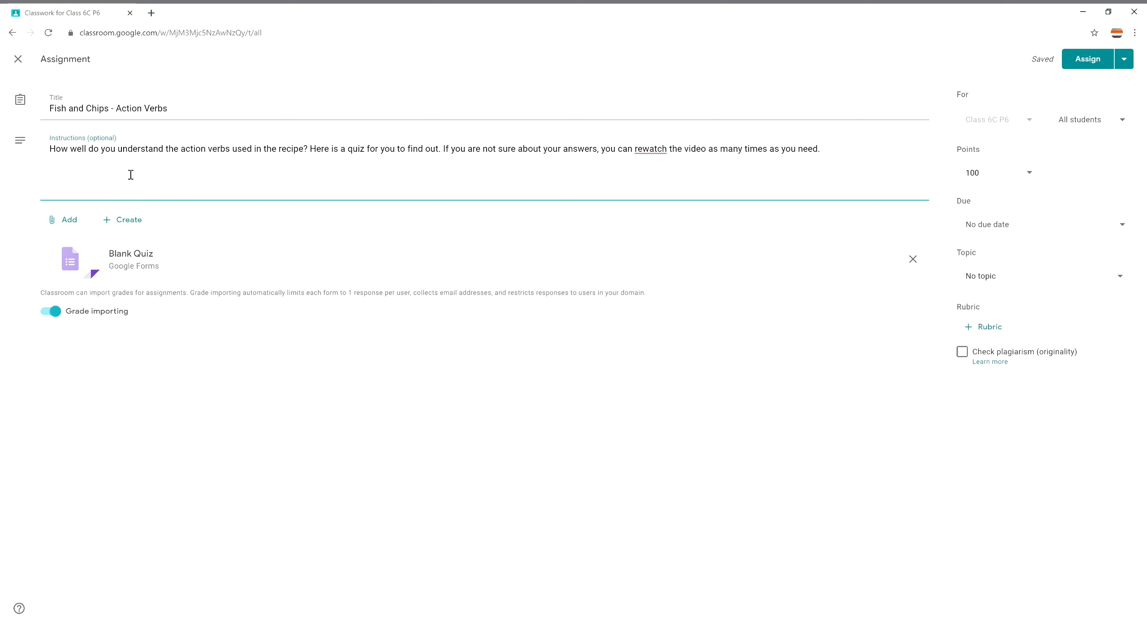
# Open the attached quiz form, review its video and all its action-verb questions, and return to the assignment.
pyautogui.click(141, 255)
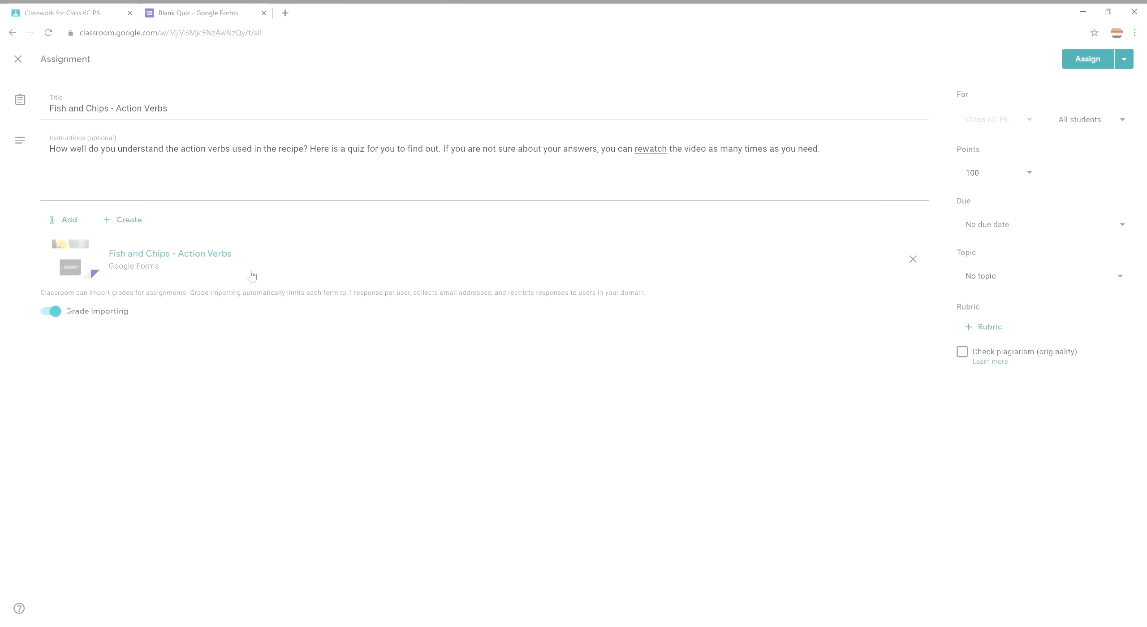
pyautogui.click(212, 262)
pyautogui.scroll(-8, 943, 412)
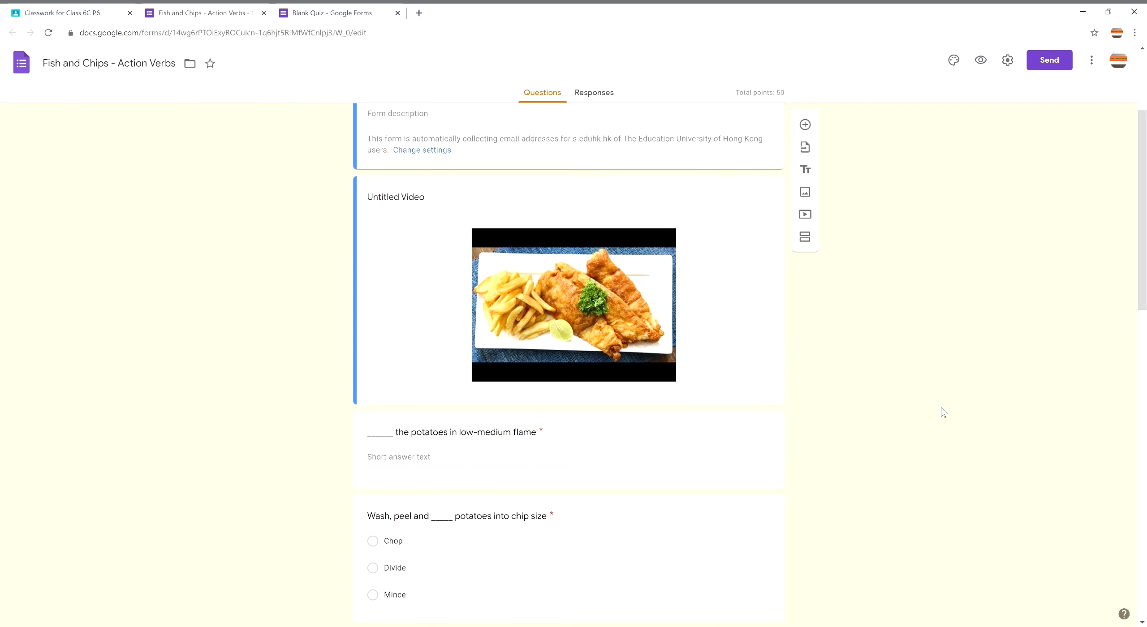
pyautogui.scroll(-10, 943, 412)
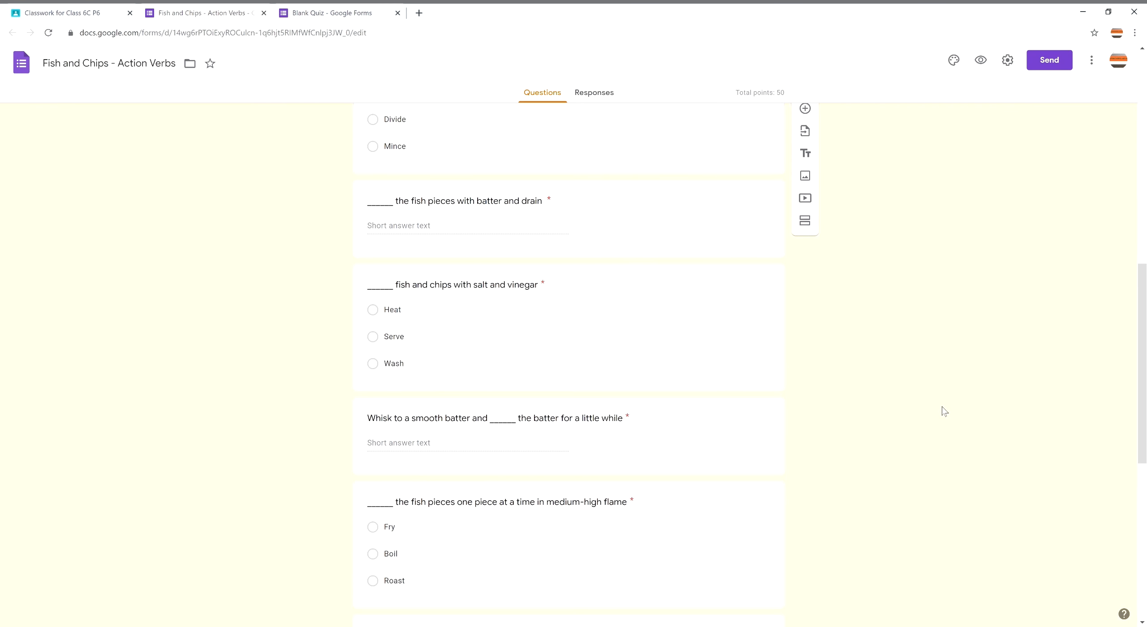
pyautogui.scroll(-4, 943, 413)
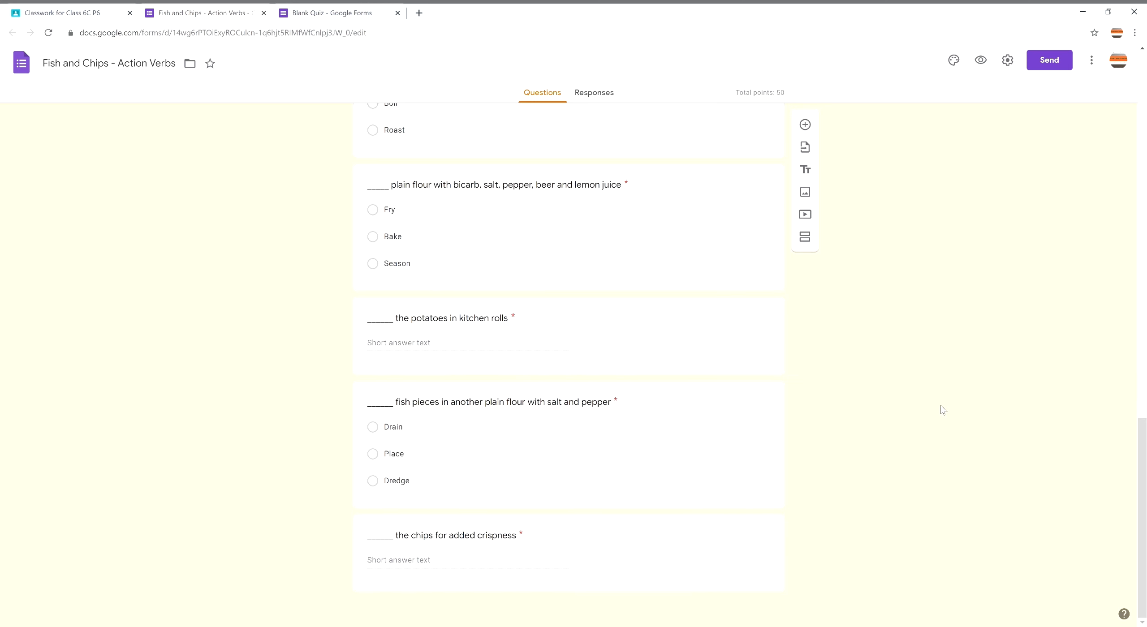
pyautogui.click(108, 14)
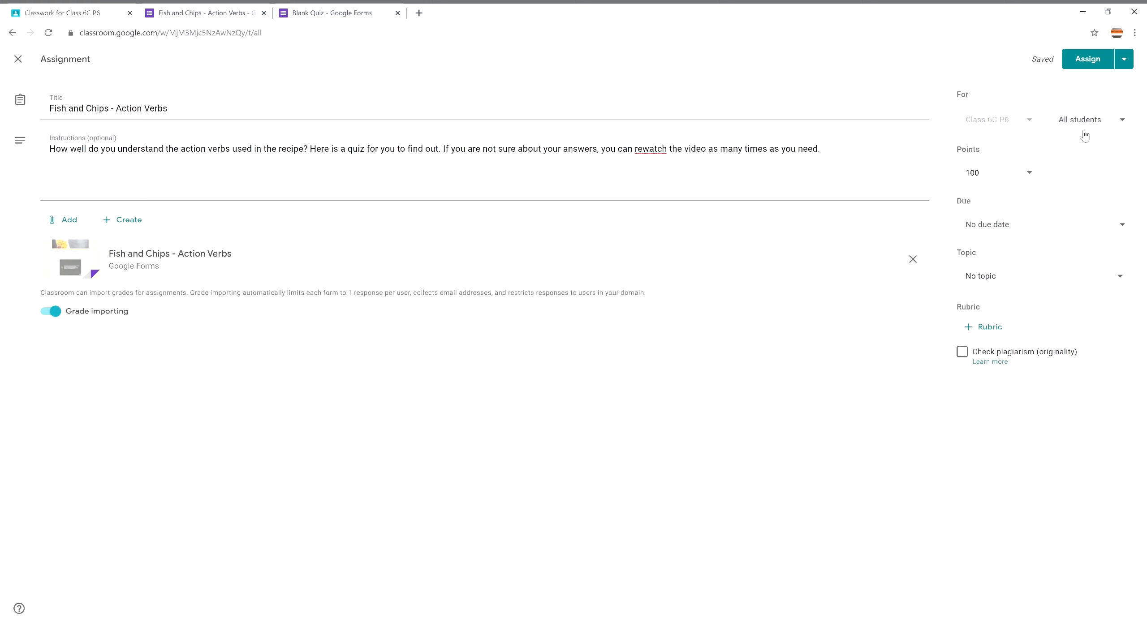
# Set the action verbs quiz assignment's points to 50.
pyautogui.click(1000, 183)
pyautogui.moveTo(976, 177); pyautogui.dragTo(965, 180)
pyautogui.write('50')
pyautogui.click(1112, 181)
# Enable the plagiarism (originality) check for the quiz assignment and assign it to all students.
pyautogui.click(963, 353)
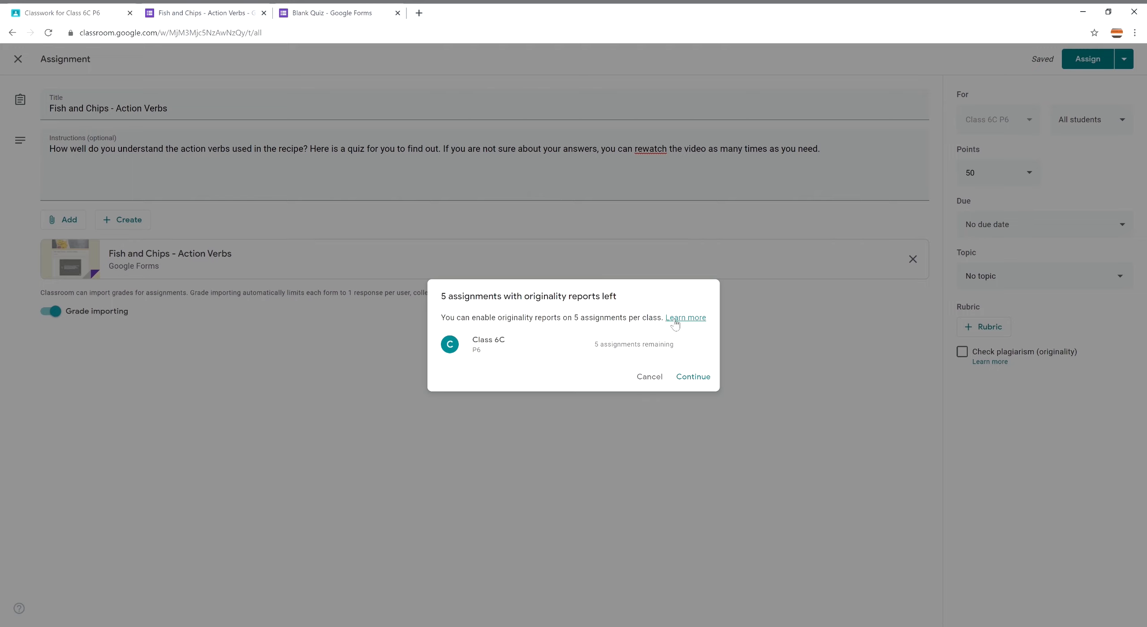
pyautogui.click(694, 377)
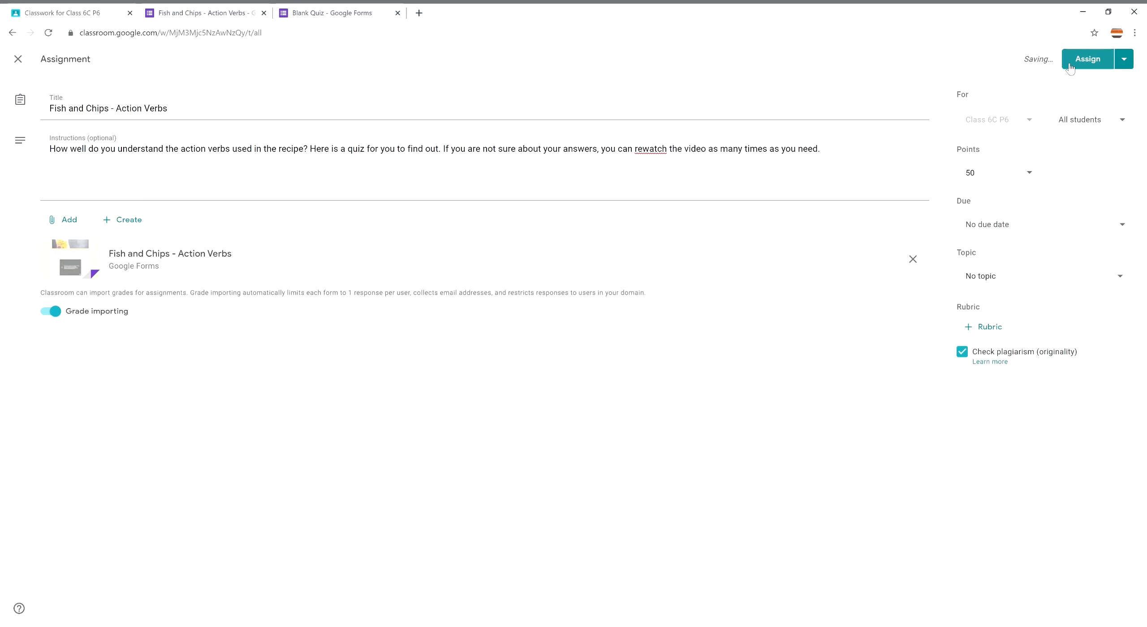
pyautogui.click(1068, 65)
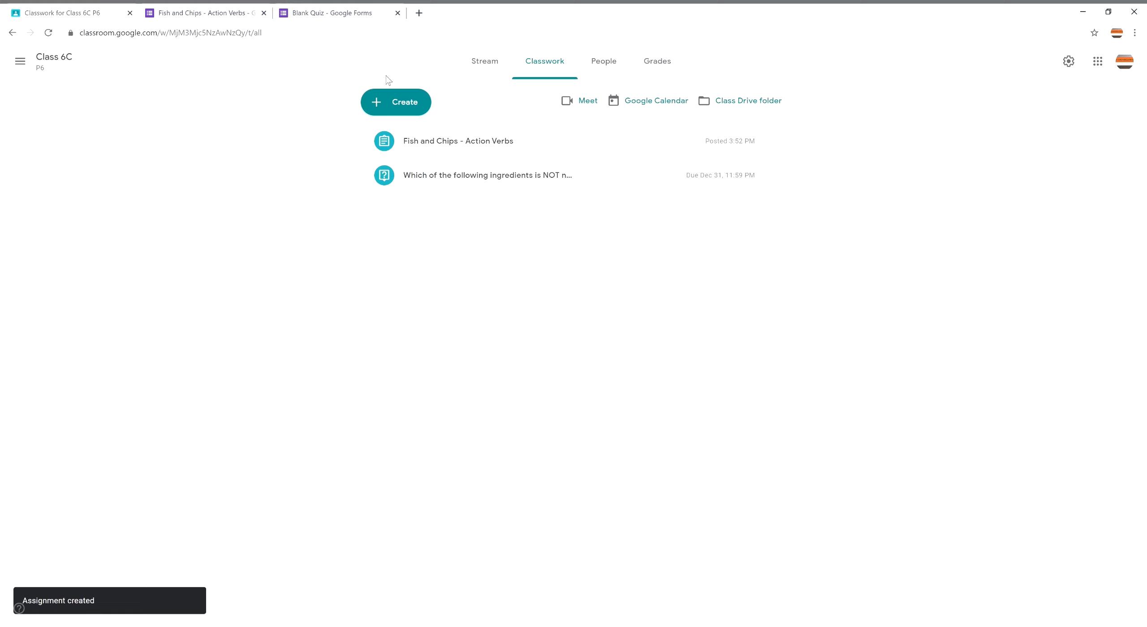
# Create an assignment titled "Fish and Chips Recipe" with instructions for students to complete the recipe template by themselves.
pyautogui.click(390, 106)
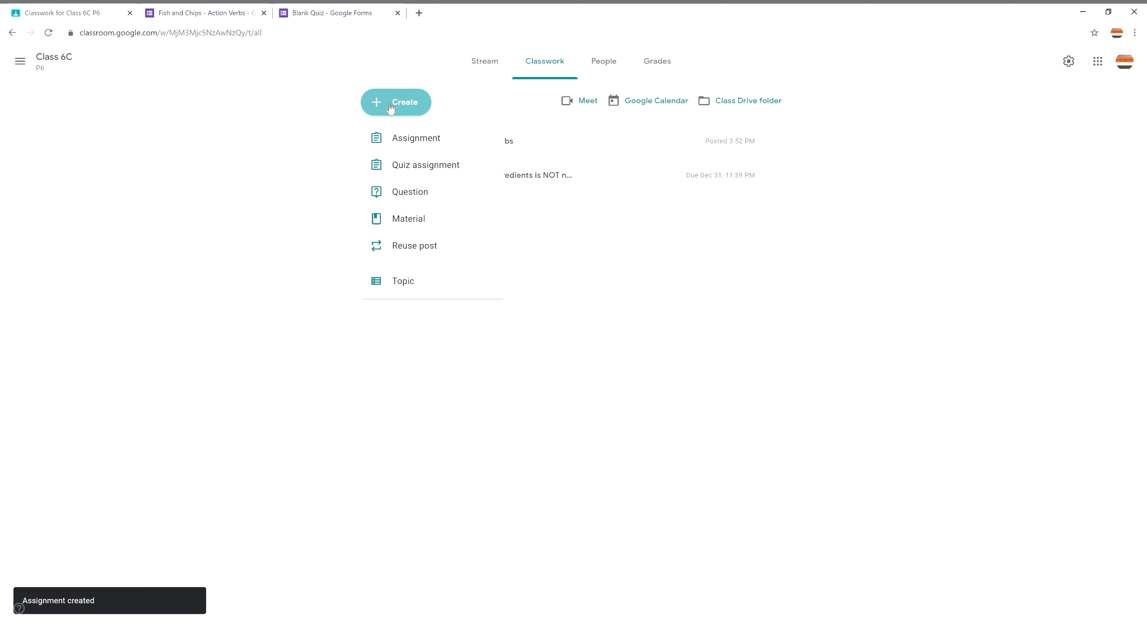
pyautogui.click(420, 142)
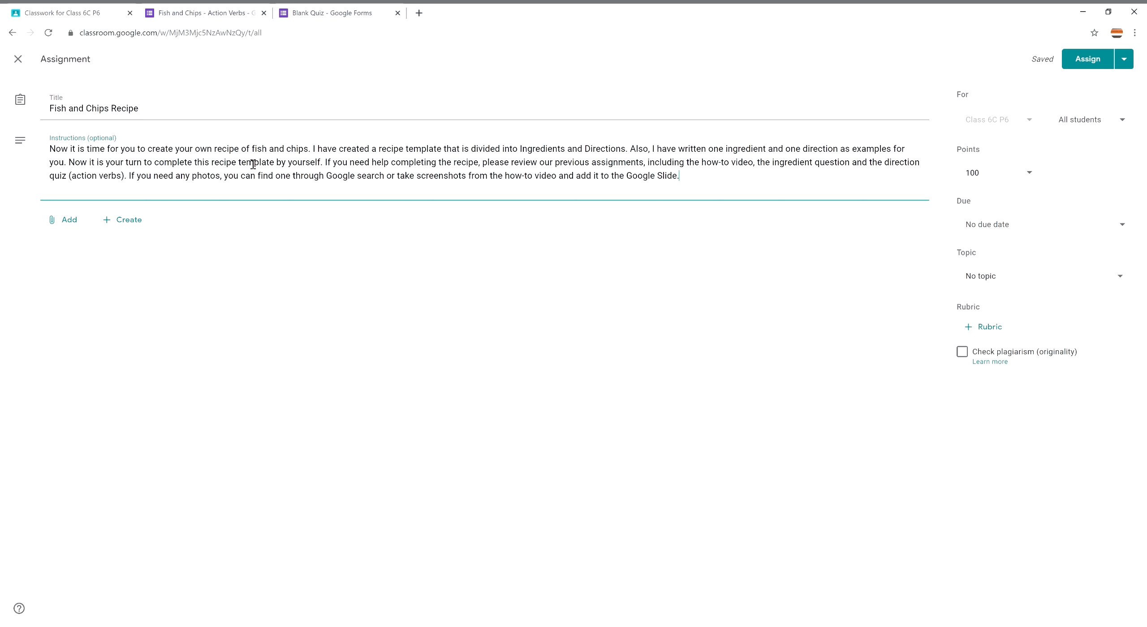
# Attach the "[Template] Fish And Chips Recipe" slides from Google Drive and set them to make a copy for each student.
pyautogui.click(71, 221)
pyautogui.click(82, 248)
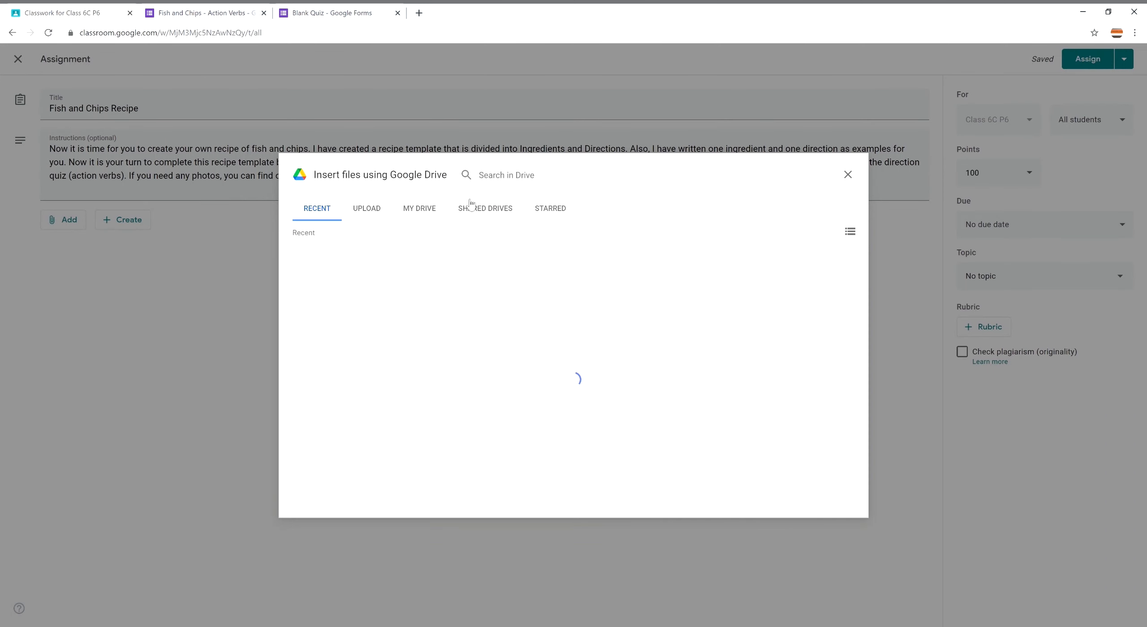
pyautogui.click(597, 334)
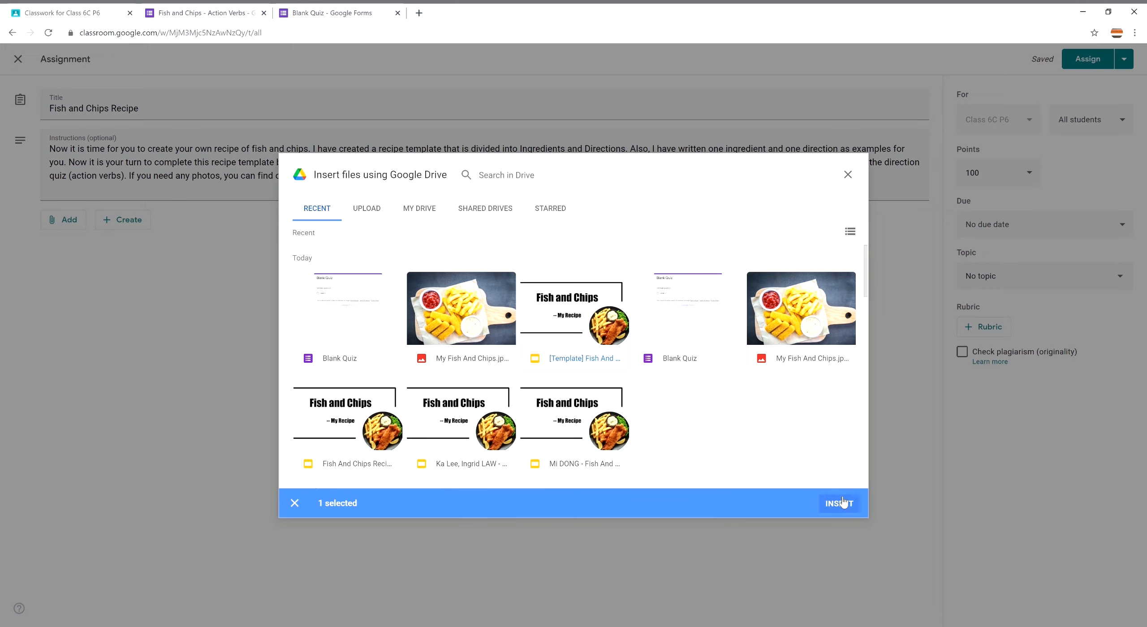
pyautogui.click(837, 502)
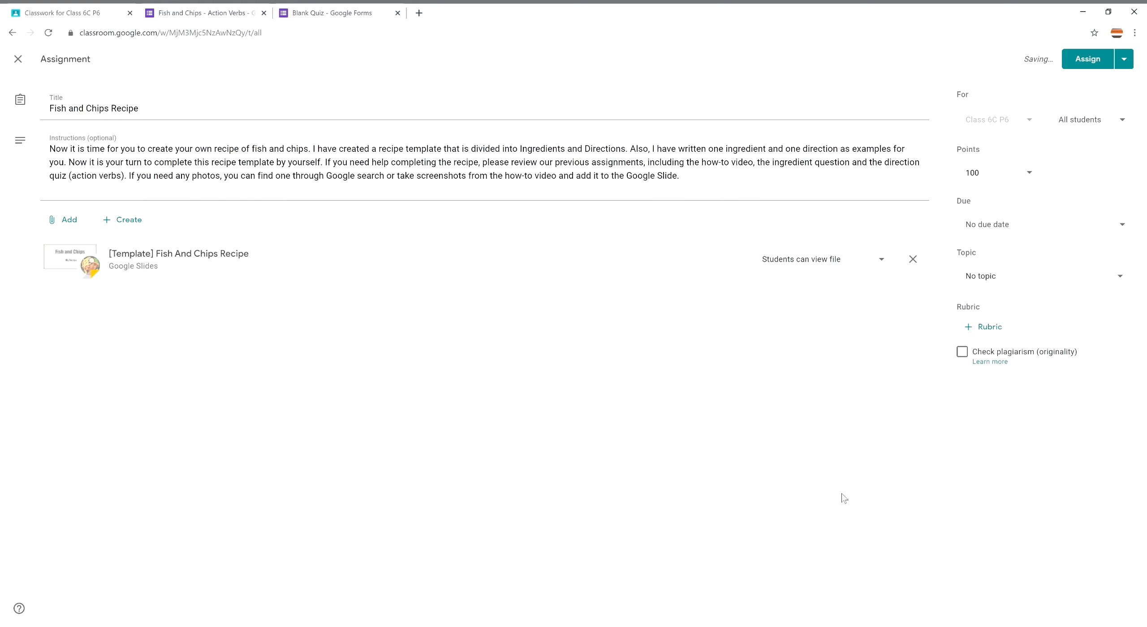
pyautogui.click(814, 268)
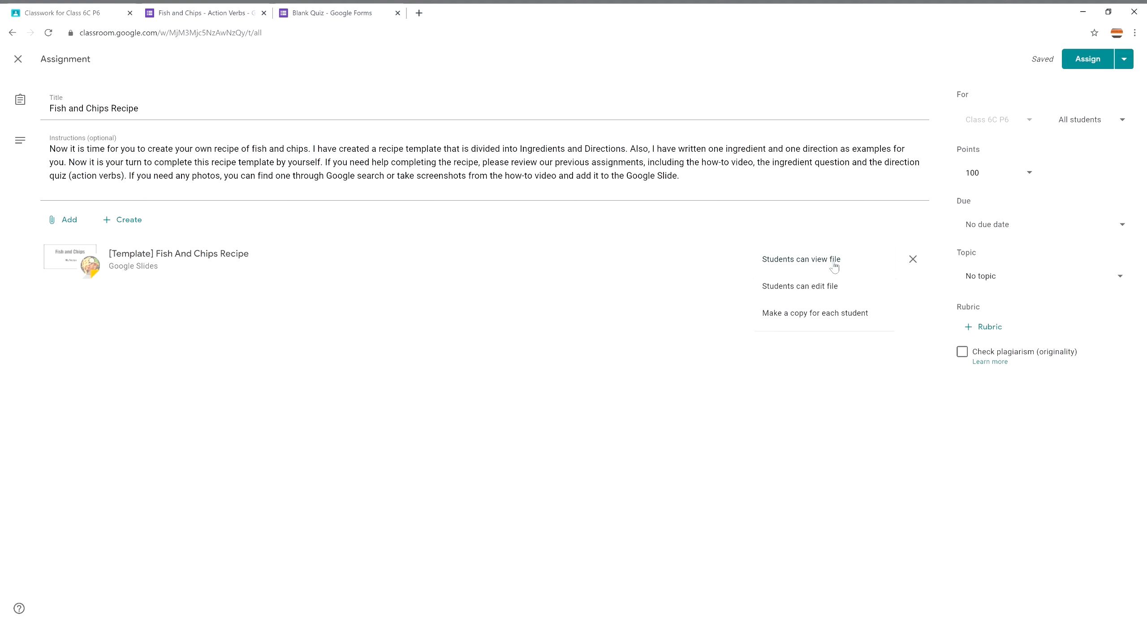
pyautogui.click(818, 318)
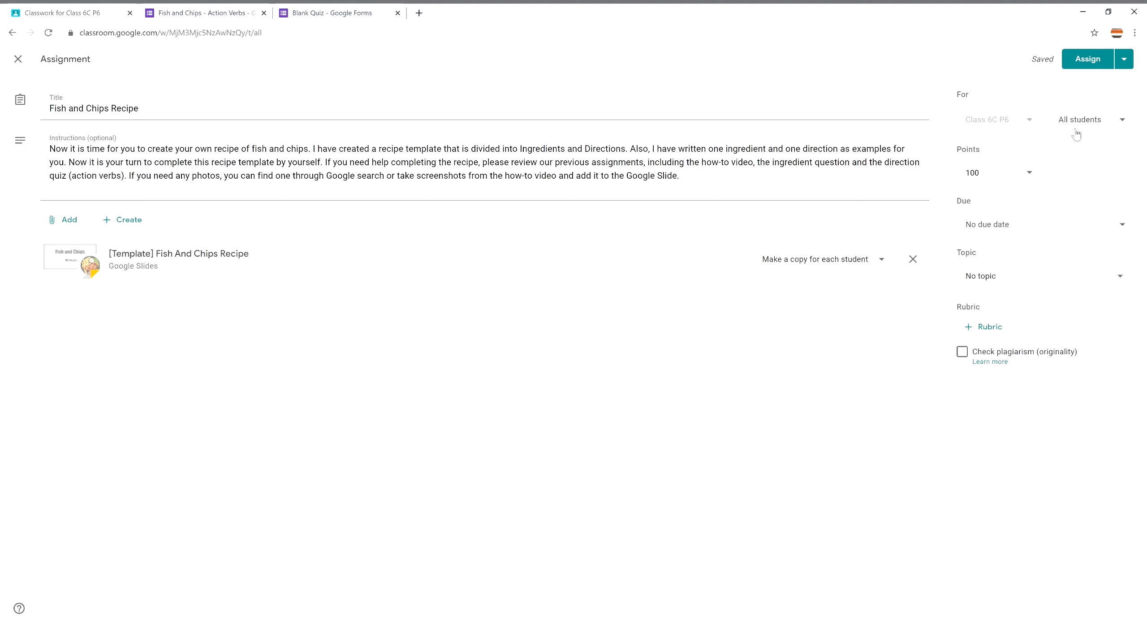
# Set the recipe assignment's points to 40.
pyautogui.click(998, 180)
pyautogui.moveTo(966, 181); pyautogui.dragTo(973, 182)
pyautogui.write('40')
pyautogui.click(1070, 180)
# Create a rubric for the recipe assignment with a first criterion titled "Organization" and the description "Organization".
pyautogui.click(990, 327)
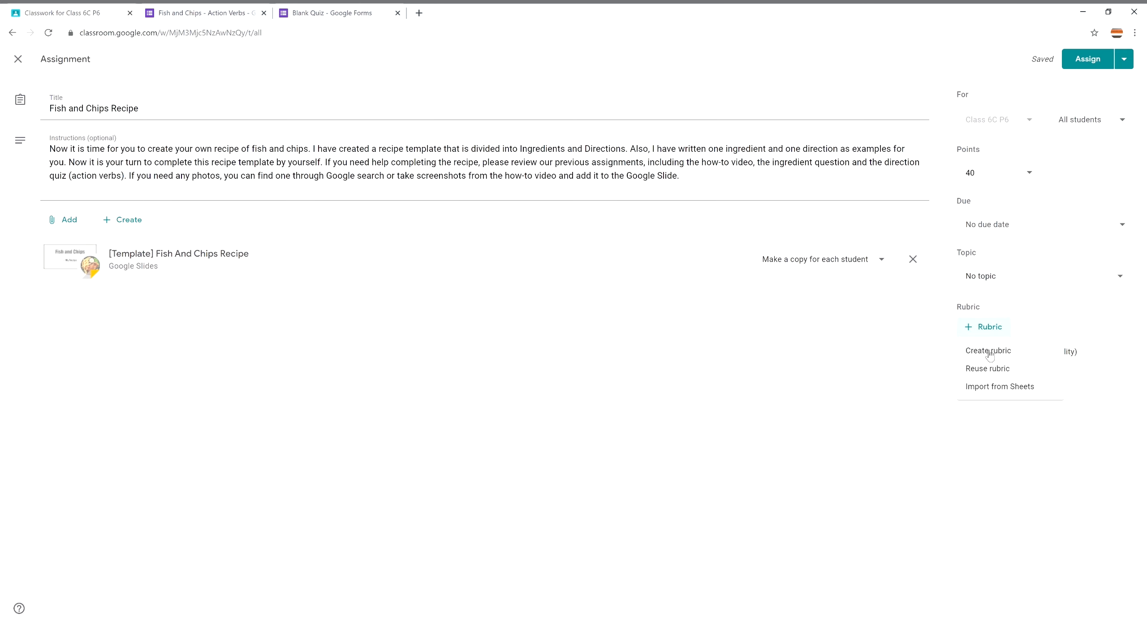
pyautogui.click(989, 351)
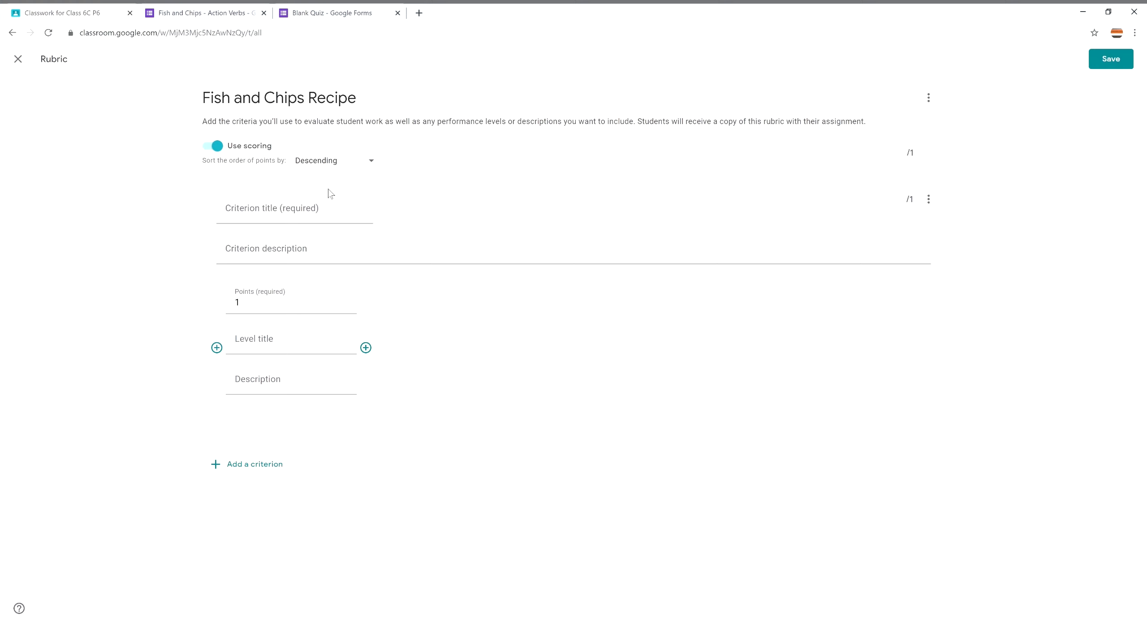
pyautogui.click(275, 223)
pyautogui.write('Organization')
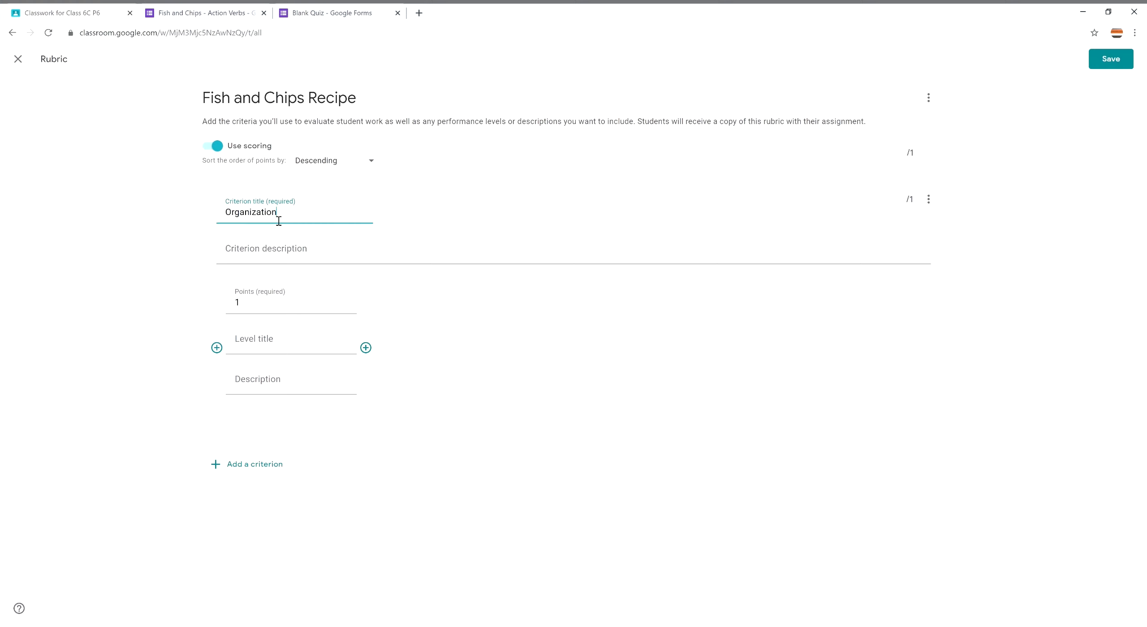
pyautogui.click(345, 259)
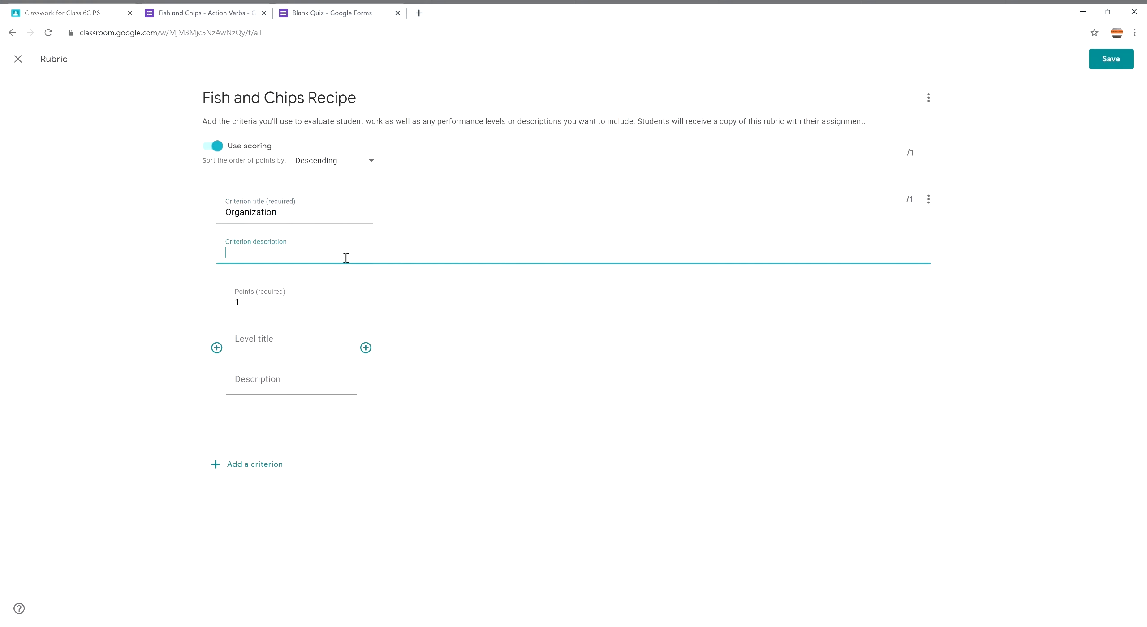
pyautogui.write('Organization')
# Set the Organization criterion's level to 20 points and activate its level title field.
pyautogui.click(292, 309)
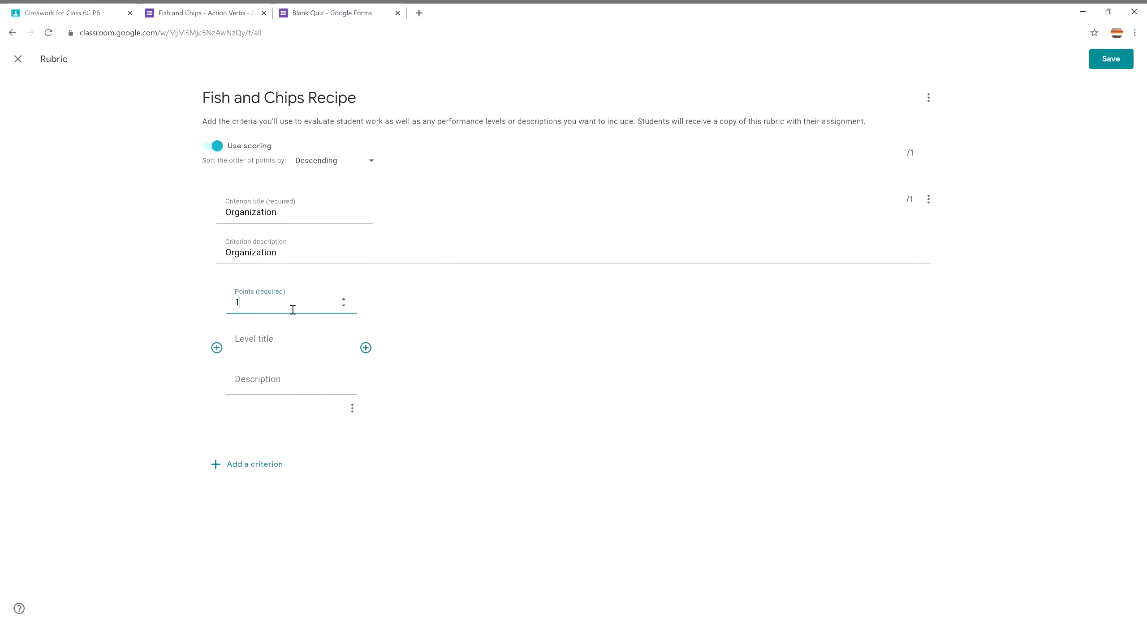
pyautogui.press('BackSpace')
pyautogui.write('20')
pyautogui.click(281, 345)
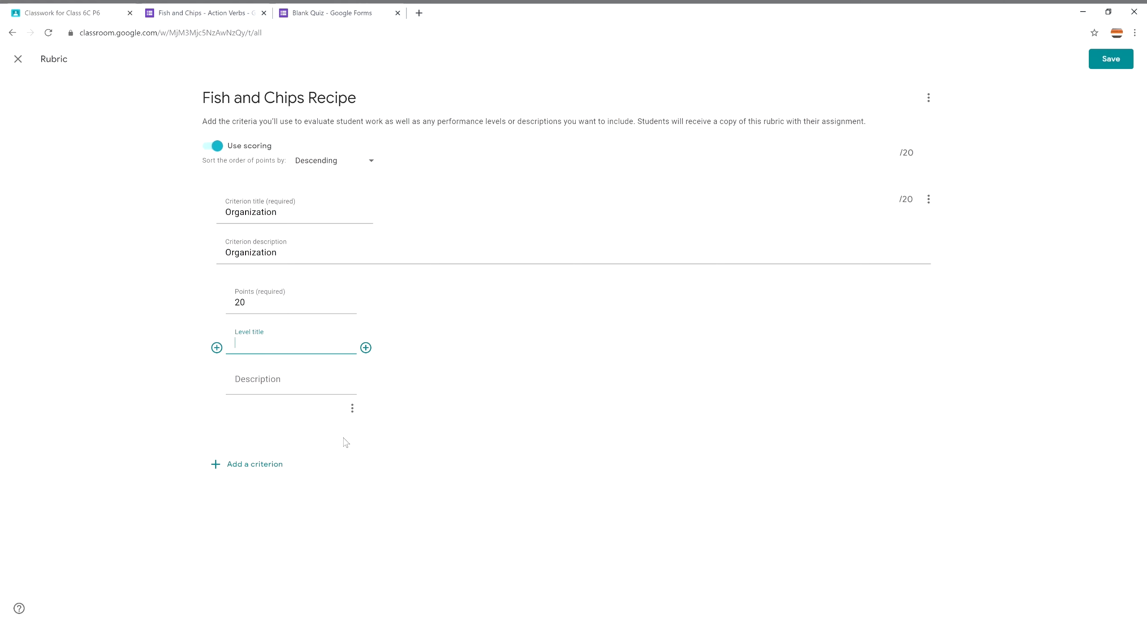
# Give the 20-point Organization level a heart-eyes emoji title and the description "Advanced".
pyautogui.hotkey('ctrl', 'v')
pyautogui.click(283, 386)
pyautogui.write('Advanced')
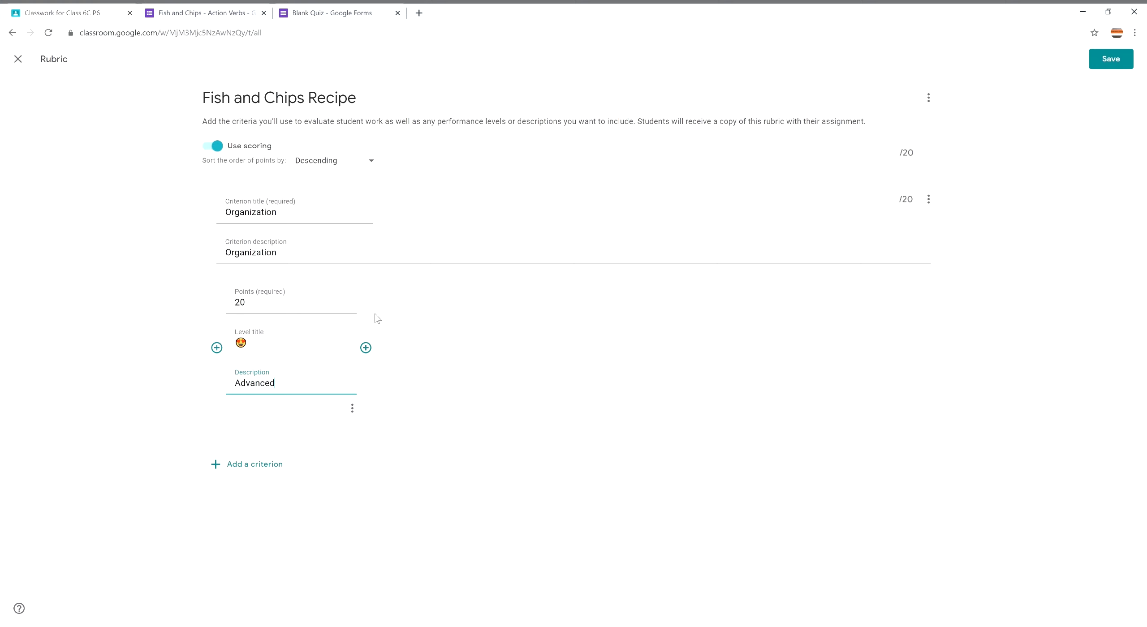
# Add a 16-point level to the Organization criterion with a smiling emoji title and the description "Upper Intermediate".
pyautogui.click(366, 348)
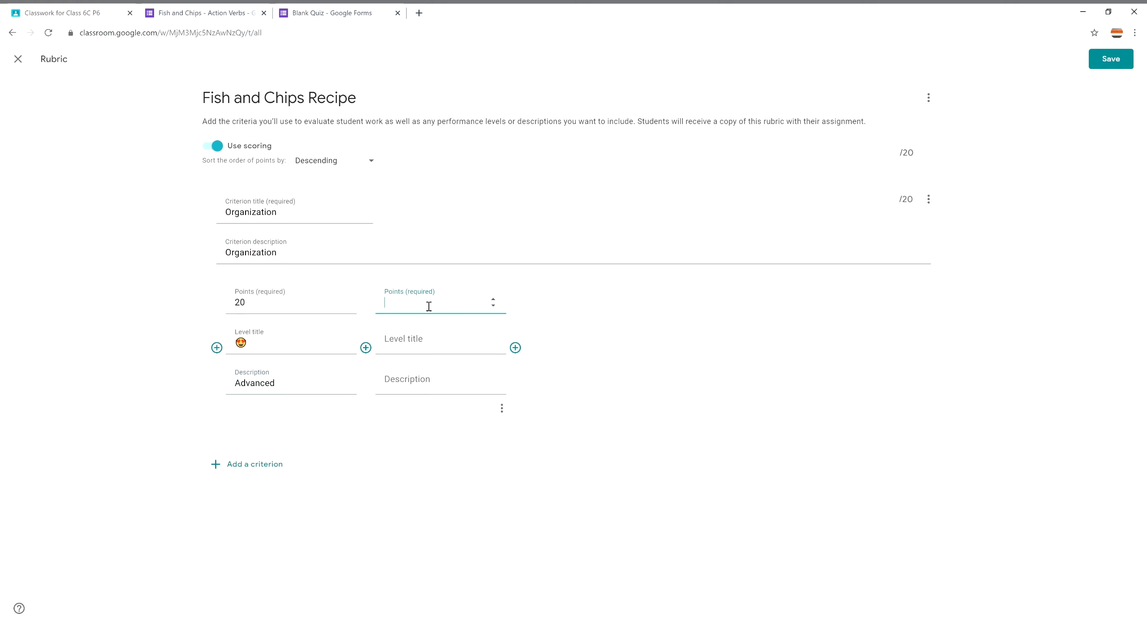
pyautogui.write('16')
pyautogui.click(415, 343)
pyautogui.hotkey('ctrl', 'v')
pyautogui.click(406, 391)
pyautogui.hotkey('ctrl', 'v')
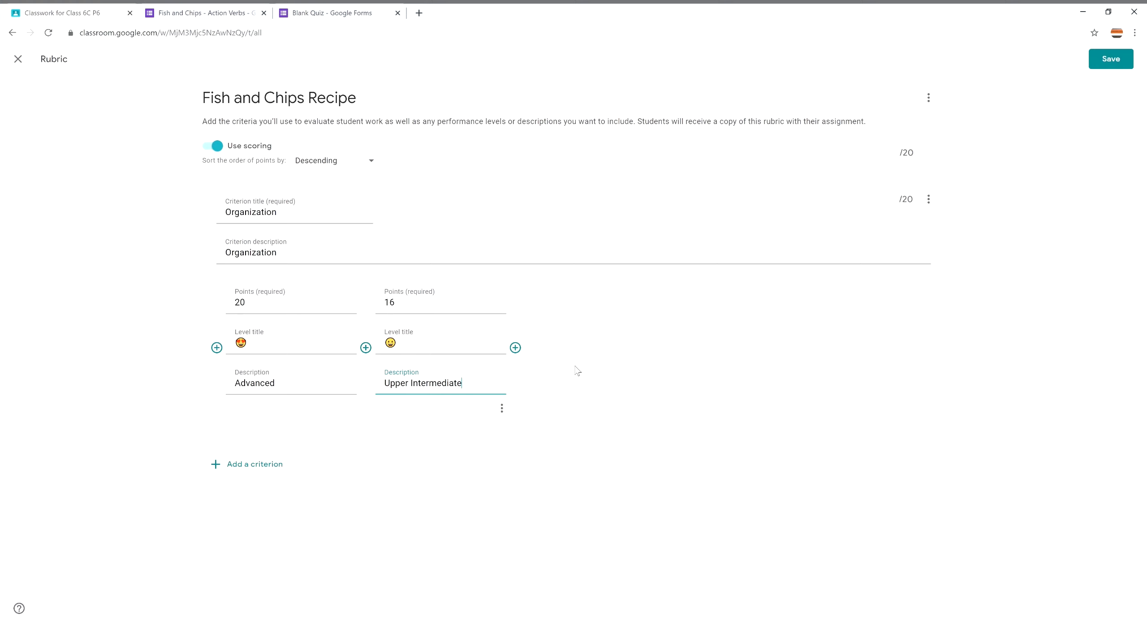
pyautogui.click(501, 409)
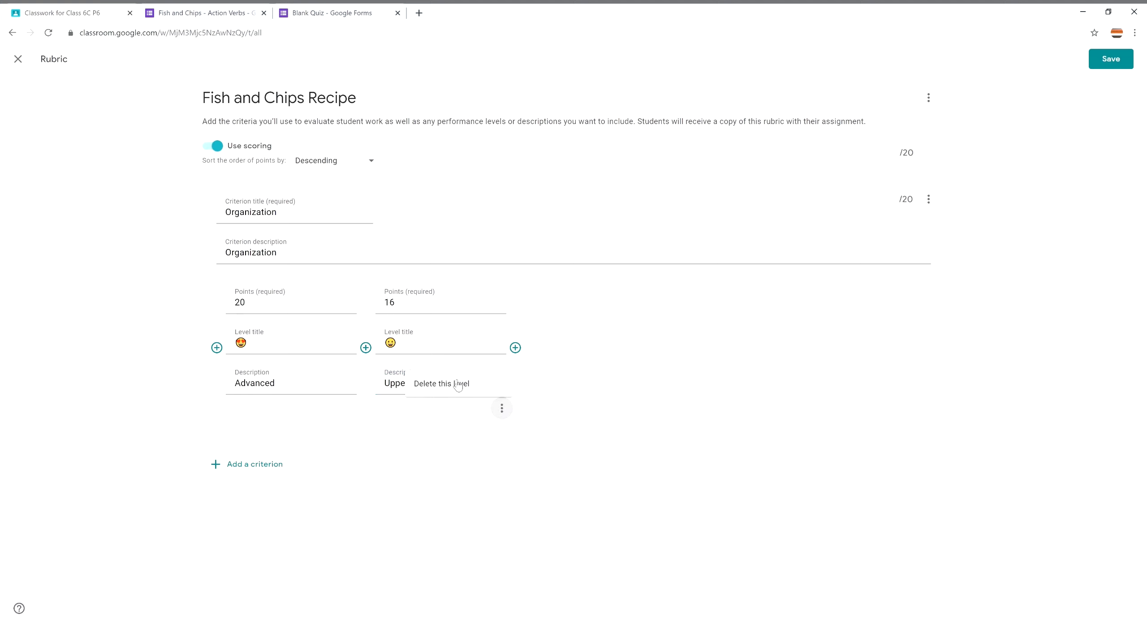
pyautogui.click(575, 382)
# Add a 12-point level to the Organization criterion with a neutral-face emoji title and the description "Intermediate".
pyautogui.click(516, 348)
pyautogui.write('12')
pyautogui.click(561, 340)
pyautogui.click(551, 384)
pyautogui.write('Intermediate')
# Add an 8-point level to the Organization criterion with a sad-face emoji title and the description "Low Intermediate".
pyautogui.click(664, 348)
pyautogui.write('8')
pyautogui.click(706, 340)
pyautogui.write('sad')
pyautogui.click(686, 382)
pyautogui.write('Low Intermediate')
# Add a 4-point level to the Organization criterion with the title "😭" and the description "Elementary".
pyautogui.click(815, 348)
pyautogui.write('4')
pyautogui.click(850, 344)
pyautogui.write('😭')
pyautogui.click(815, 382)
pyautogui.write('Elementary')
pyautogui.click(996, 362)
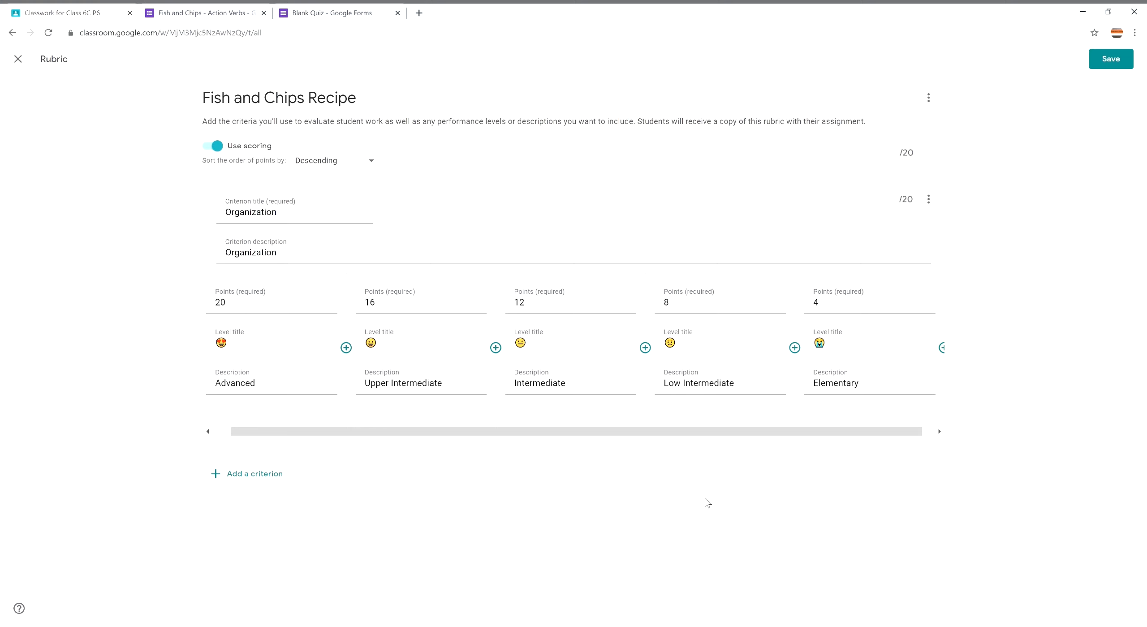
# Duplicate the Organization criterion and change the copy's title and description to "Presentation".
pyautogui.click(930, 199)
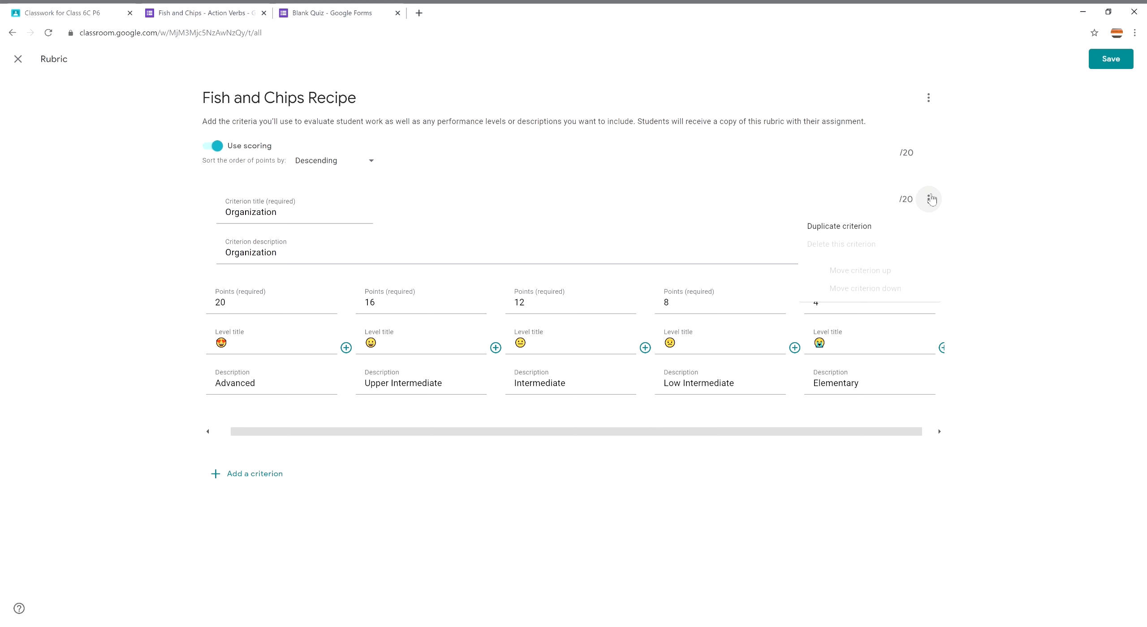
pyautogui.click(843, 231)
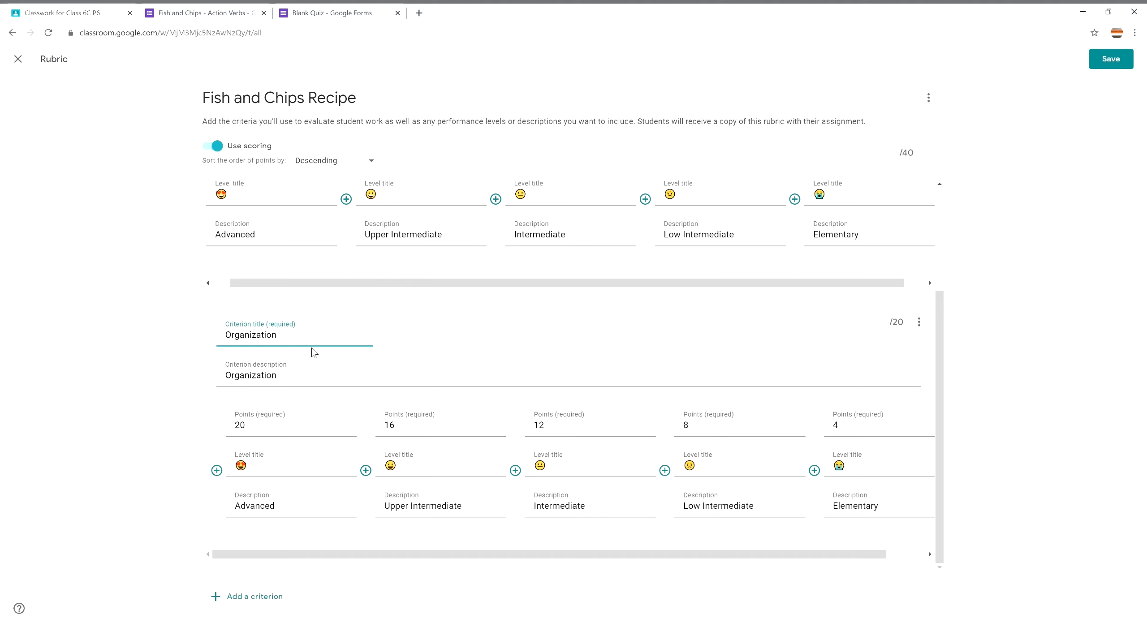
pyautogui.moveTo(296, 345); pyautogui.dragTo(162, 342)
pyautogui.write('Presentation')
pyautogui.press('Tab')
pyautogui.write('Presentation')
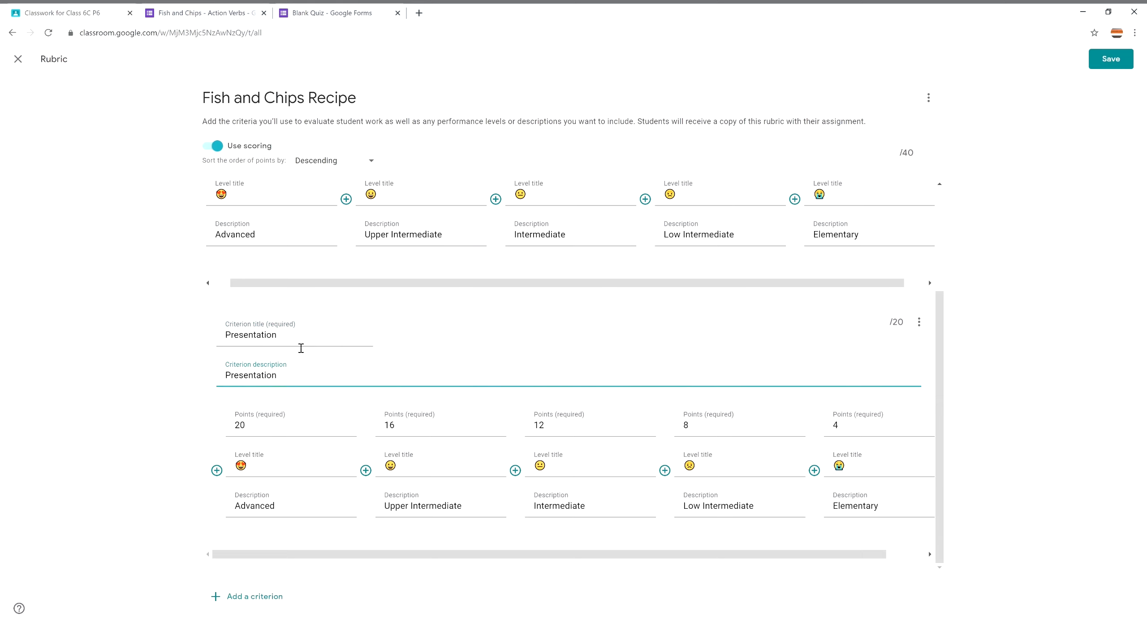
pyautogui.click(1024, 395)
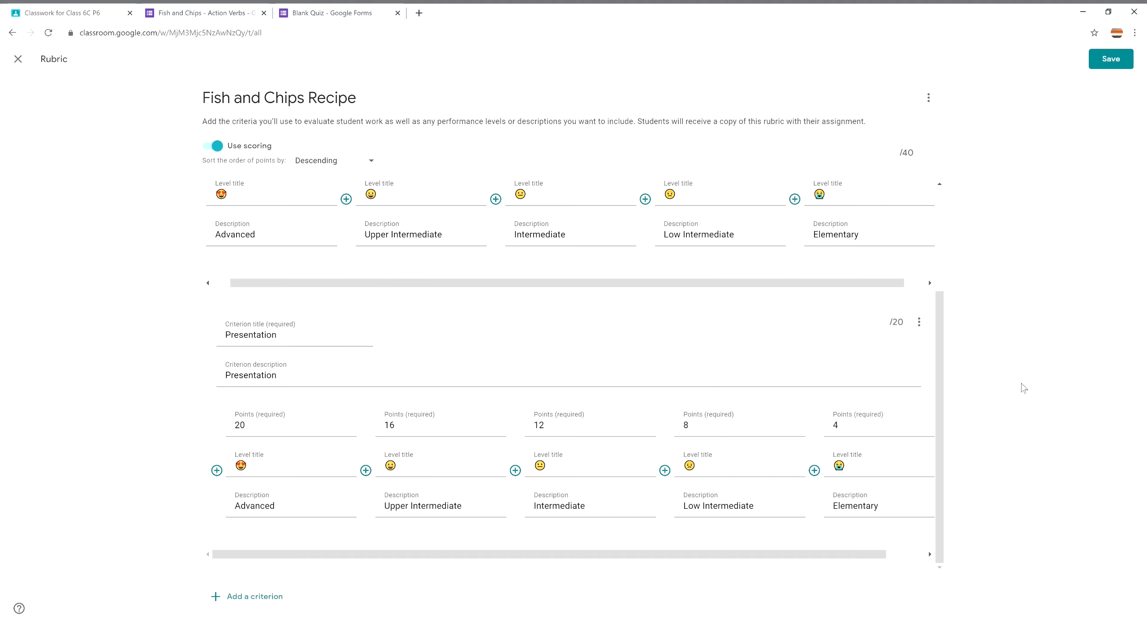
# Move the Presentation criterion above Organization, and close the rubric, discarding its changes.
pyautogui.click(921, 324)
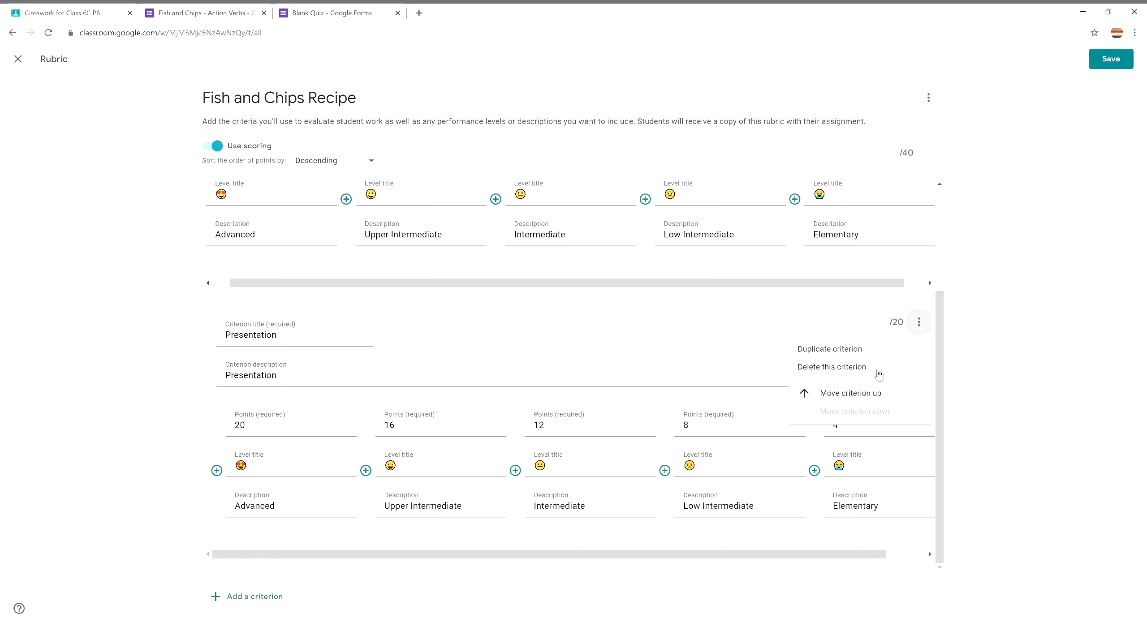
pyautogui.click(877, 398)
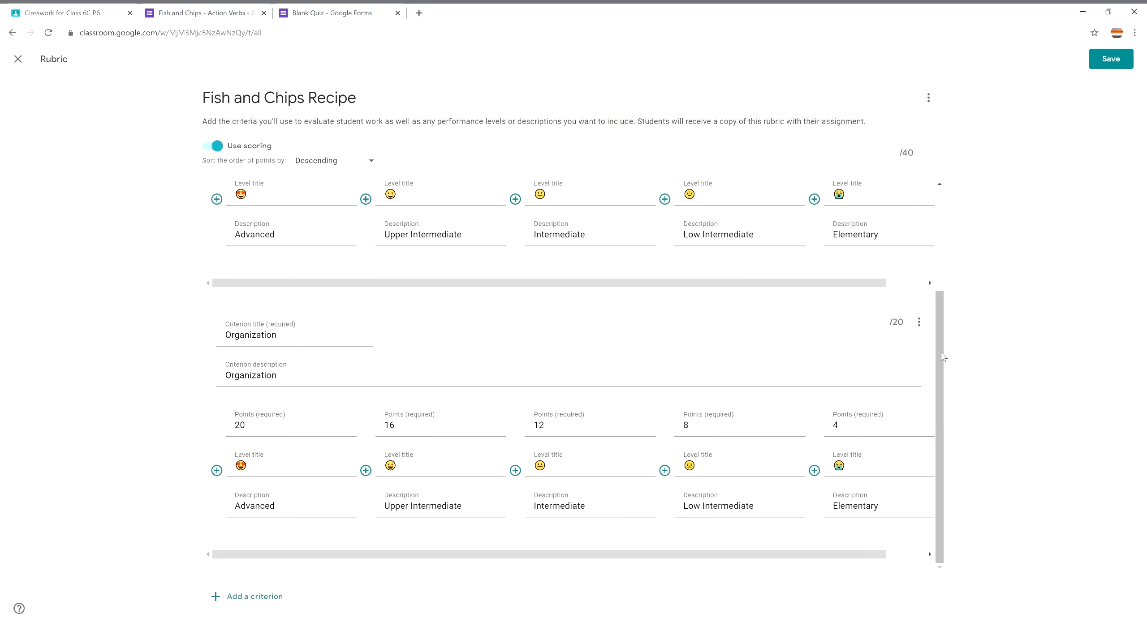
pyautogui.scroll(3, 927, 208)
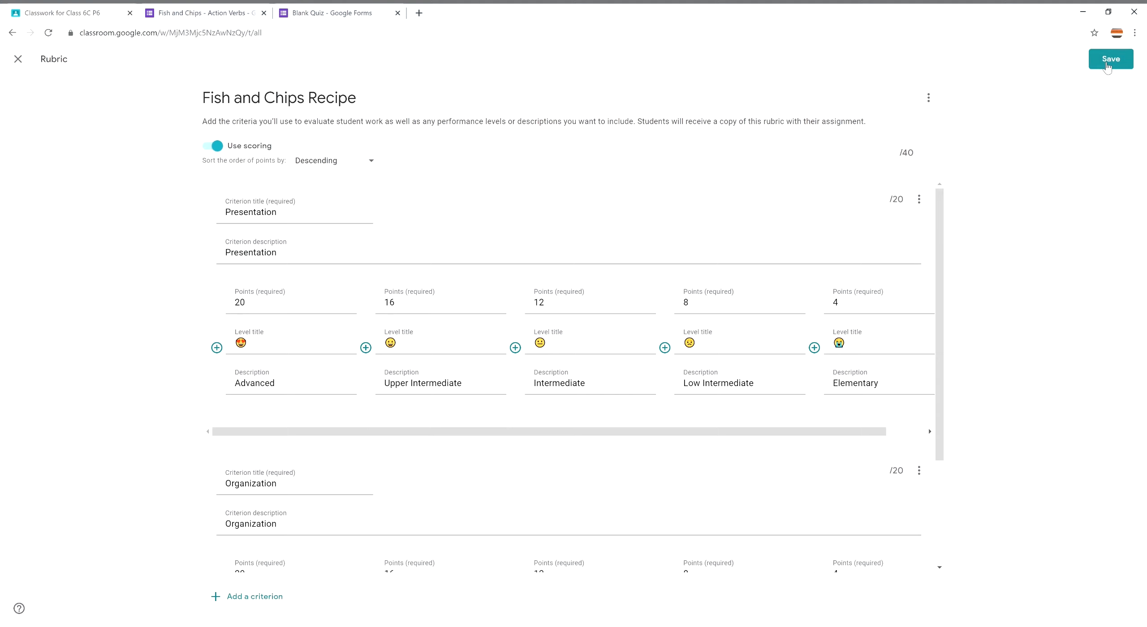
pyautogui.click(18, 59)
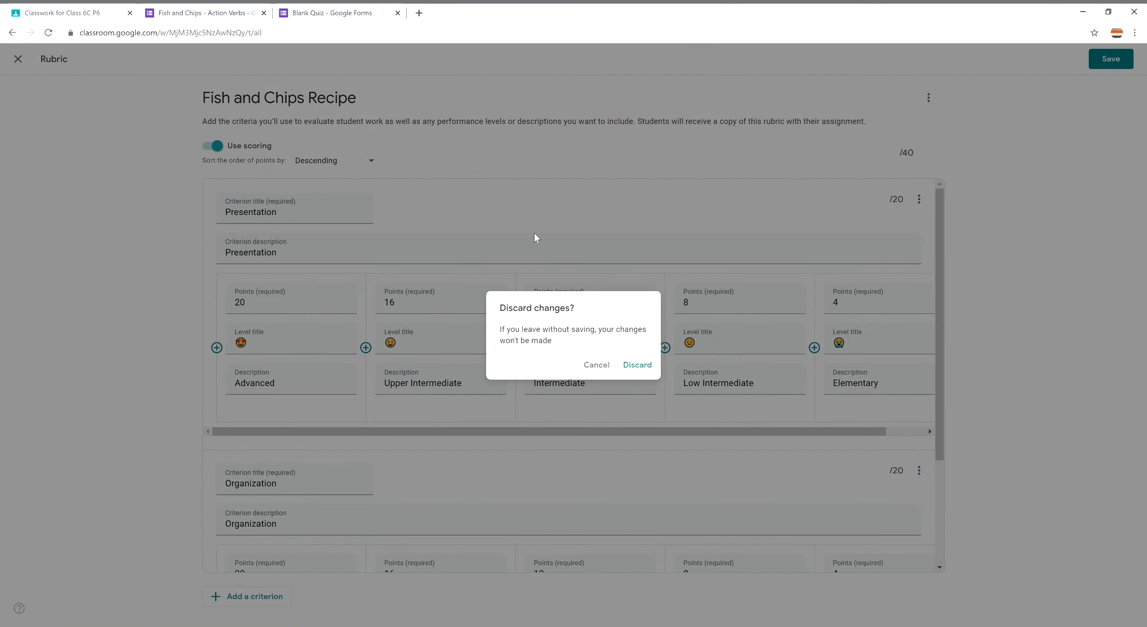
pyautogui.click(644, 372)
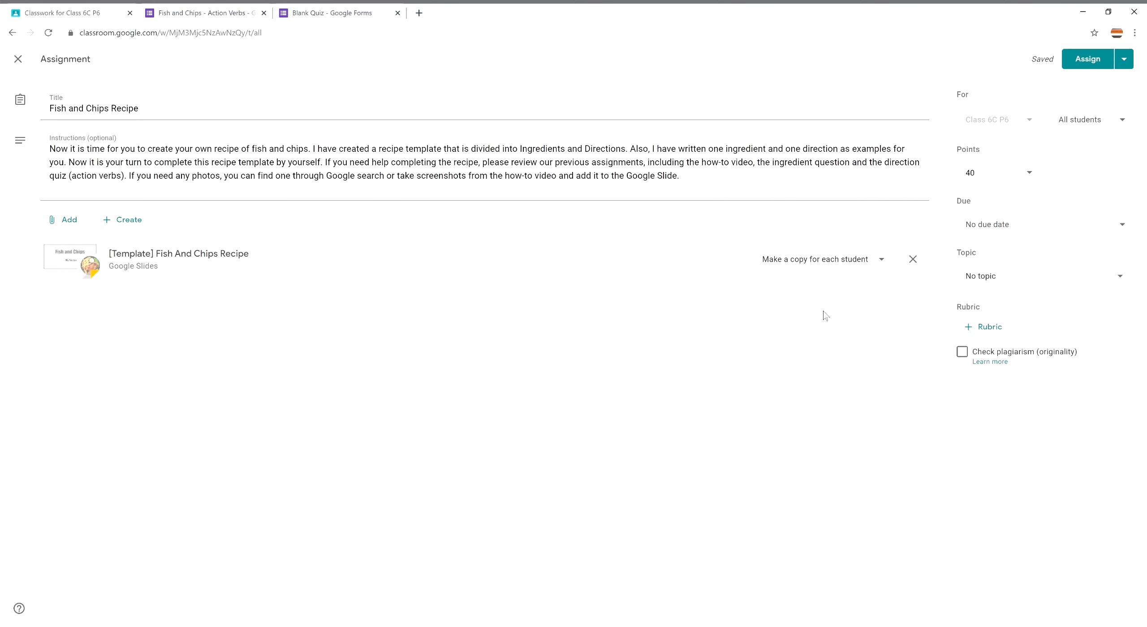
# Reuse the rubric from the archived Class D P6 for the recipe assignment and enable its plagiarism check.
pyautogui.click(989, 331)
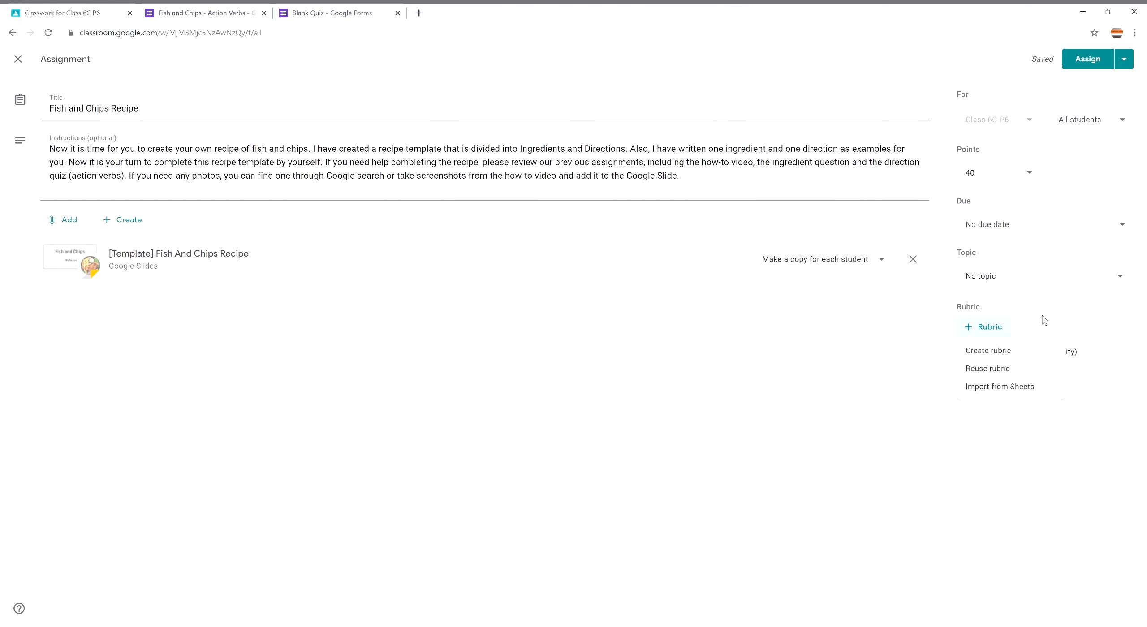
pyautogui.click(1005, 370)
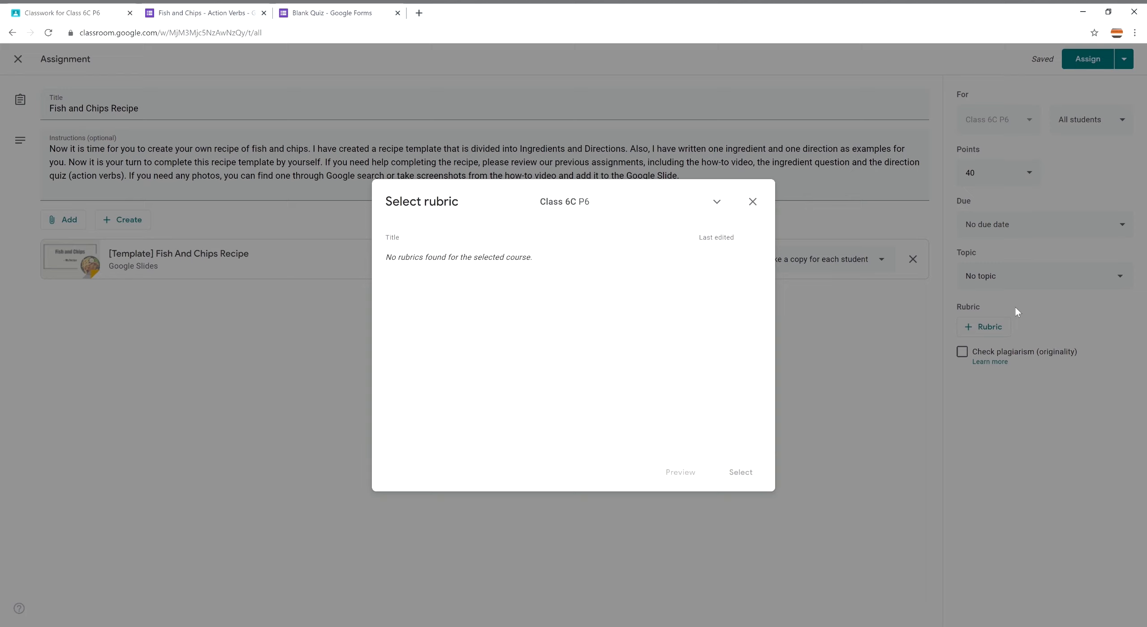
pyautogui.click(720, 210)
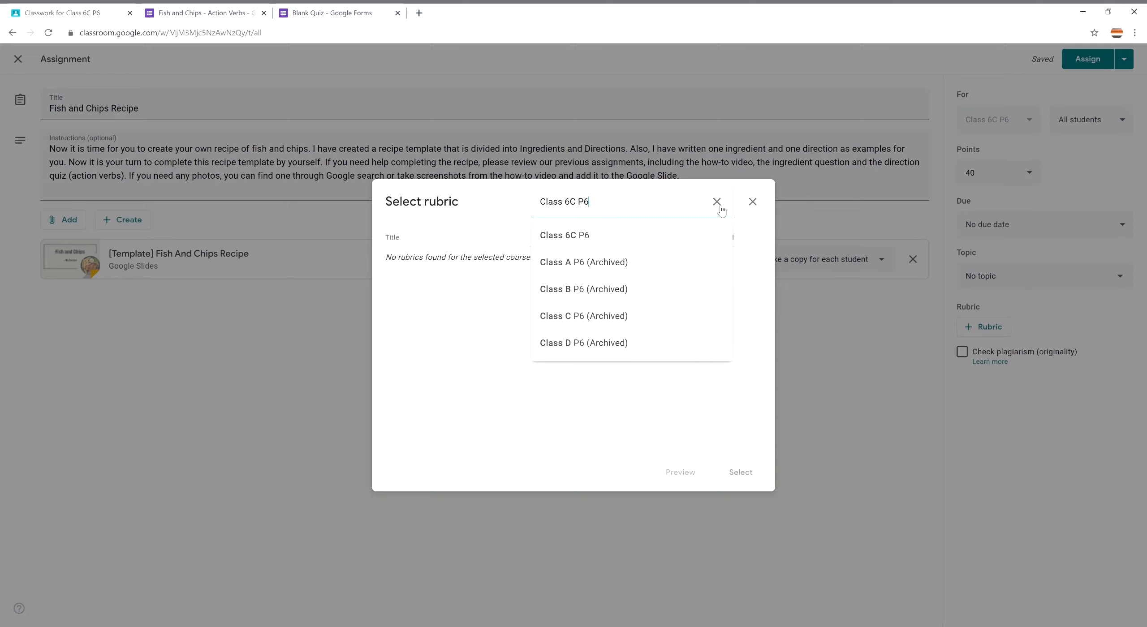
pyautogui.click(635, 343)
pyautogui.click(463, 257)
pyautogui.click(741, 473)
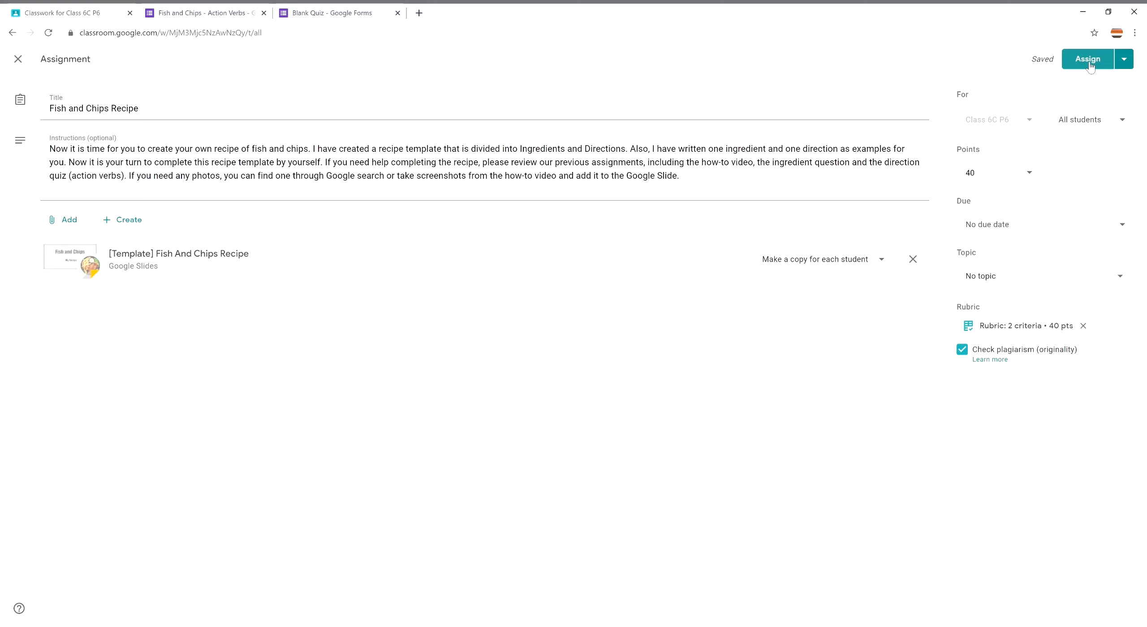
# Schedule the Fish and Chips Recipe assignment for Nov 30, 2020 at 10:00 AM.
pyautogui.click(1128, 61)
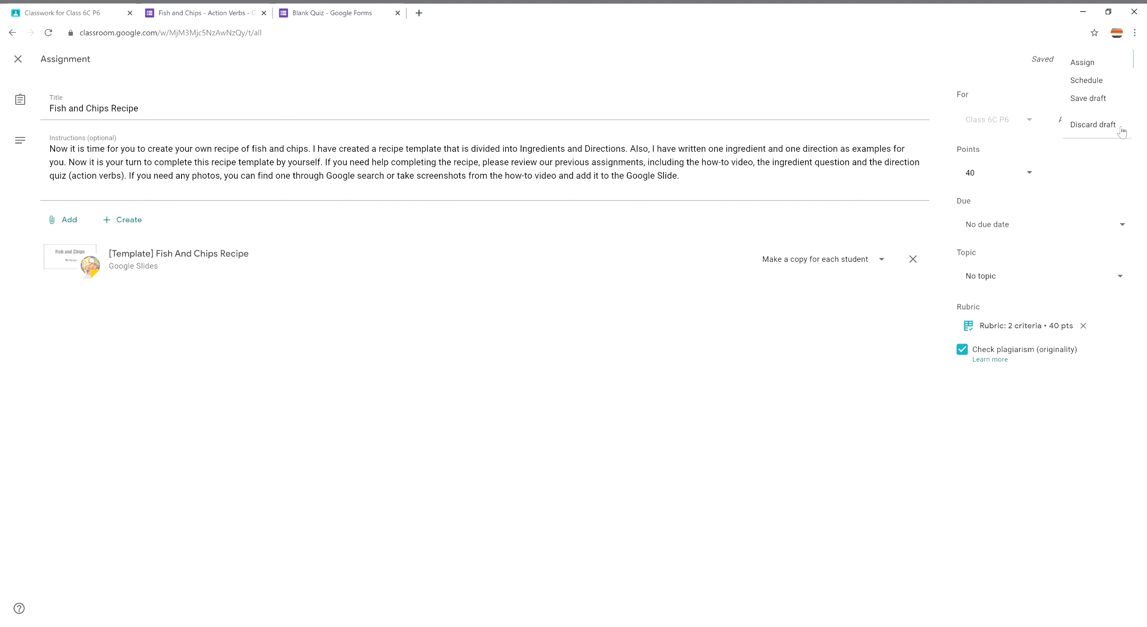
pyautogui.click(1101, 81)
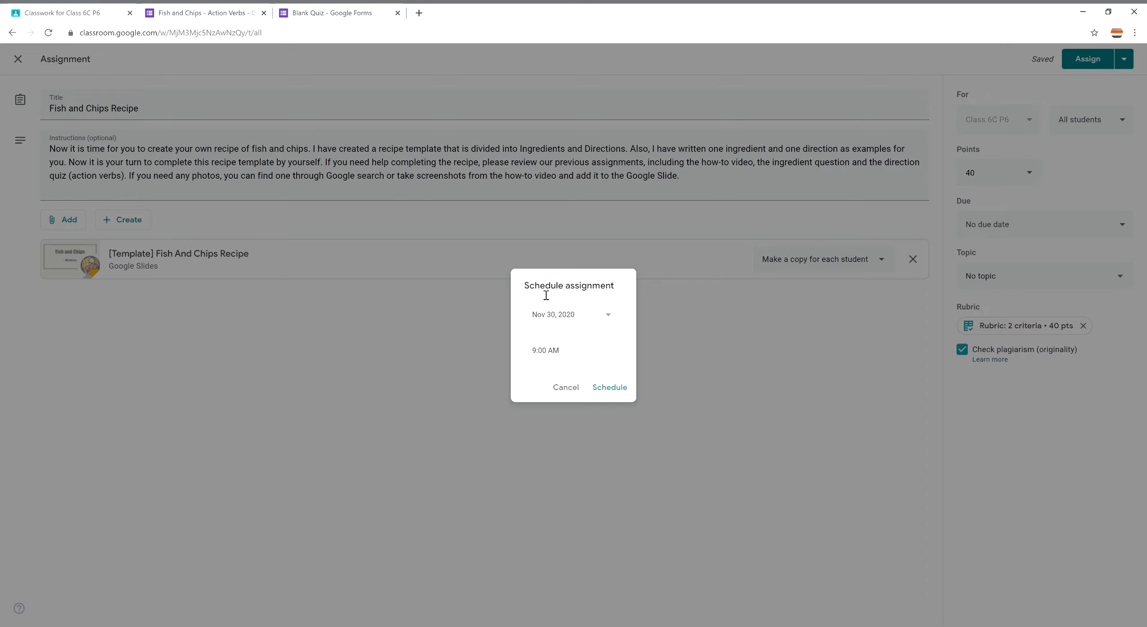
pyautogui.click(541, 357)
pyautogui.click(537, 355)
pyautogui.write('10')
pyautogui.click(613, 388)
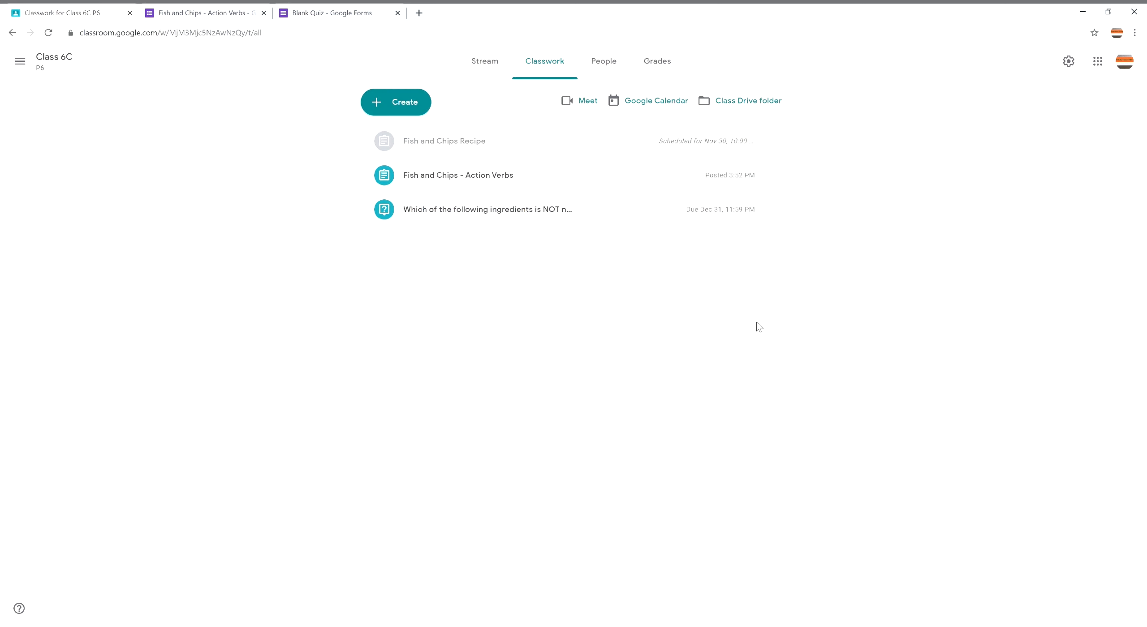
pyautogui.click(406, 106)
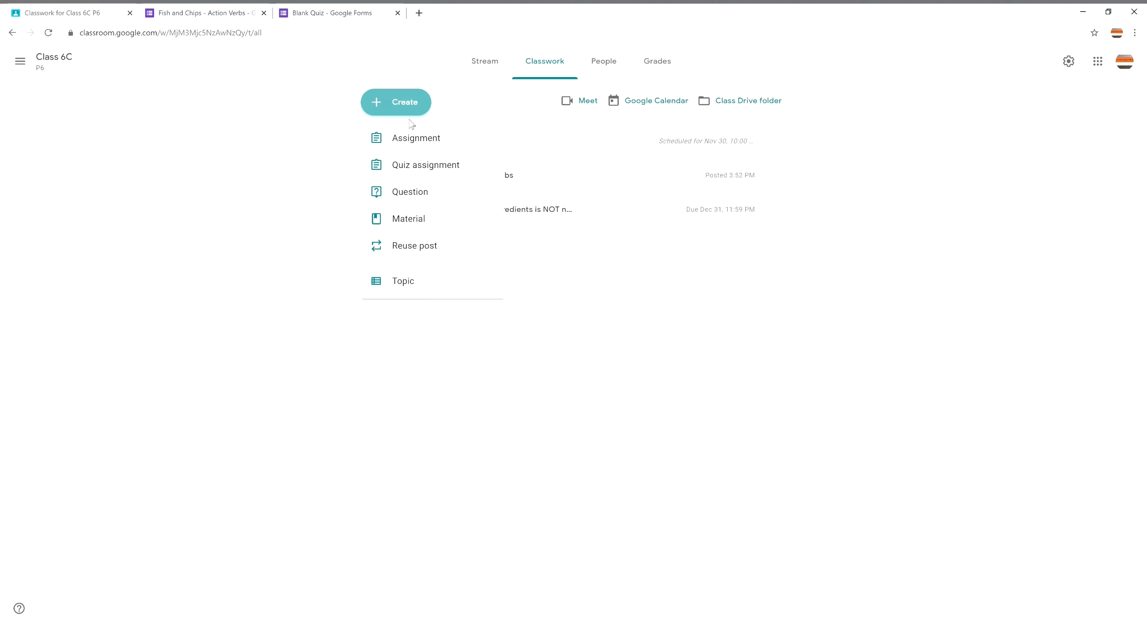
pyautogui.click(438, 222)
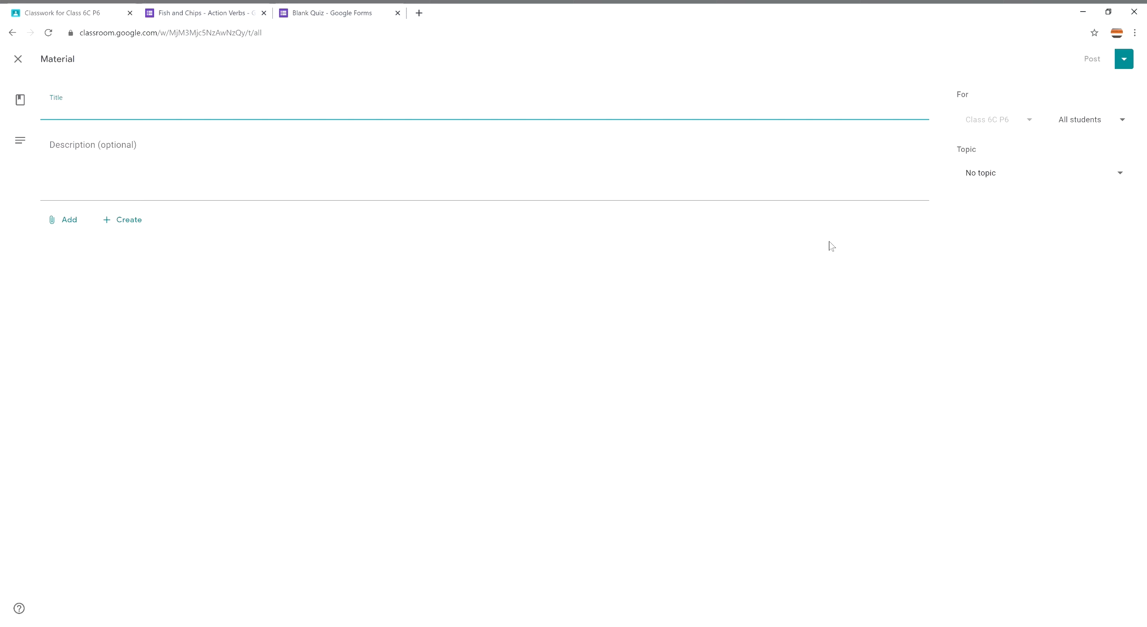
pyautogui.click(83, 224)
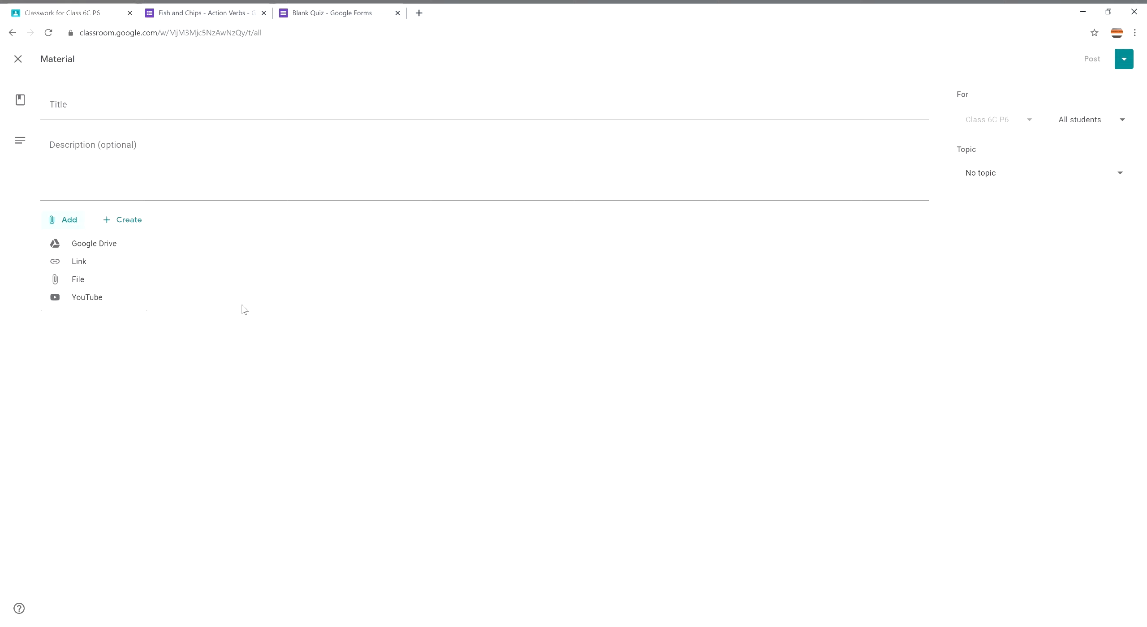
pyautogui.click(243, 307)
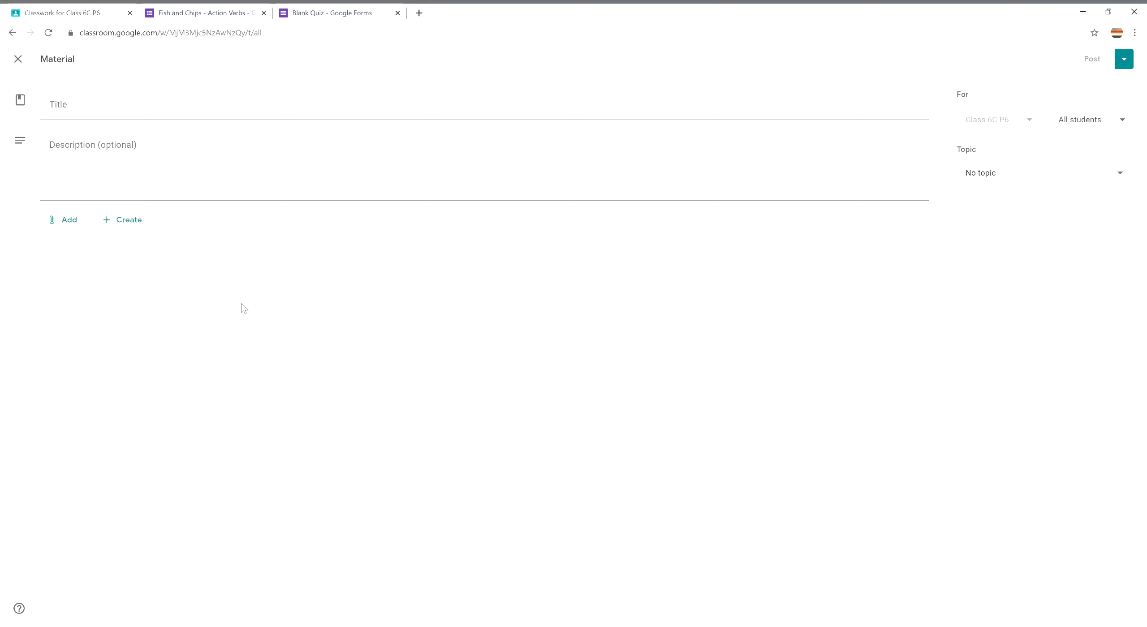
pyautogui.click(18, 59)
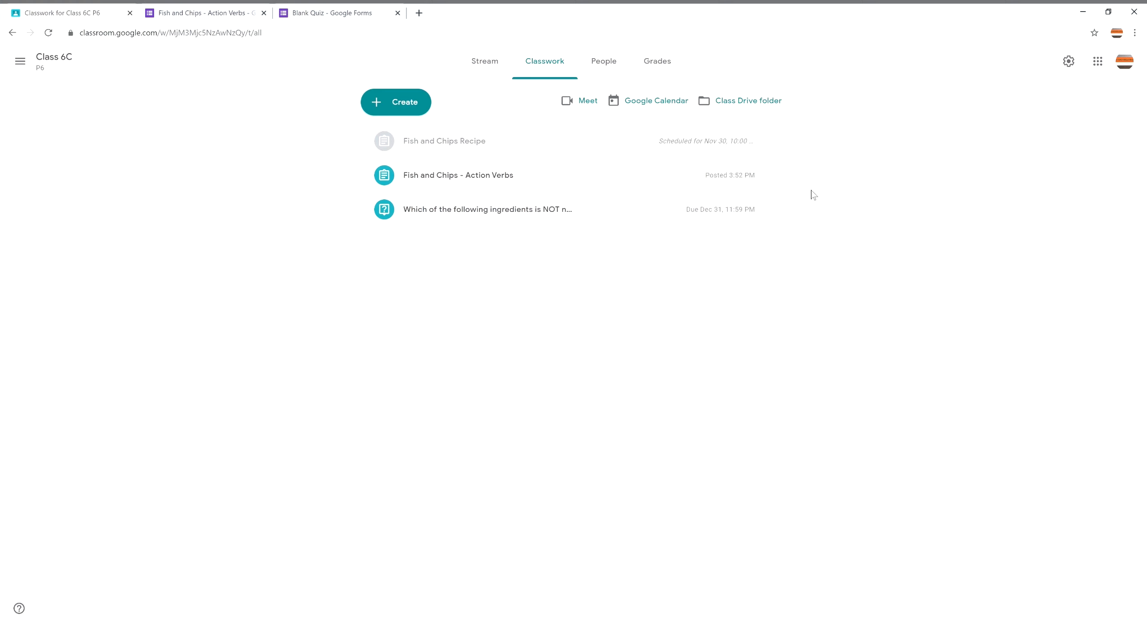
# Reuse the "Extension: Explore Your Recipes Here!" material from Class D P6, with new copies of its attachments, and post it to Class 6C.
pyautogui.click(399, 102)
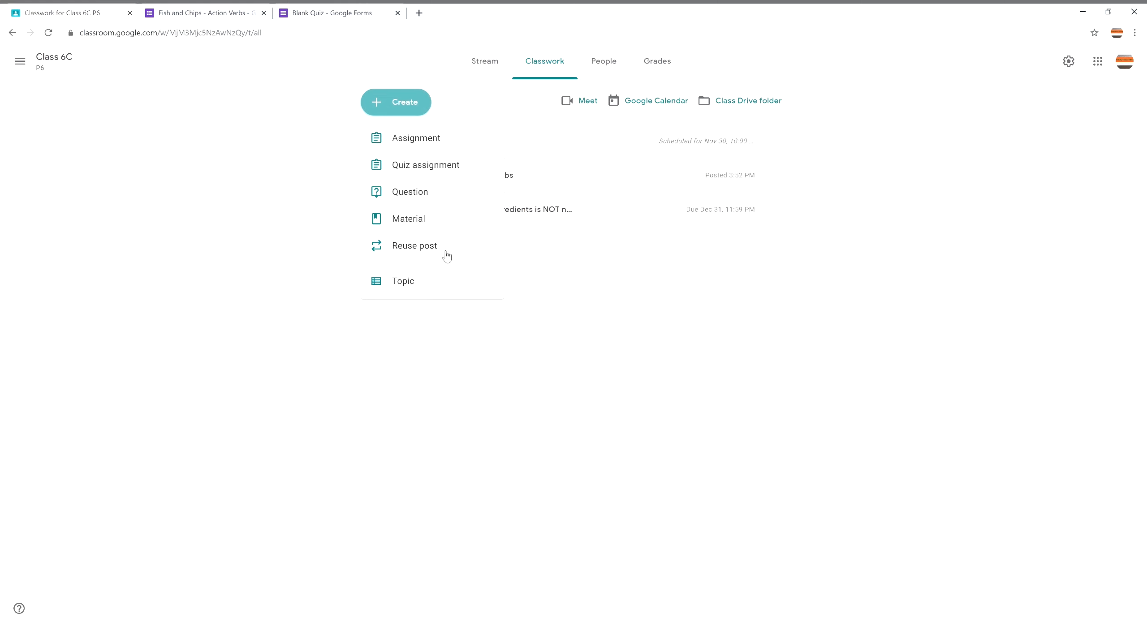
pyautogui.click(430, 251)
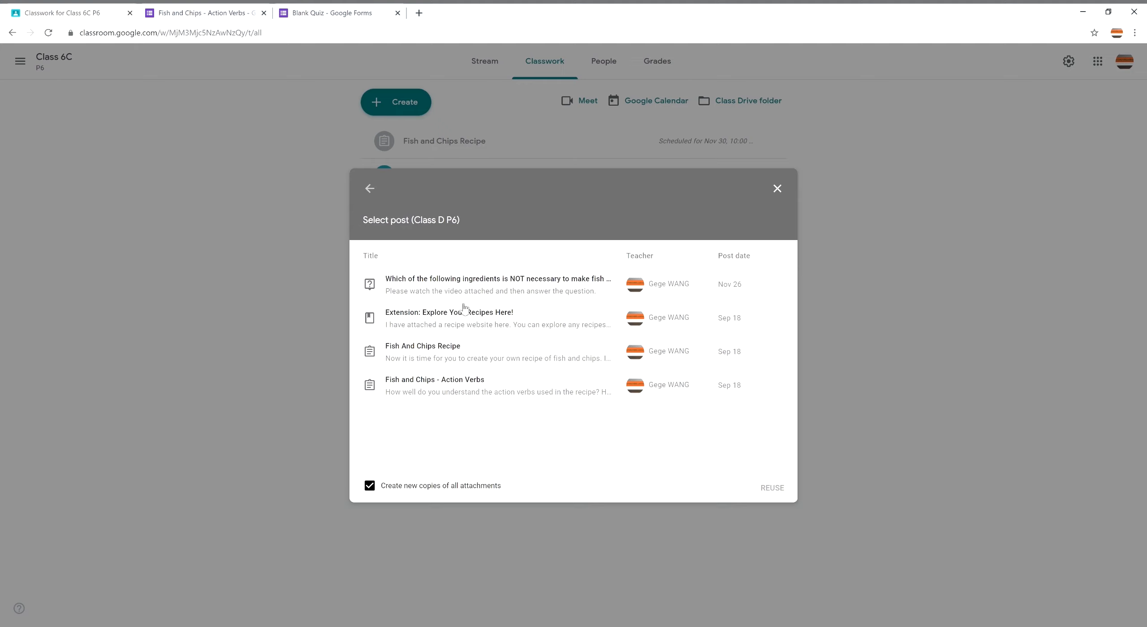
pyautogui.click(456, 320)
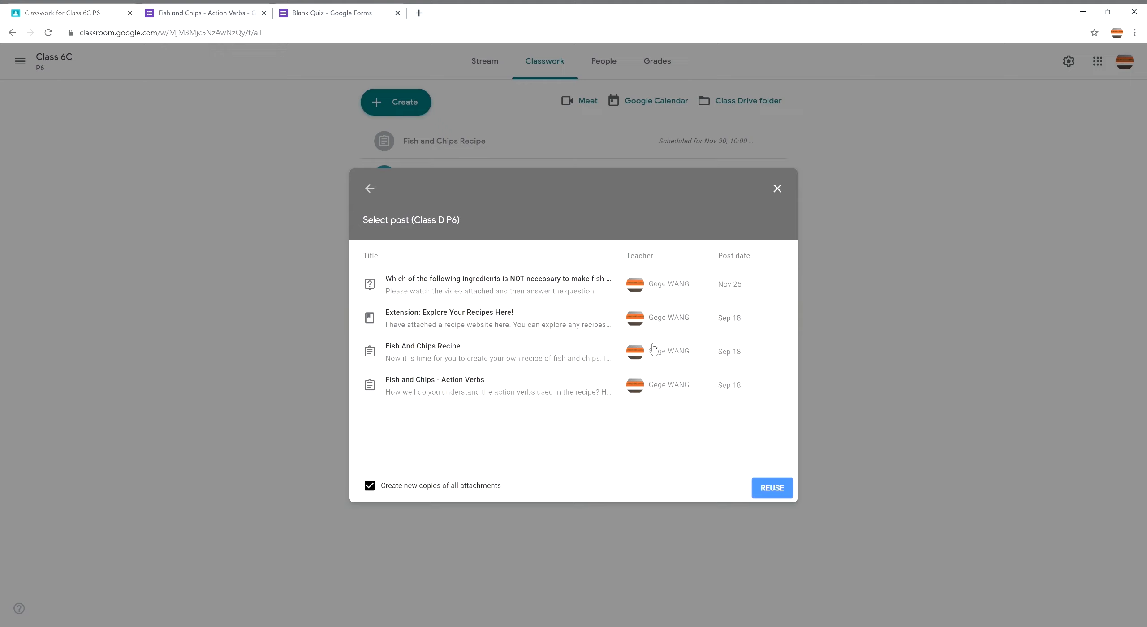
pyautogui.click(778, 493)
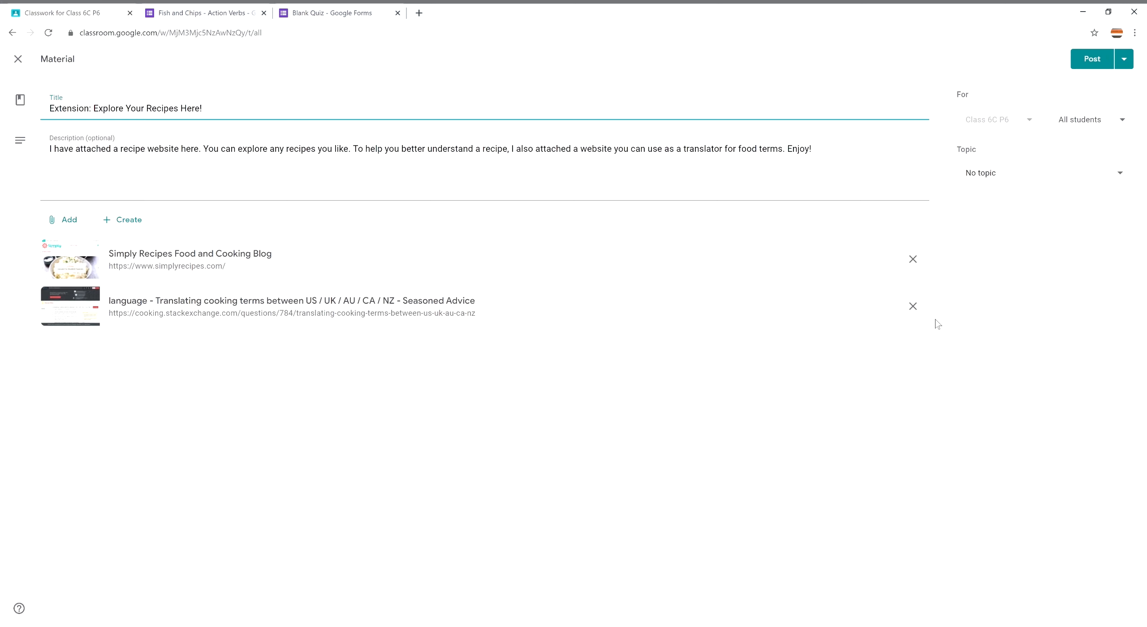
pyautogui.click(1096, 64)
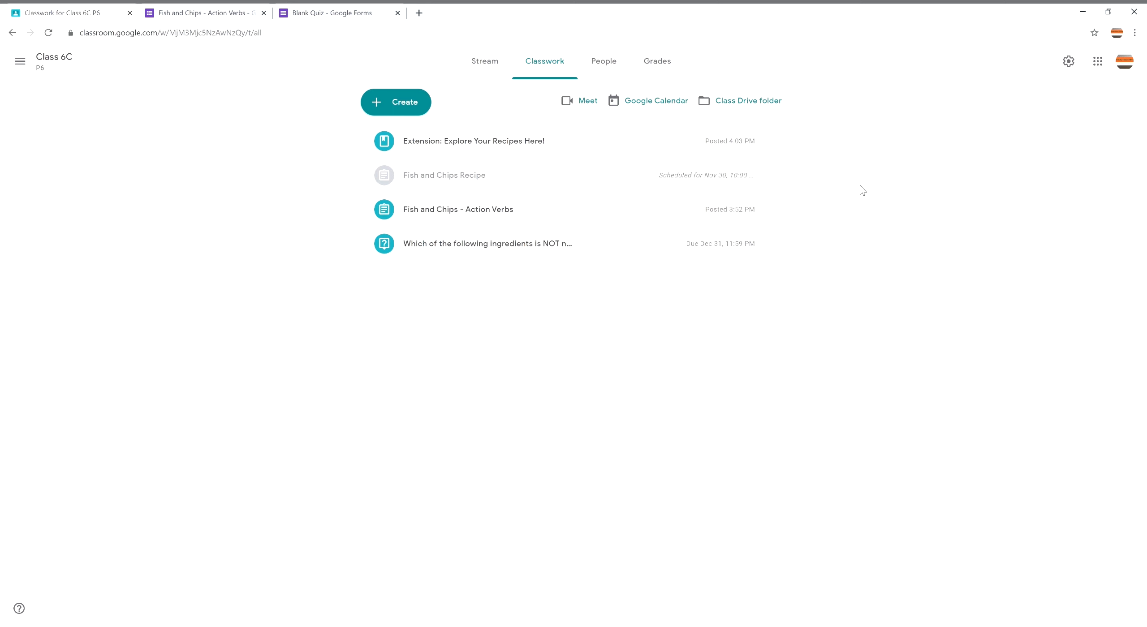
# View the posted "Extension: Explore Your Recipes Here!" material, and expand the "Fish and Chips - Action Verbs" assignment in the classwork list.
pyautogui.click(466, 148)
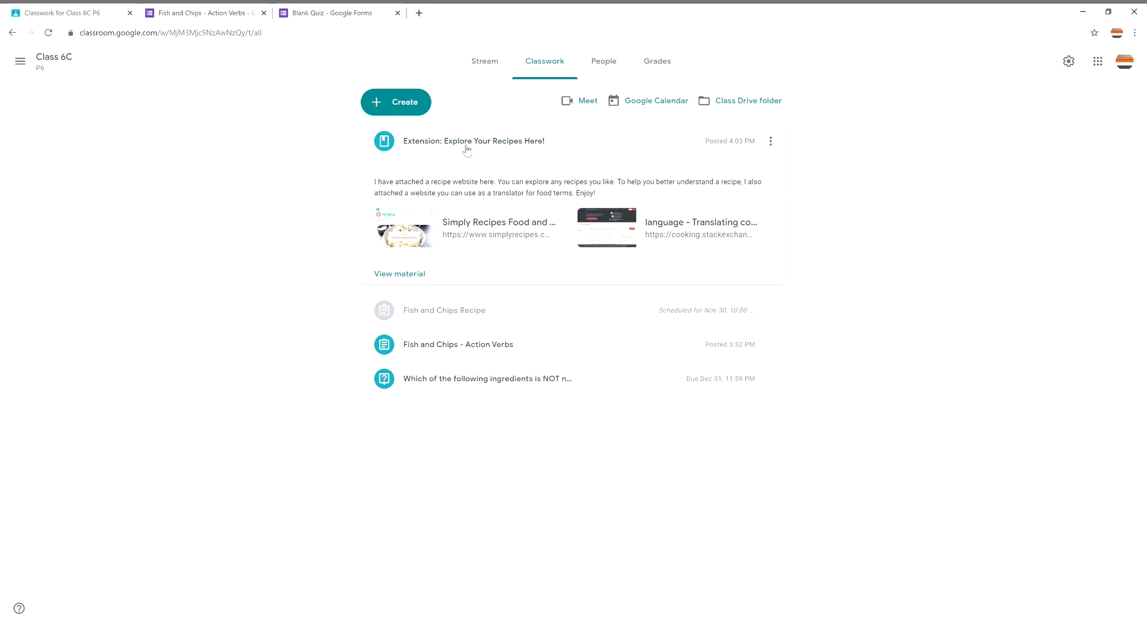
pyautogui.click(409, 274)
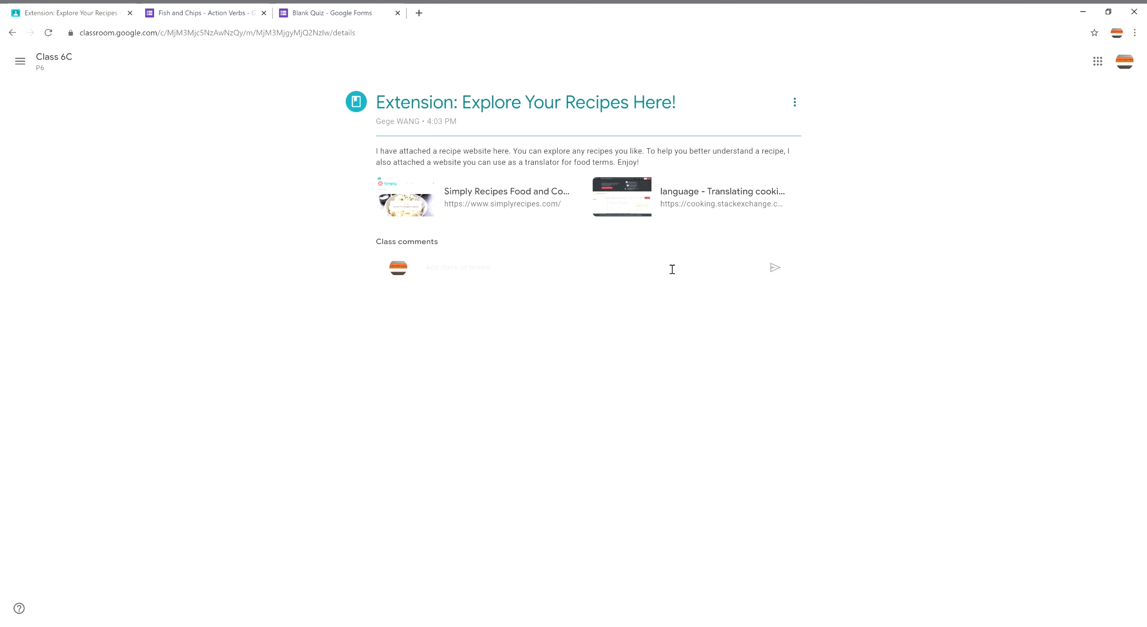
pyautogui.click(11, 33)
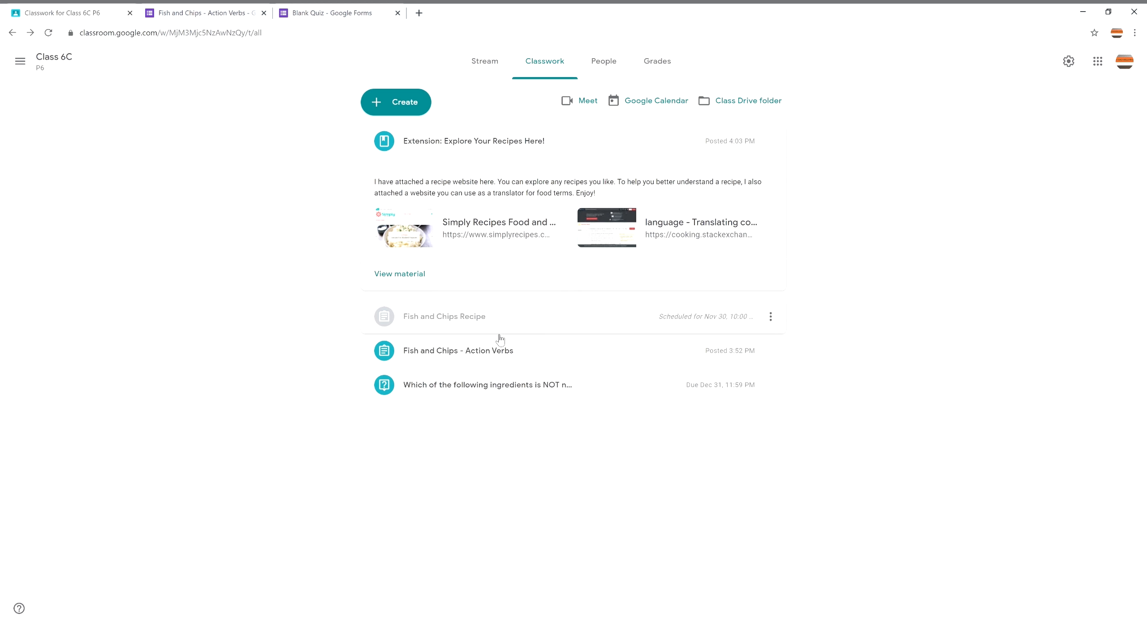
pyautogui.click(493, 354)
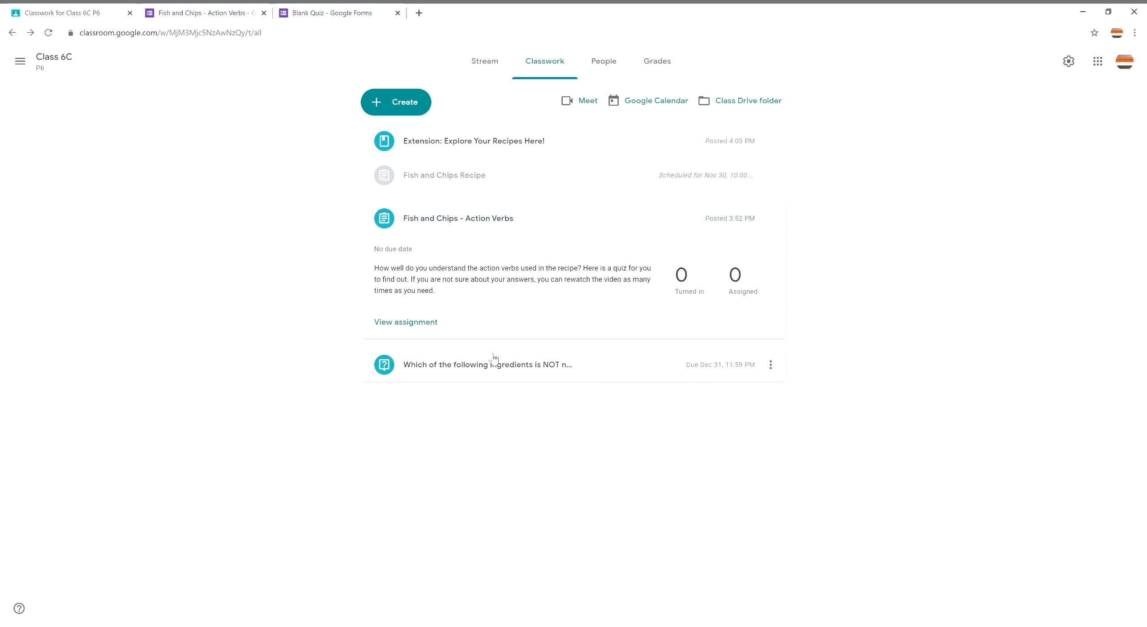
# Review the student work page, instructions and available post options of the "Fish and Chips - Action Verbs" assignment from the classwork list.
pyautogui.click(422, 372)
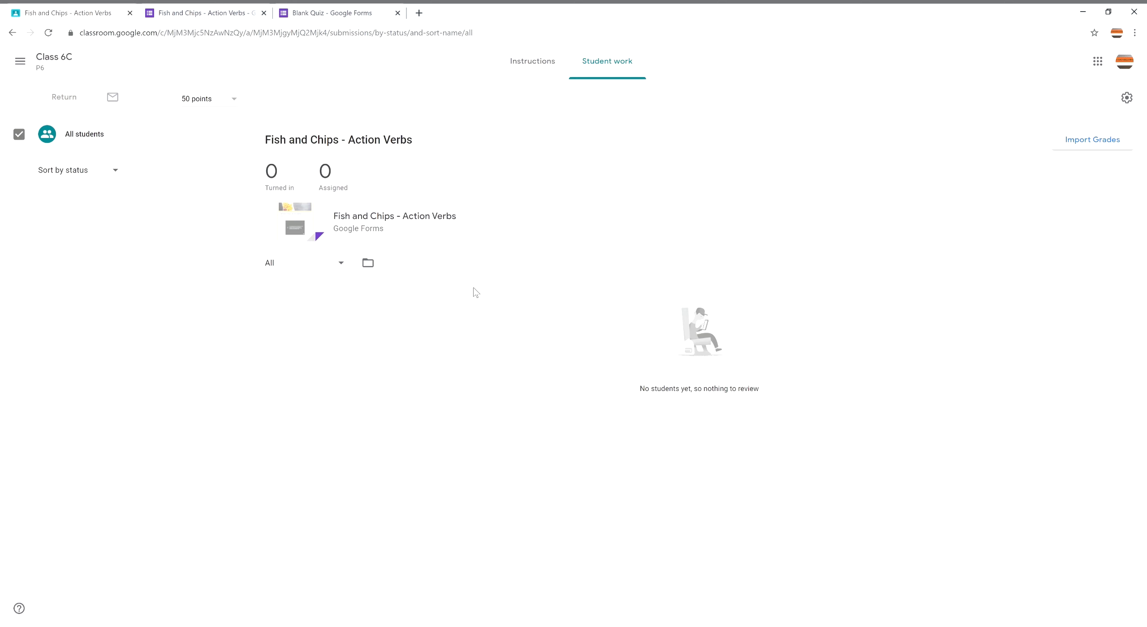
pyautogui.click(541, 68)
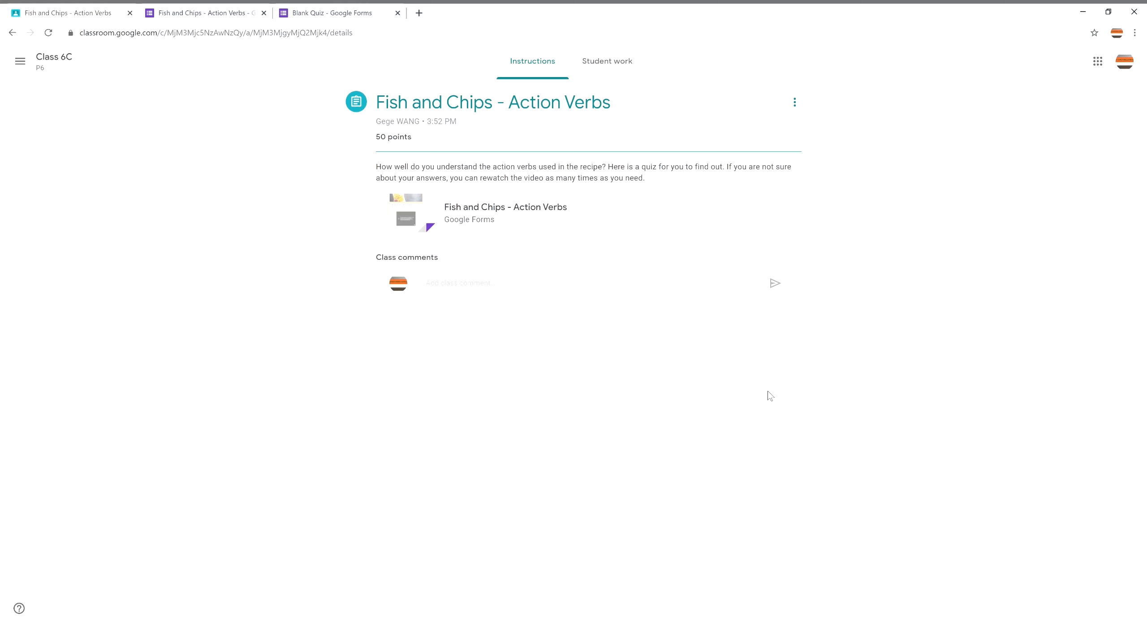
pyautogui.click(12, 34)
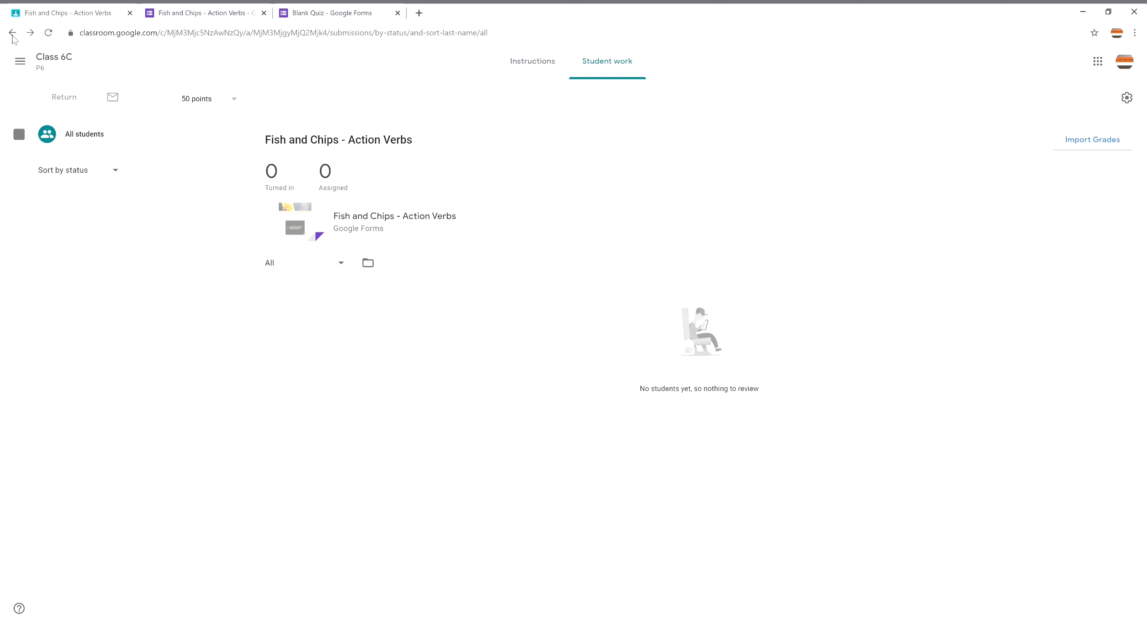
pyautogui.click(12, 34)
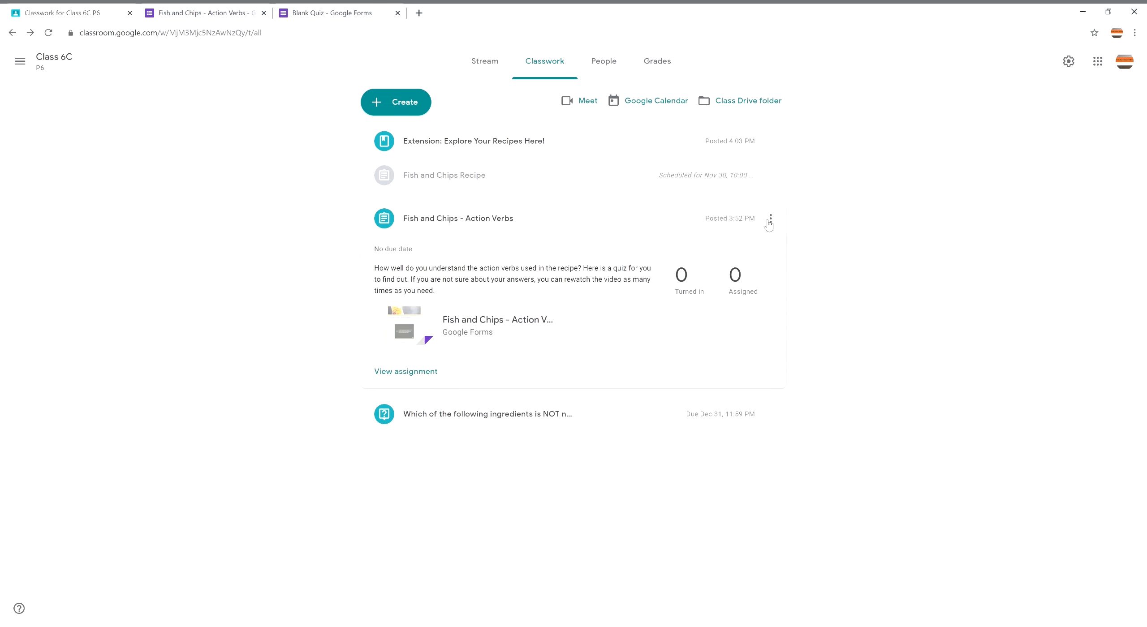
pyautogui.click(772, 219)
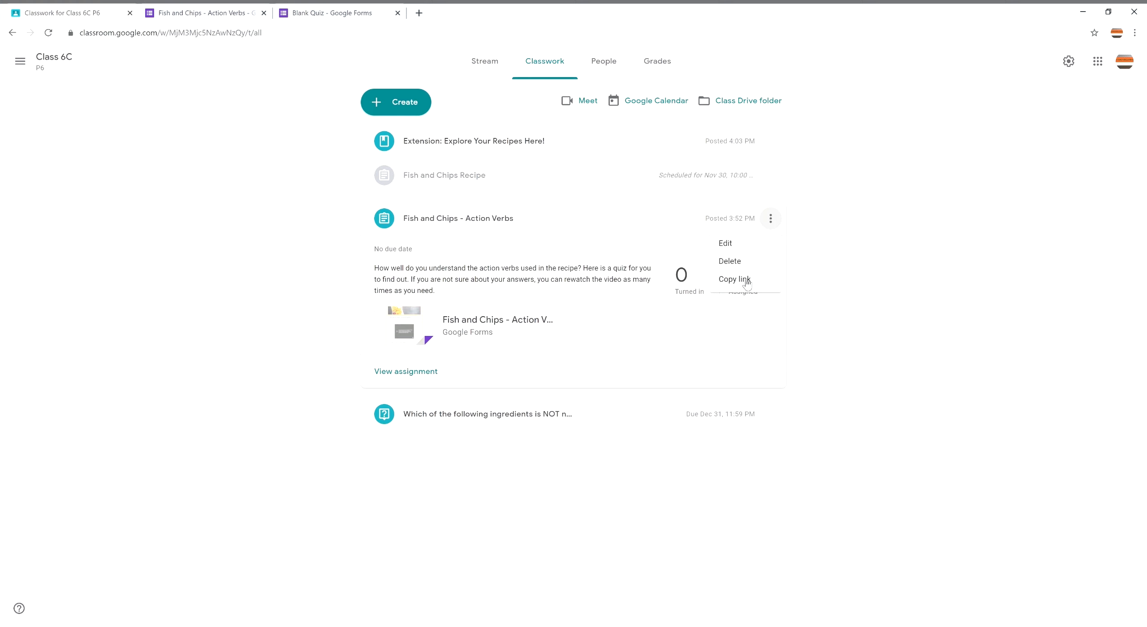
pyautogui.click(877, 272)
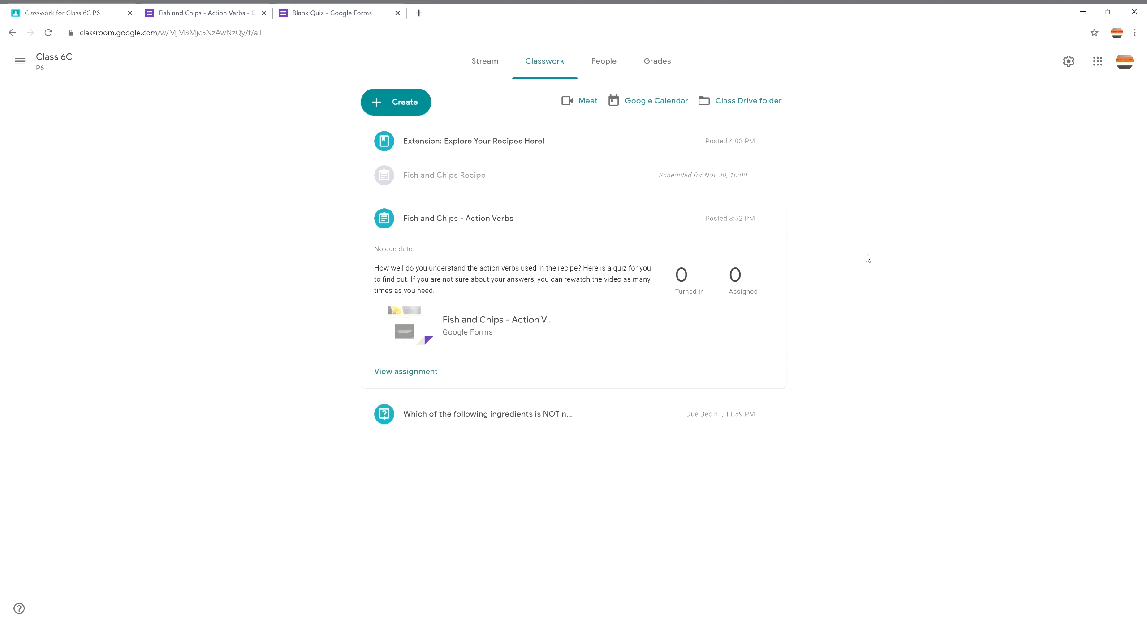
# Create a classwork topic named "FOOD".
pyautogui.click(405, 103)
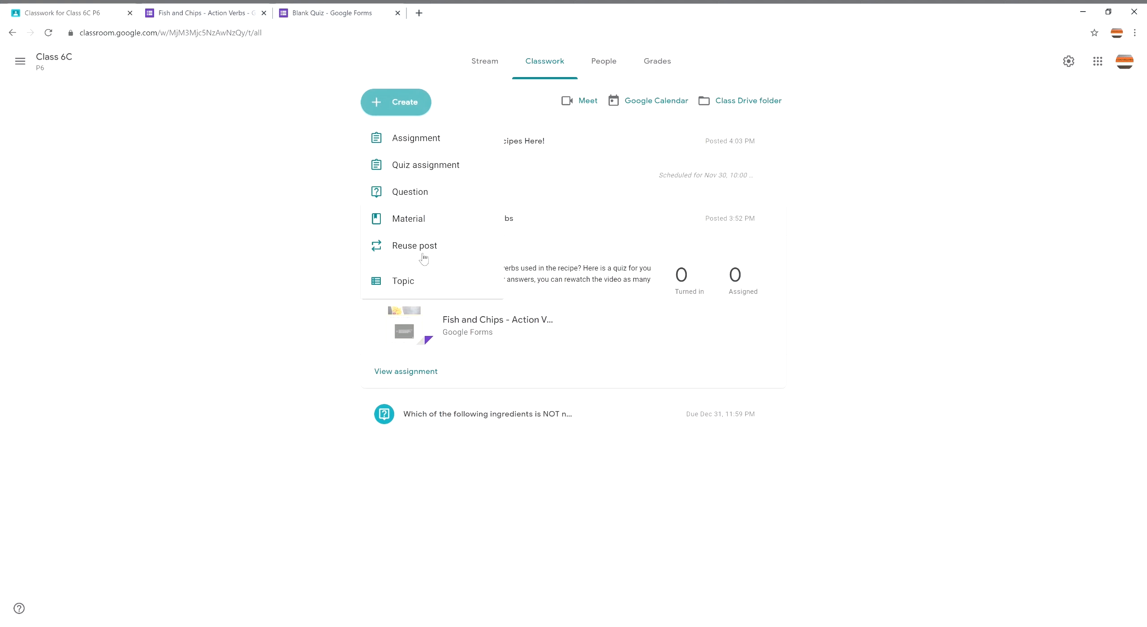
pyautogui.click(415, 287)
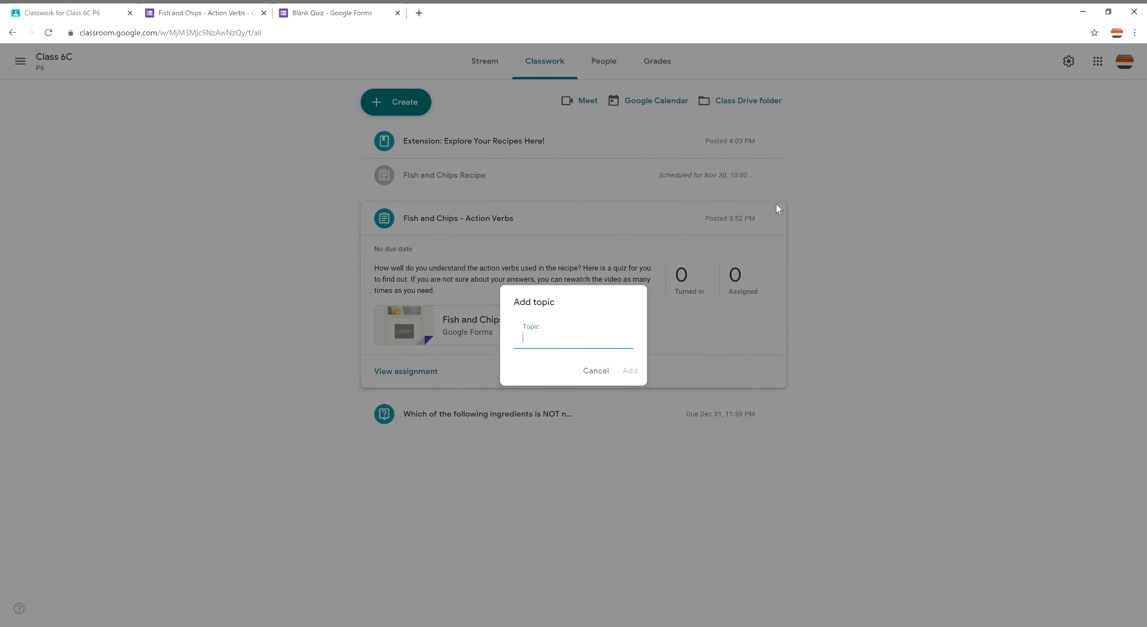
pyautogui.write('FOOD')
pyautogui.click(631, 371)
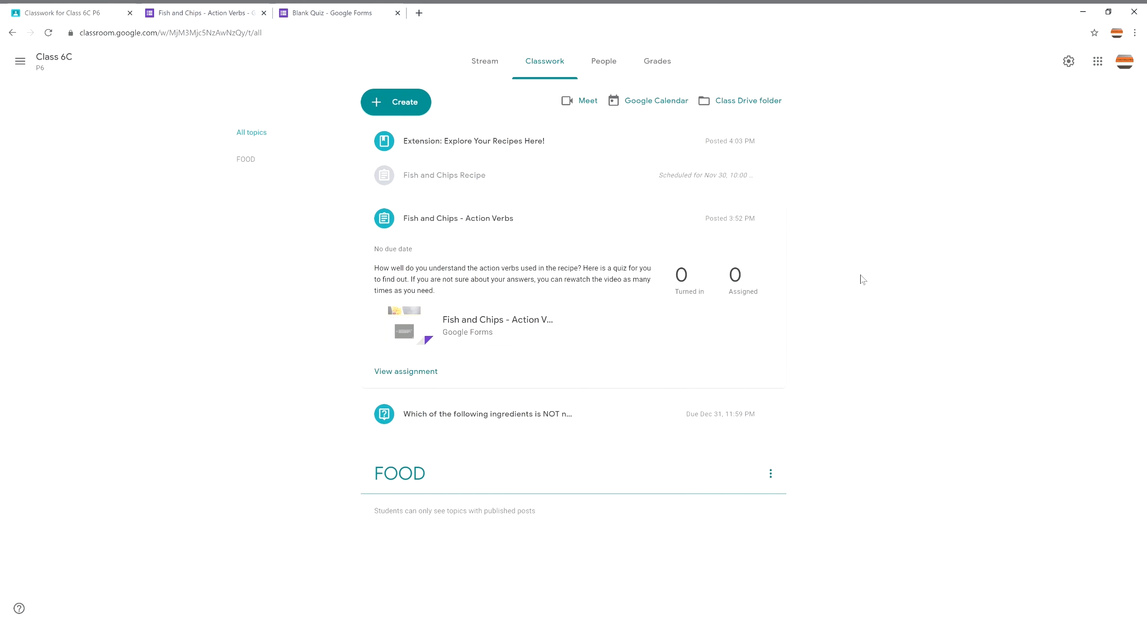
# Move all four posts into the FOOD topic, ordered as ingredients question, Action Verbs quiz, Fish and Chips Recipe, and Extension material.
pyautogui.moveTo(515, 410); pyautogui.dragTo(460, 319)
pyautogui.moveTo(517, 222); pyautogui.dragTo(531, 306)
pyautogui.moveTo(516, 140); pyautogui.dragTo(574, 323)
pyautogui.scroll(-1, 953, 274)
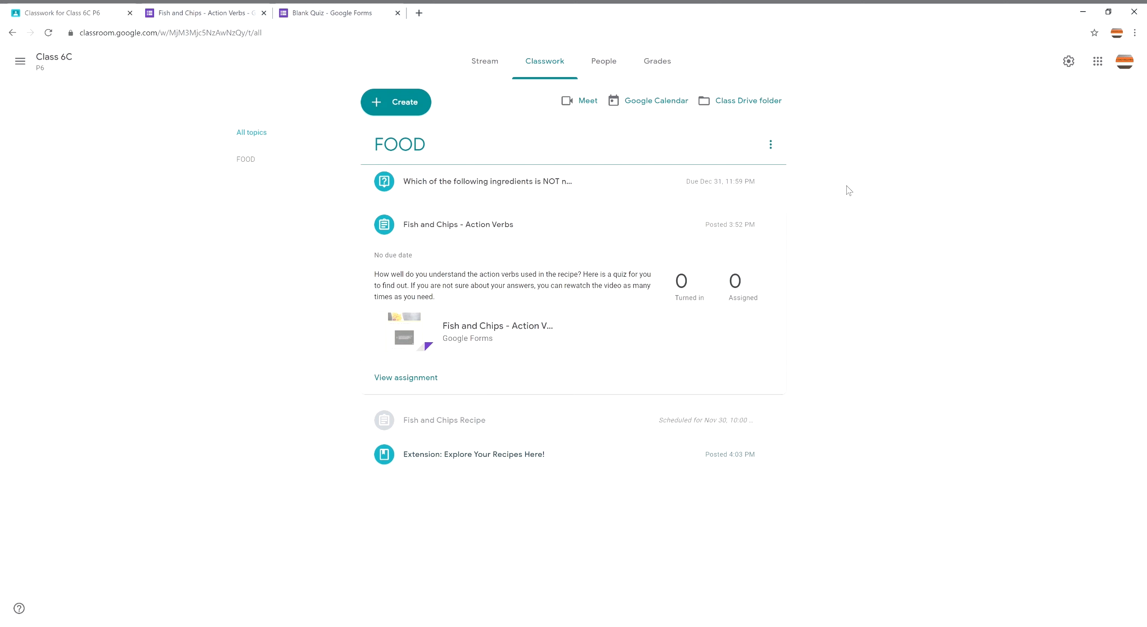
pyautogui.click(772, 142)
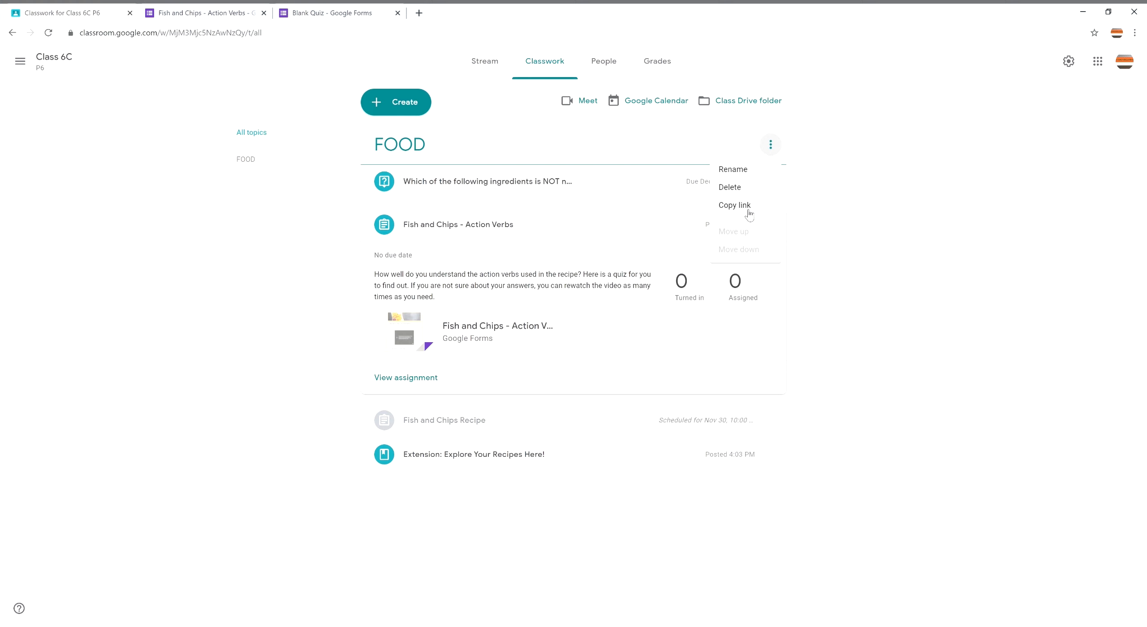
pyautogui.click(897, 194)
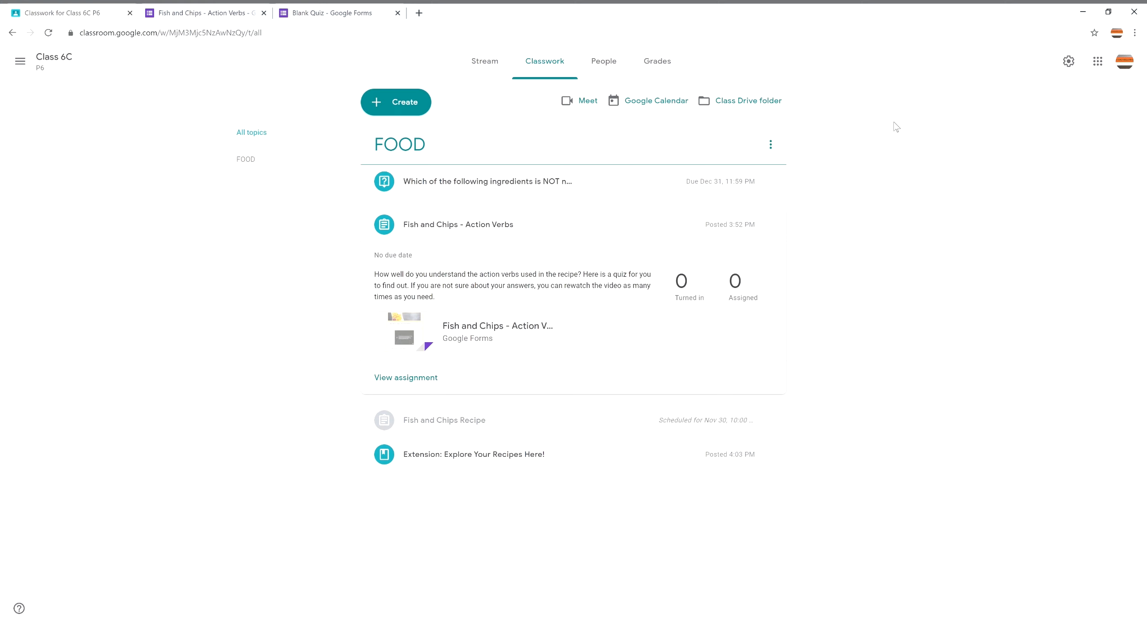
# Copy the student invite link for Class 6C without inviting anyone by name or email.
pyautogui.click(615, 67)
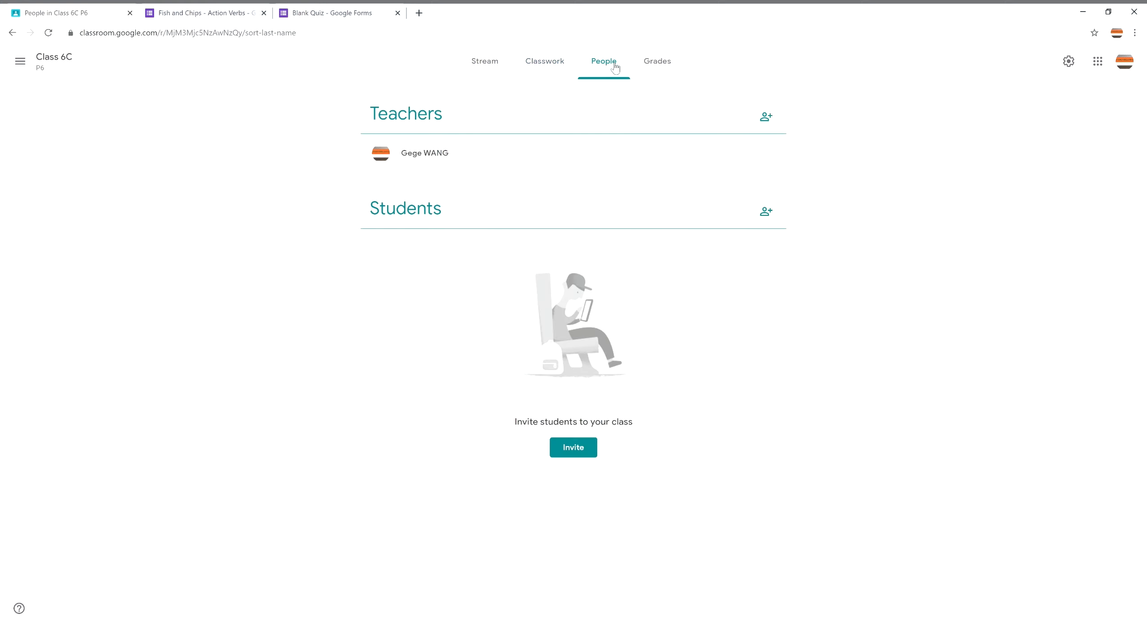
pyautogui.click(572, 449)
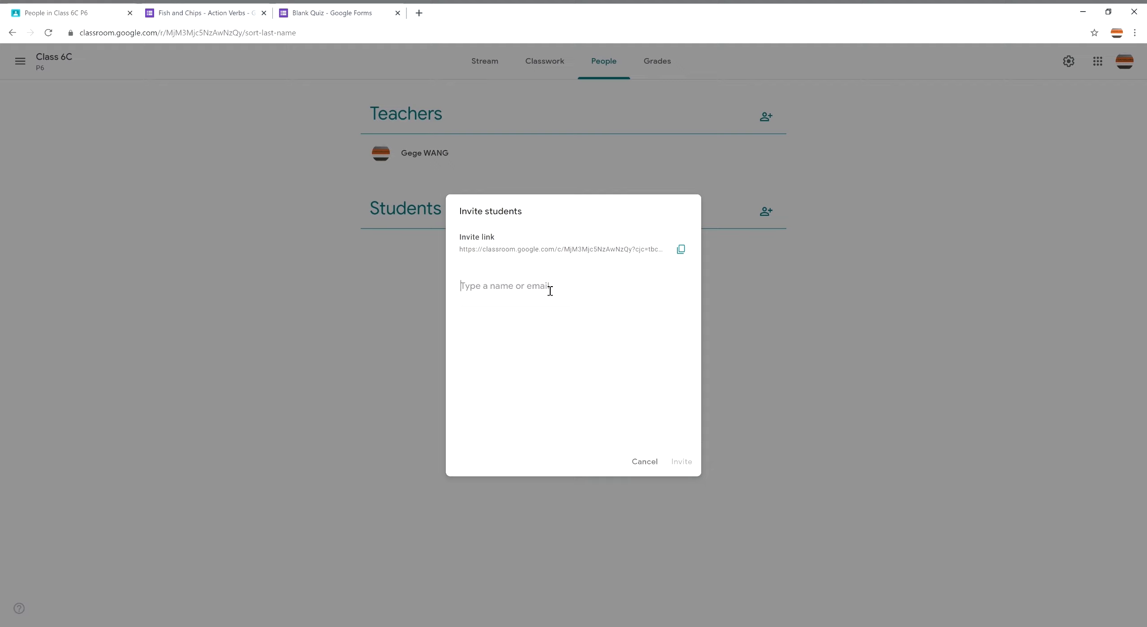
pyautogui.click(681, 249)
pyautogui.click(644, 462)
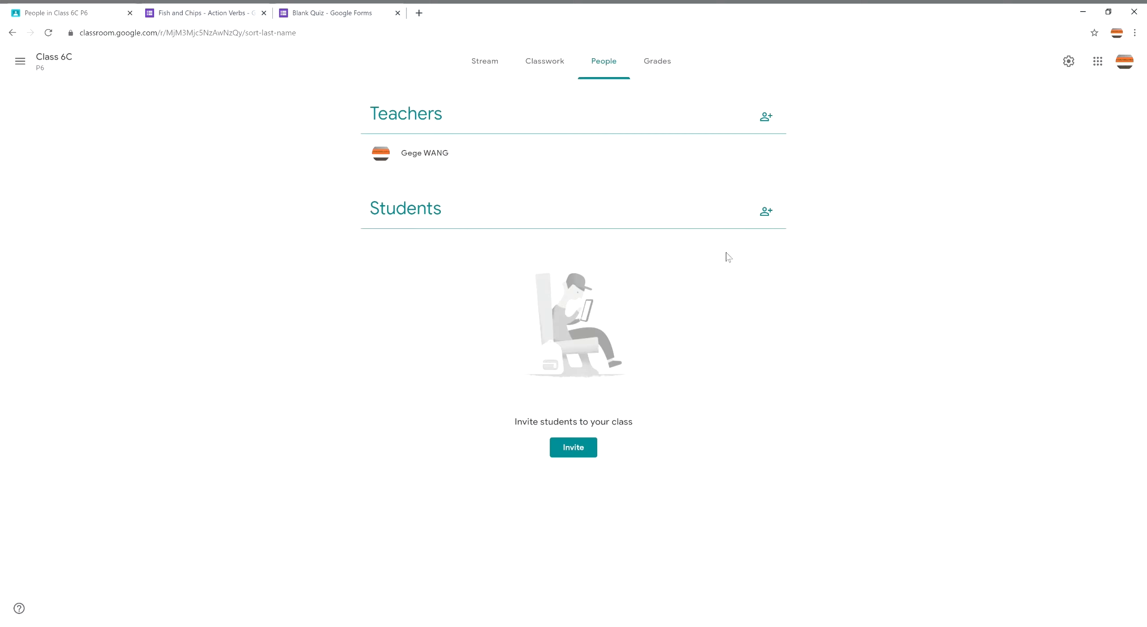
# Invite a co-teacher to Class 6C by looking up their name.
pyautogui.click(768, 118)
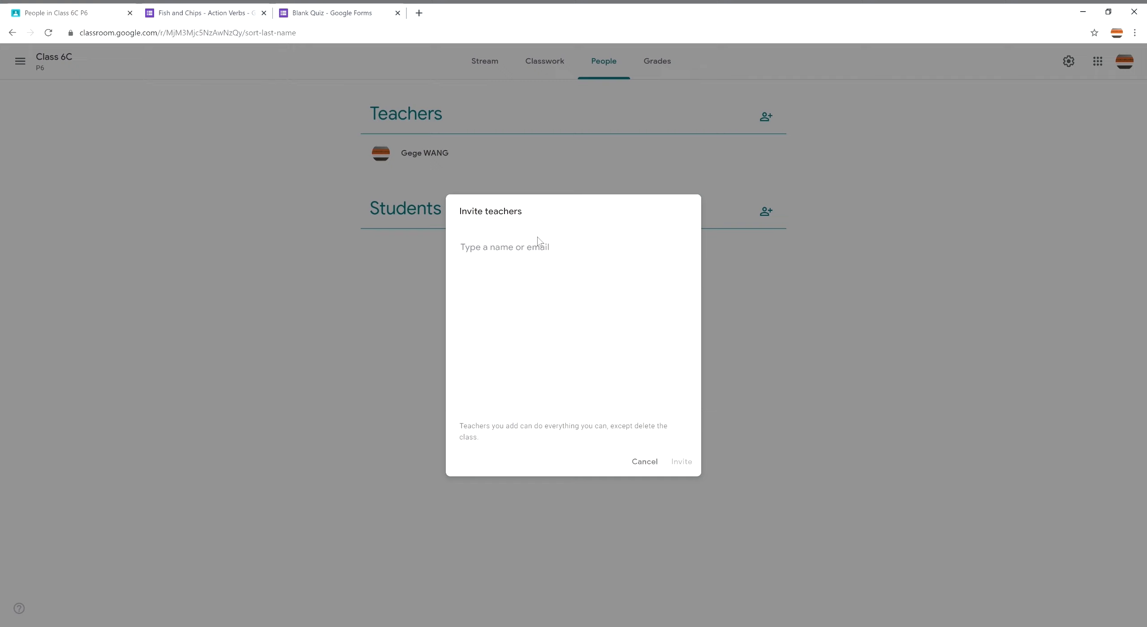
pyautogui.write('t')
pyautogui.click(561, 306)
pyautogui.click(685, 466)
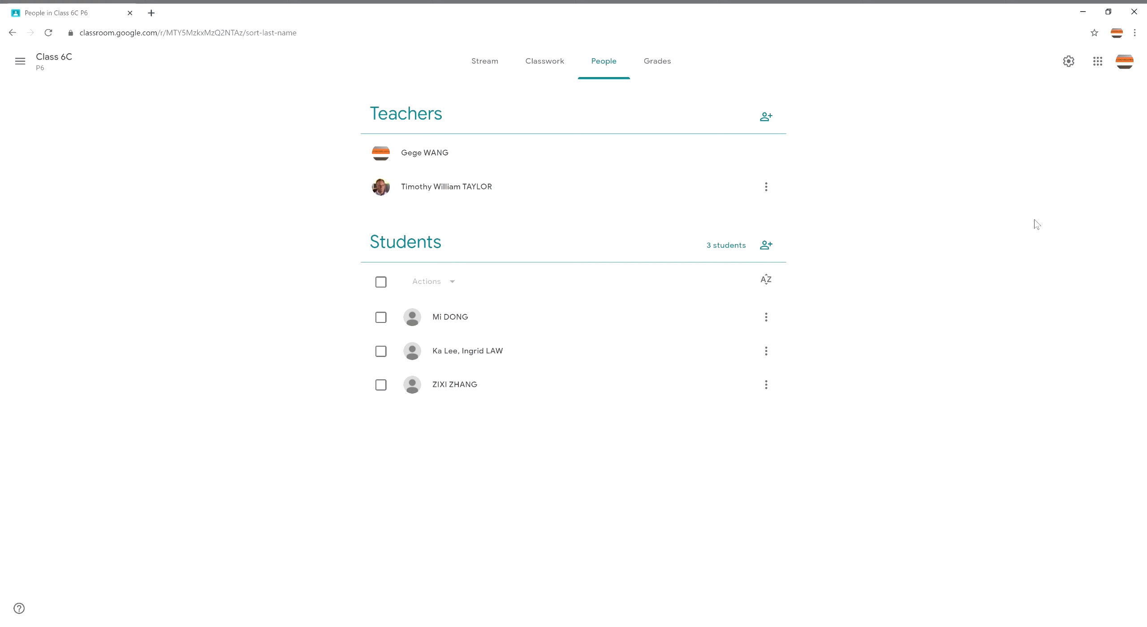
# Open the ingredients question from the Class 6C gradebook and view which students answered White Sugar.
pyautogui.click(667, 65)
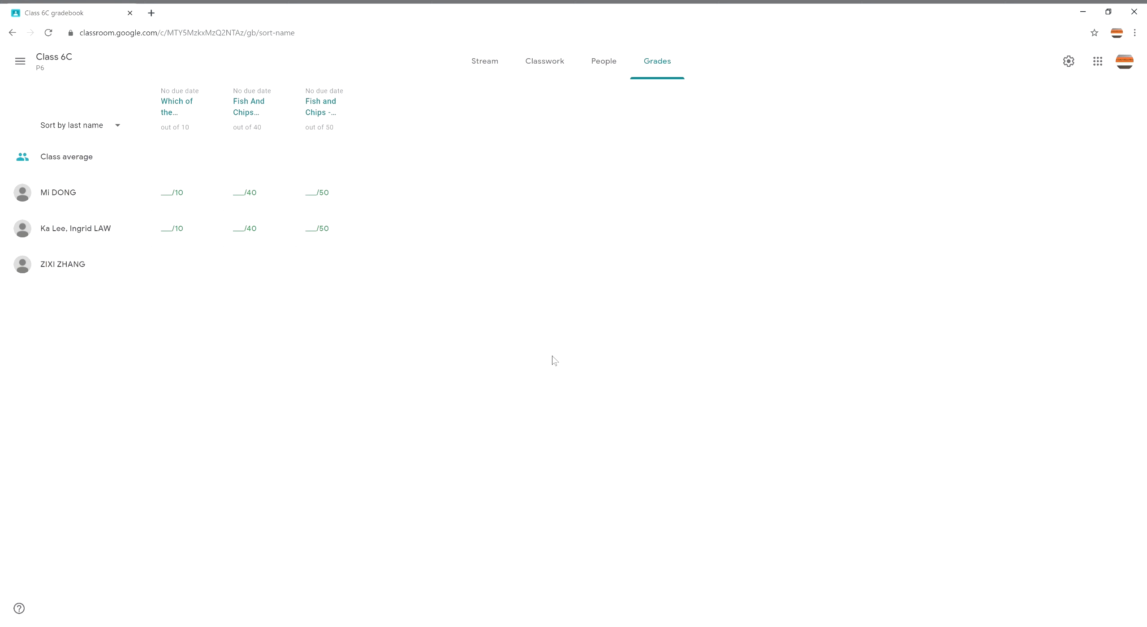
pyautogui.click(181, 111)
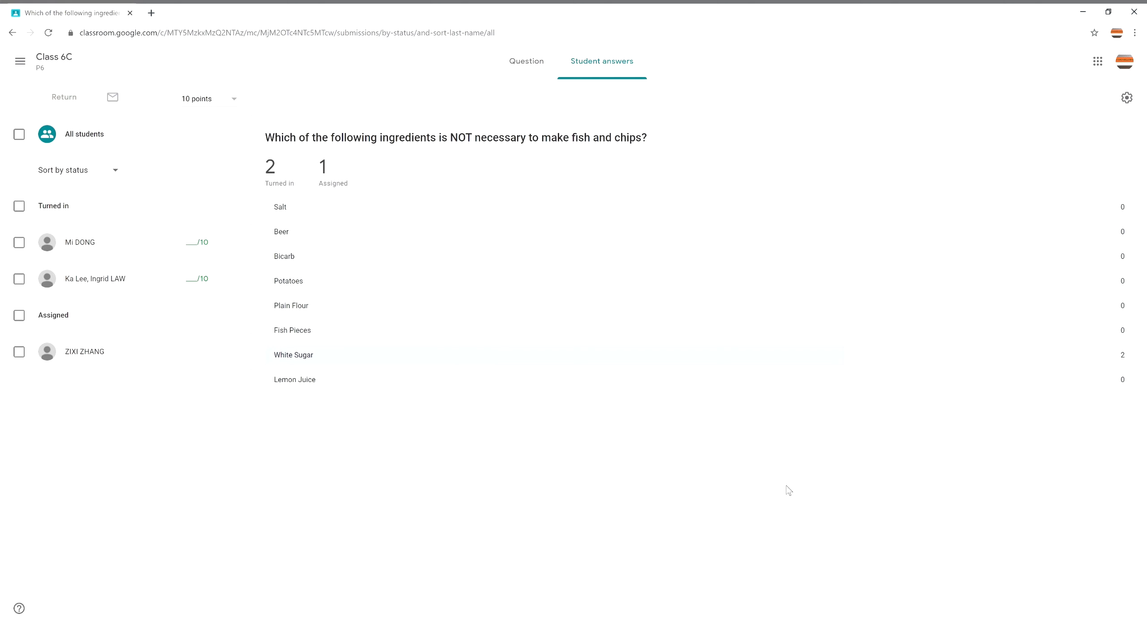
pyautogui.click(322, 357)
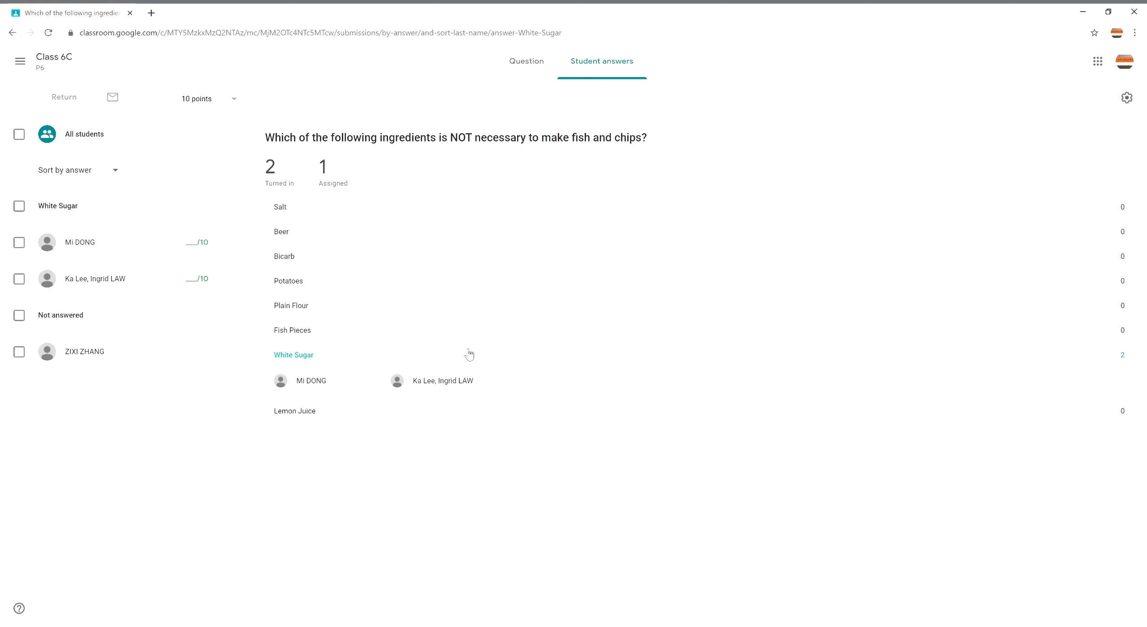
# Open the first student's answer to the ingredients question and grade it 10 out of 10.
pyautogui.click(99, 248)
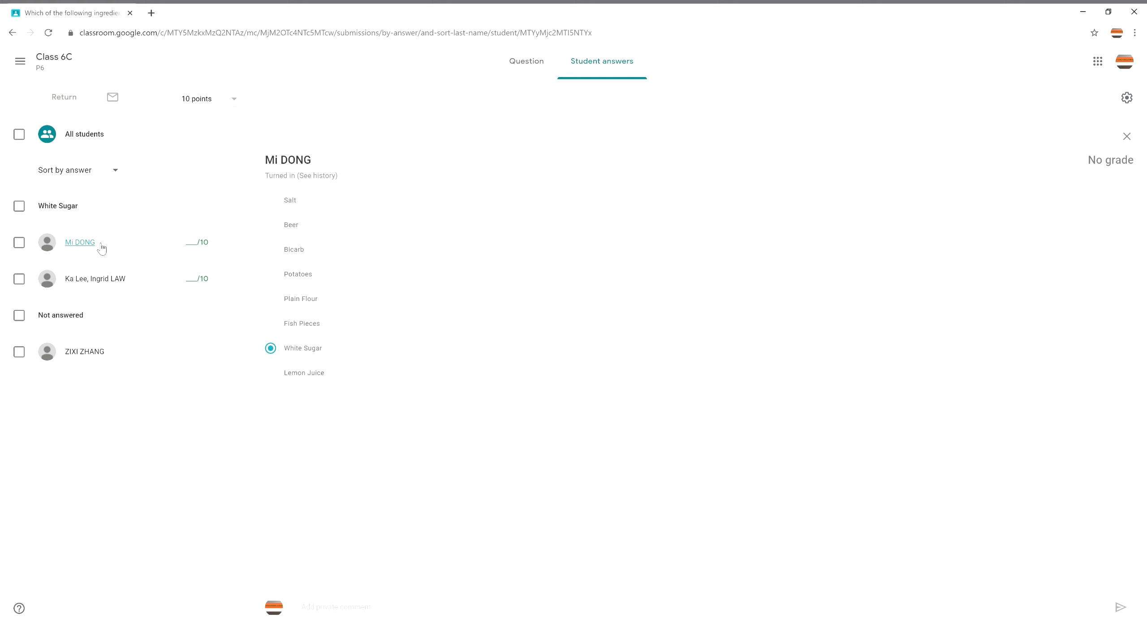
pyautogui.click(197, 250)
pyautogui.write('10')
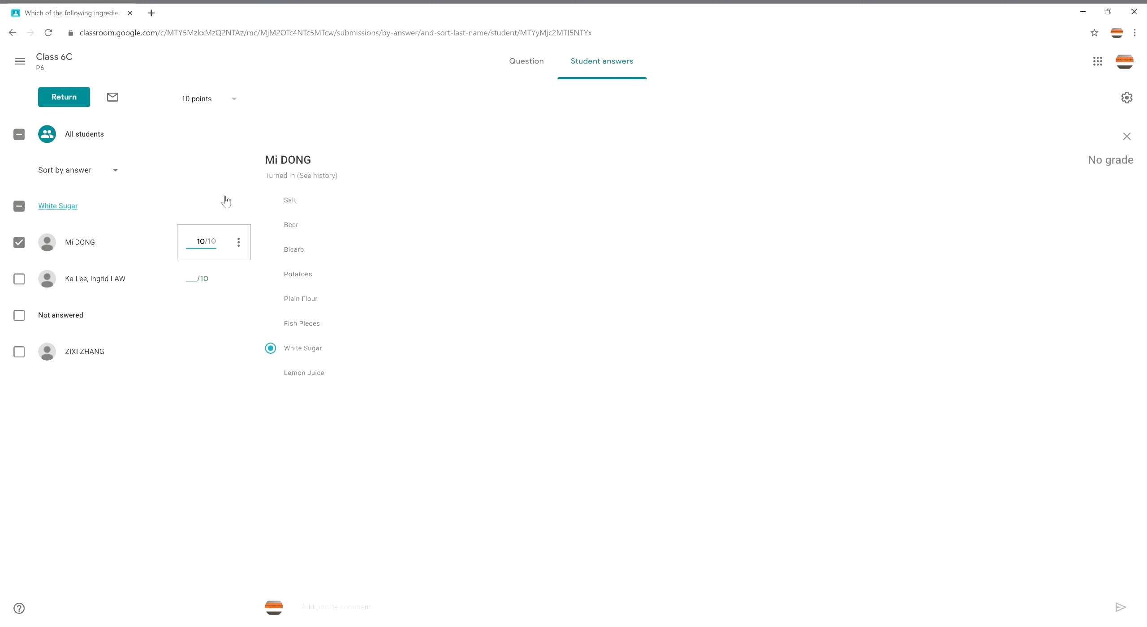
pyautogui.click(241, 246)
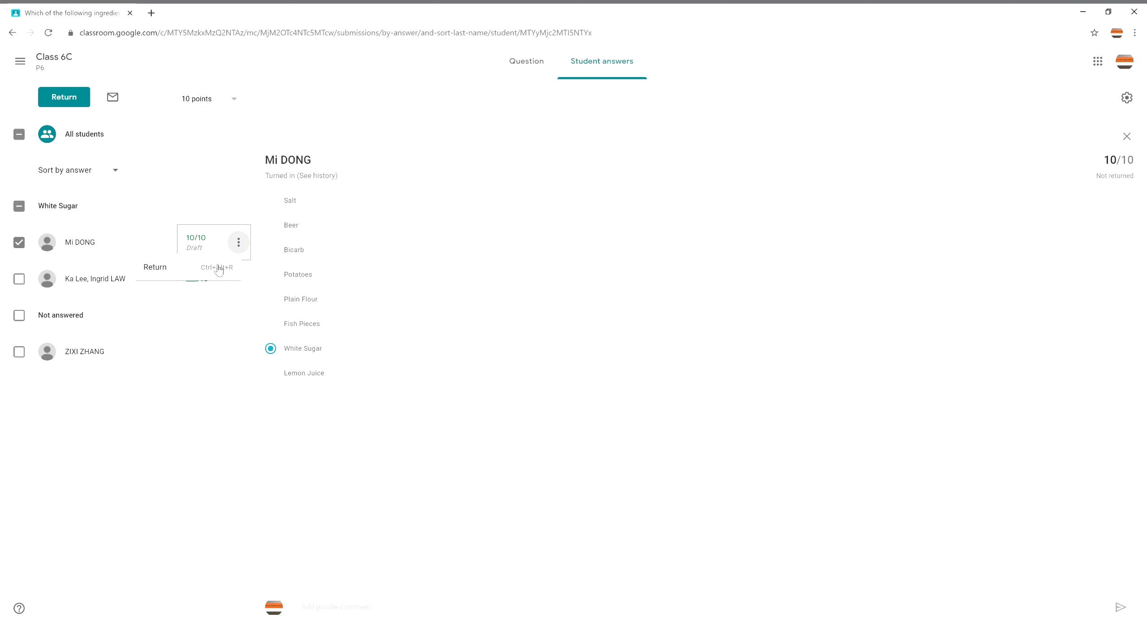
# Post the private comment "Nice!" on the first student's answer.
pyautogui.click(344, 614)
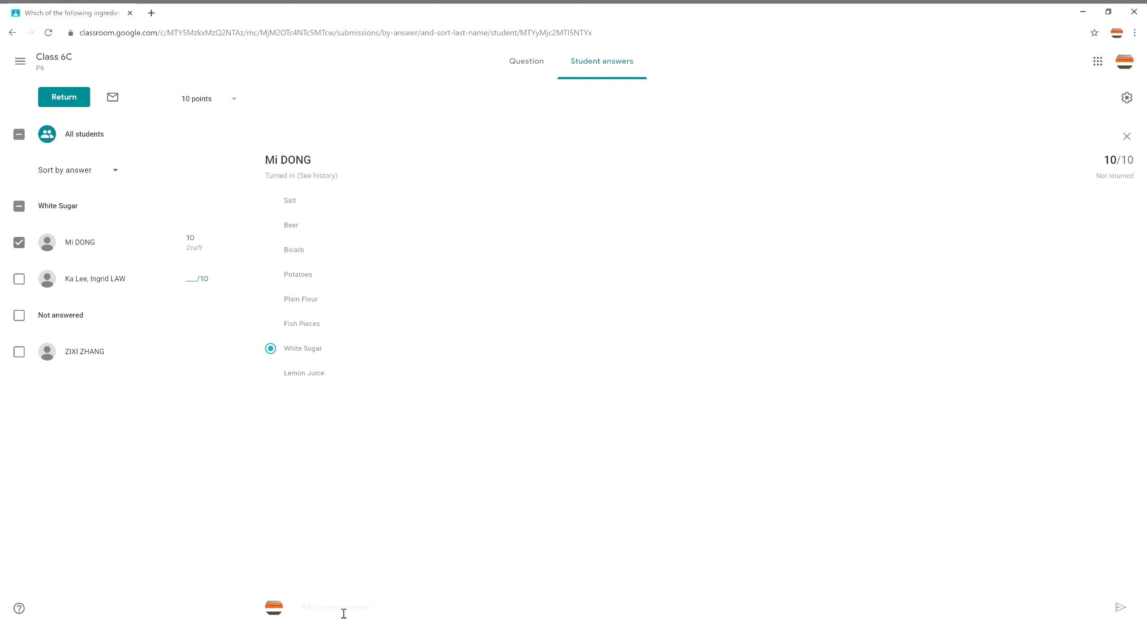
pyautogui.click(344, 614)
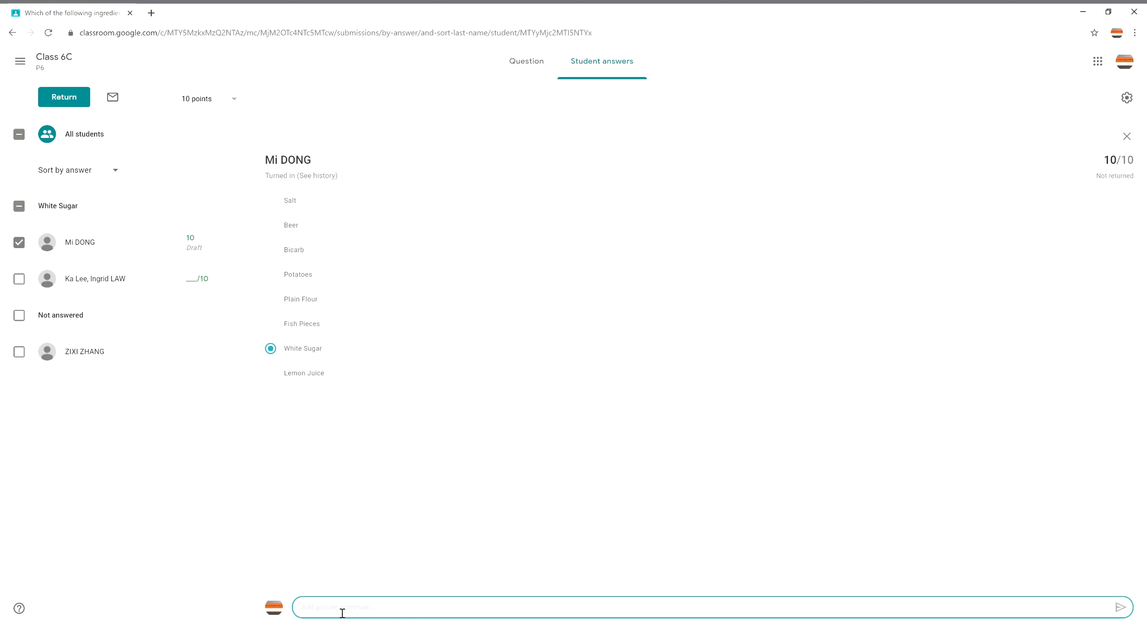
pyautogui.write('Nice!')
pyautogui.click(1121, 609)
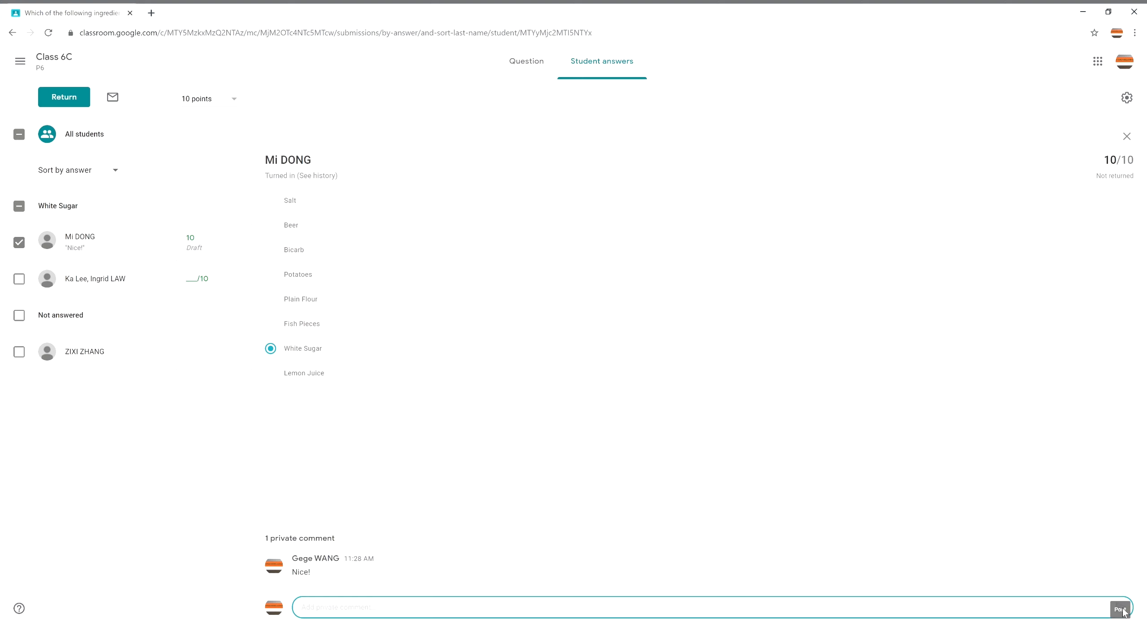
# Open an email draft to the graded student and another to all students, and go back to the student answers.
pyautogui.click(113, 98)
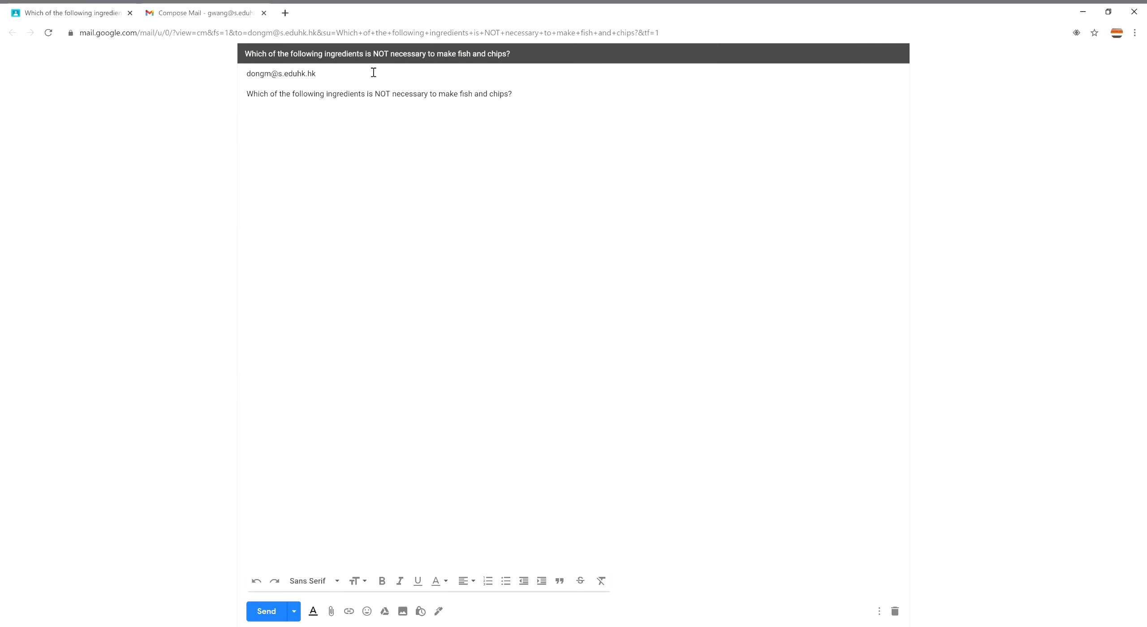
pyautogui.click(108, 7)
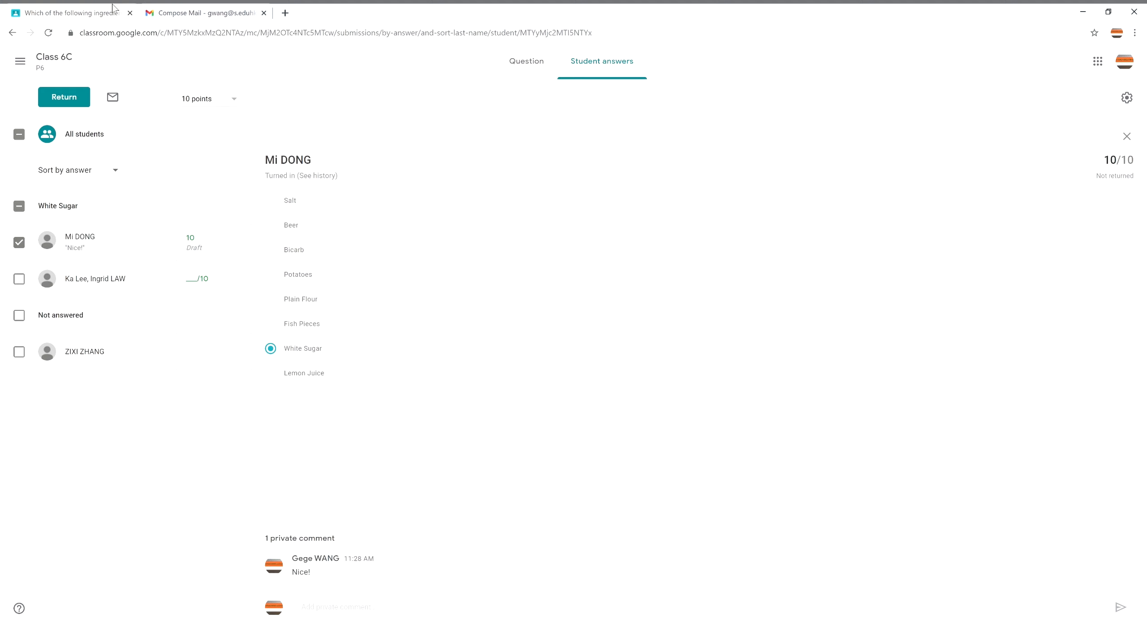
pyautogui.click(22, 136)
pyautogui.click(111, 99)
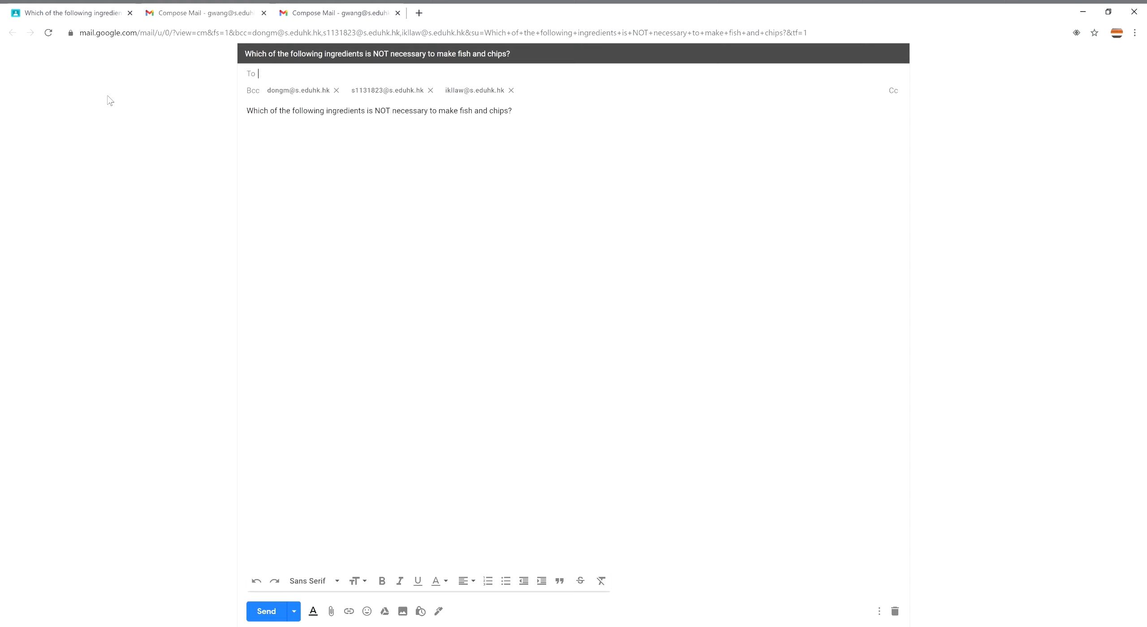
pyautogui.click(73, 9)
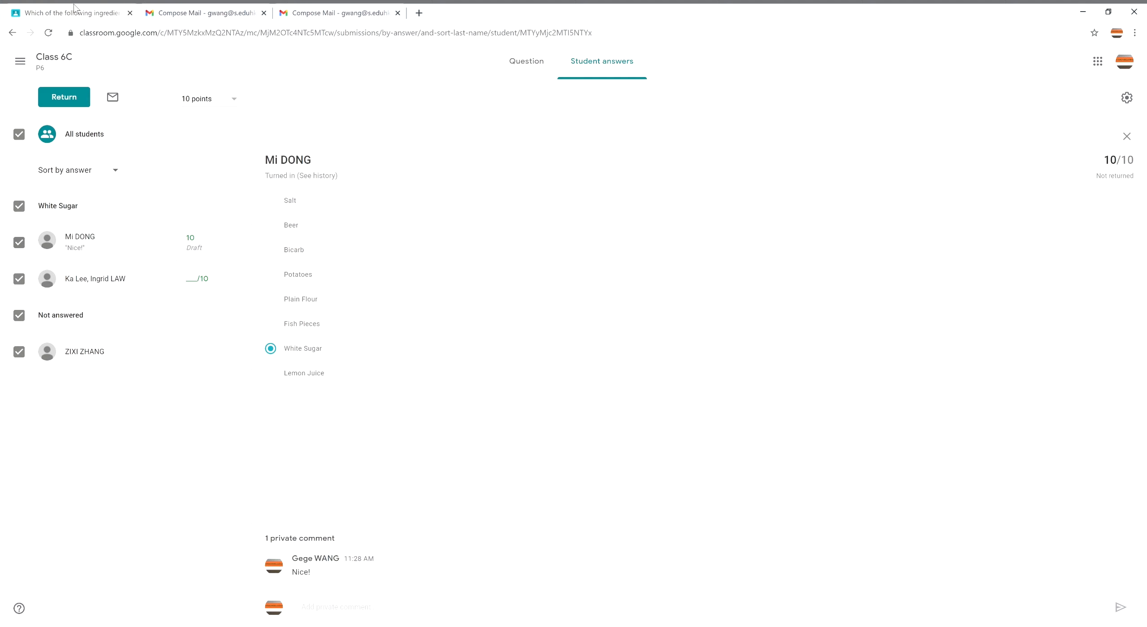
# Sort the student answers by status and return to the class gradebook.
pyautogui.click(108, 174)
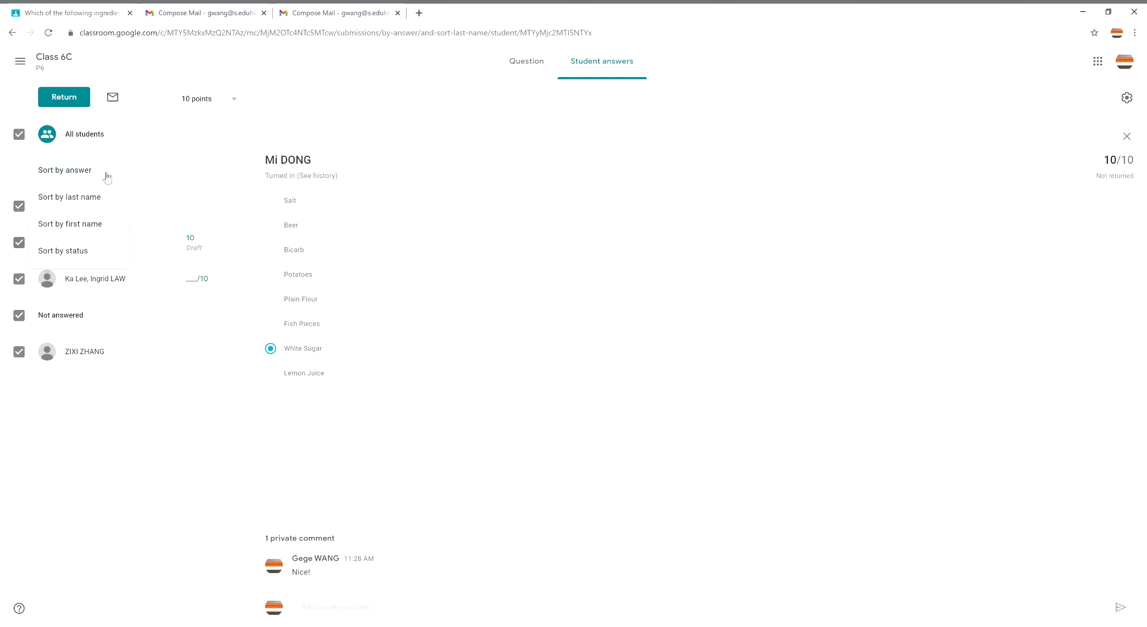
pyautogui.click(102, 255)
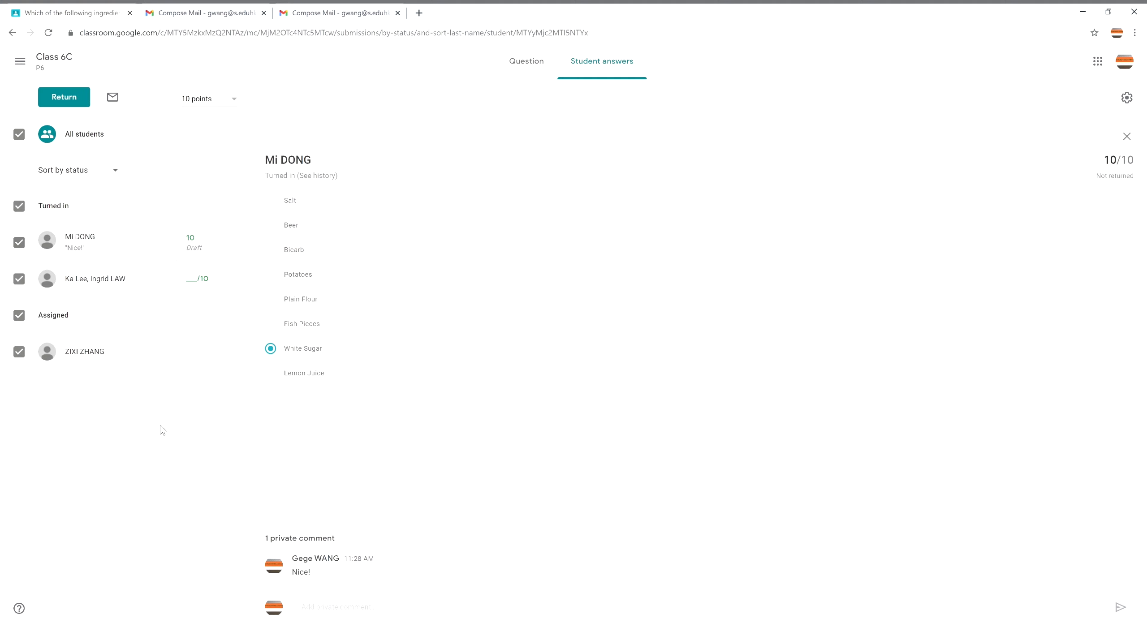
pyautogui.hotkey('alt', 'Left')
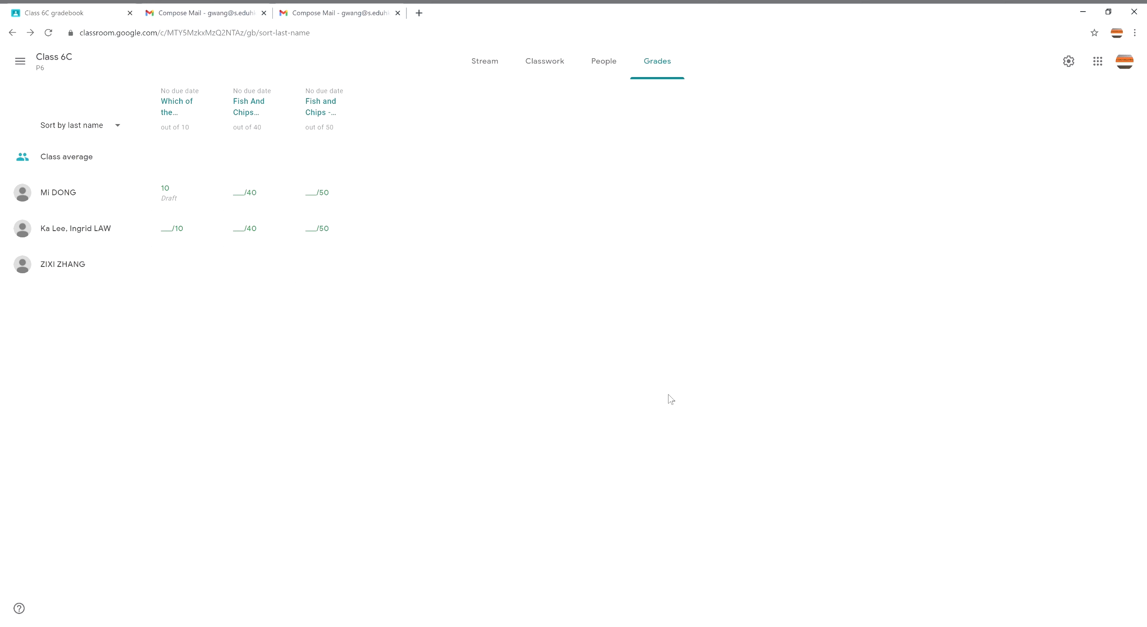
# Open the "Fish and Chips - Action Verbs" submissions from the gradebook and view the attached quiz form.
pyautogui.click(323, 110)
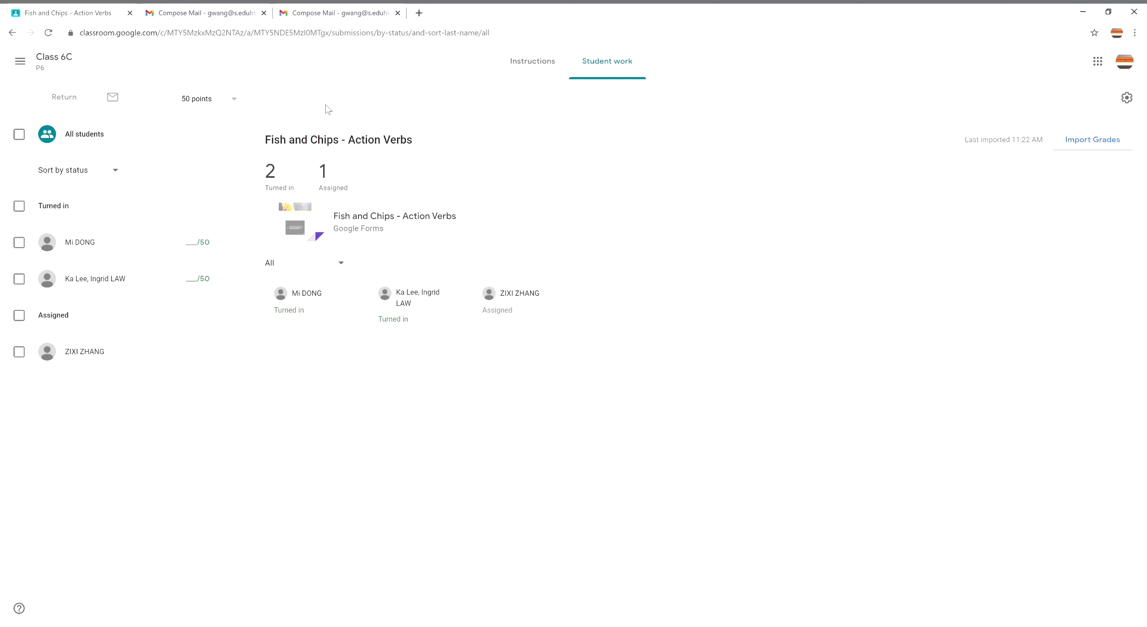
pyautogui.click(393, 217)
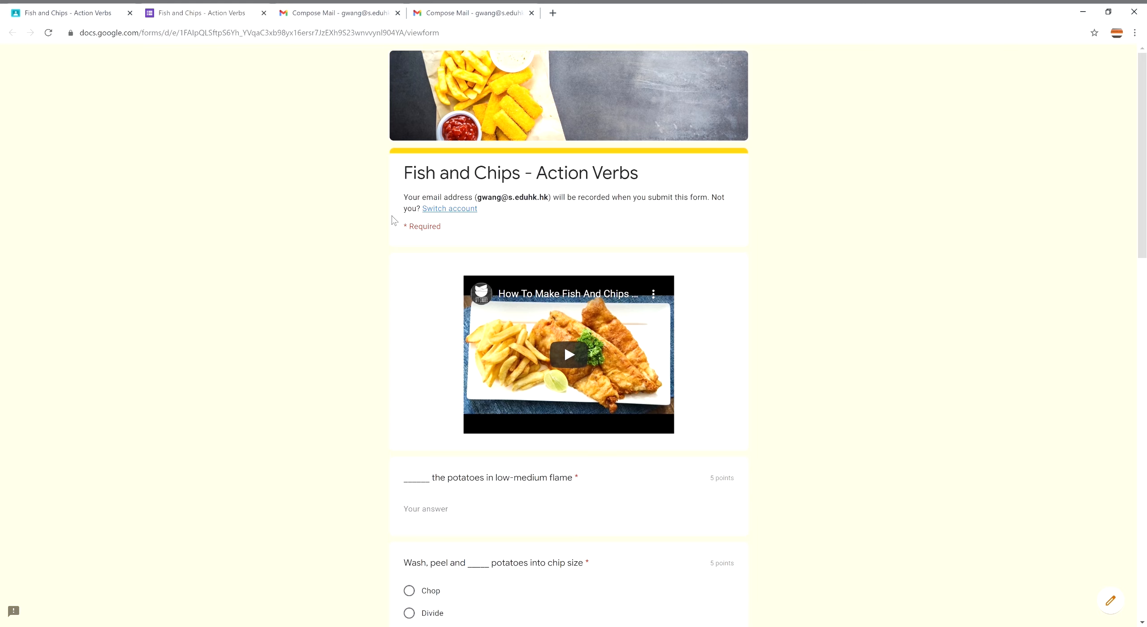
# Open the quiz form for editing and view the summary of its responses.
pyautogui.click(1110, 601)
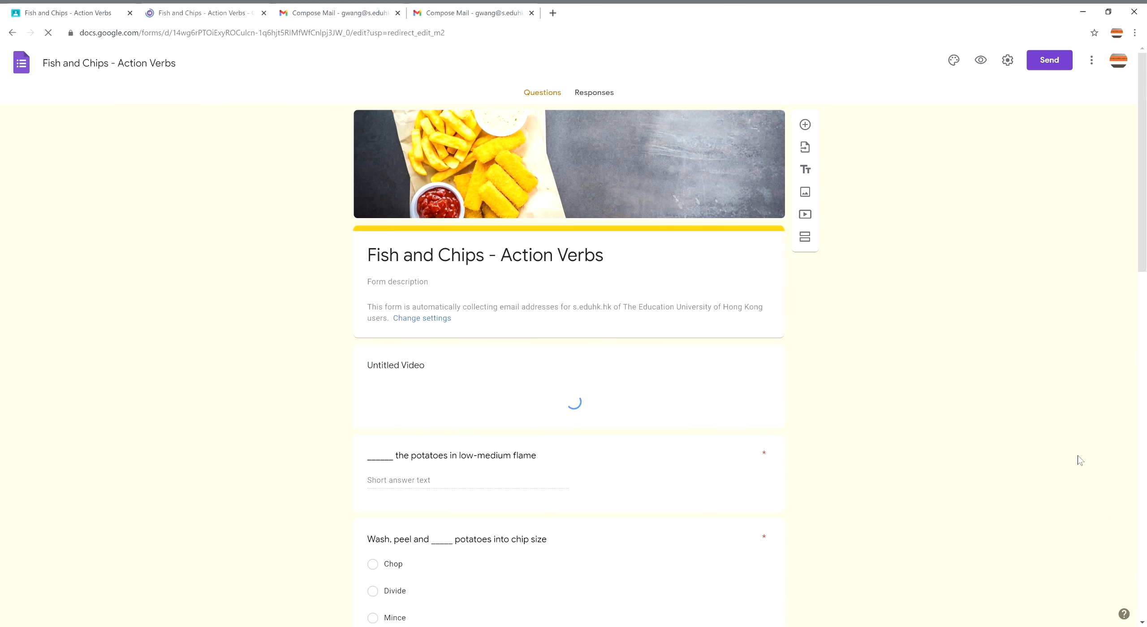
pyautogui.click(597, 103)
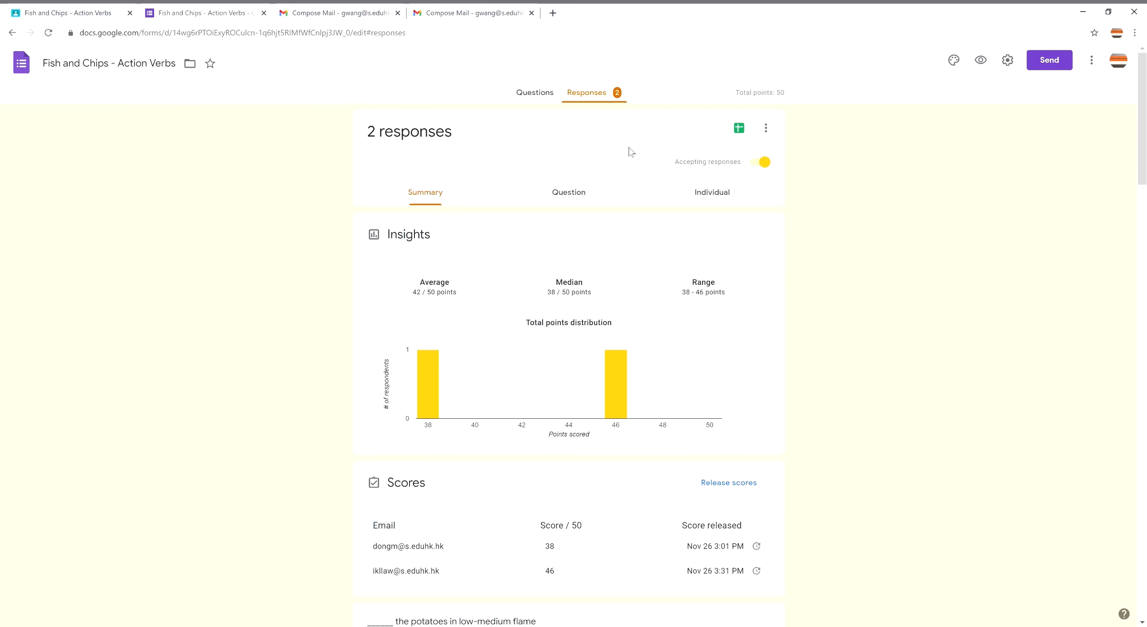
# Return to the "Fish and Chips - Action Verbs" student work and import the grades from the quiz form.
pyautogui.click(61, 9)
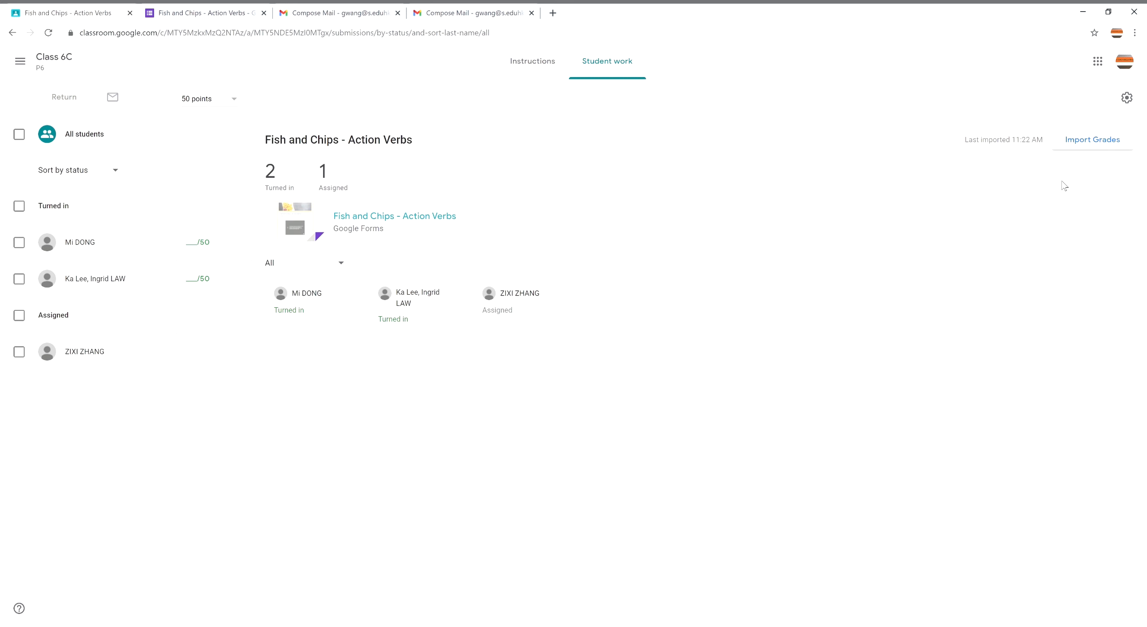
pyautogui.click(1081, 146)
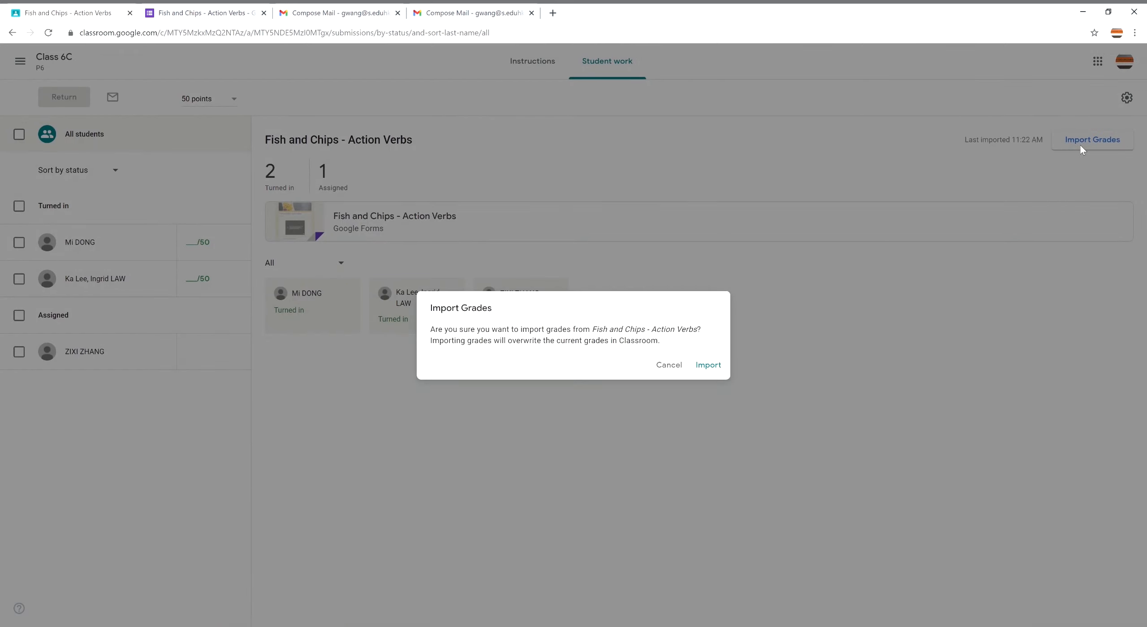
pyautogui.click(708, 366)
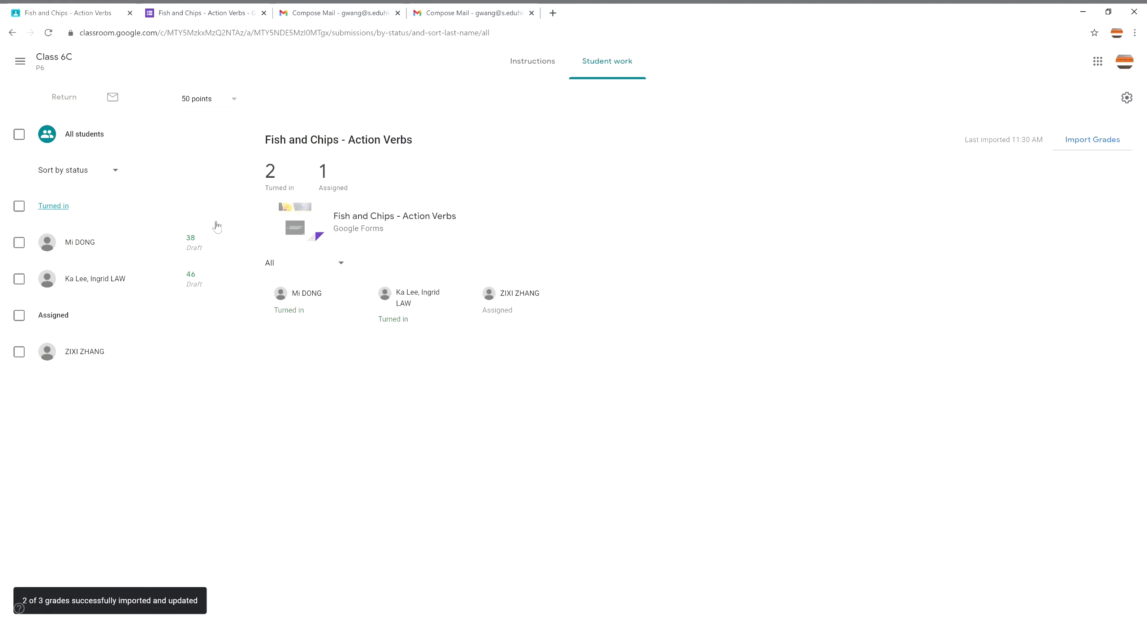
# Set the first student's draft grade to 39 out of 50 and view the options for that grade.
pyautogui.click(201, 244)
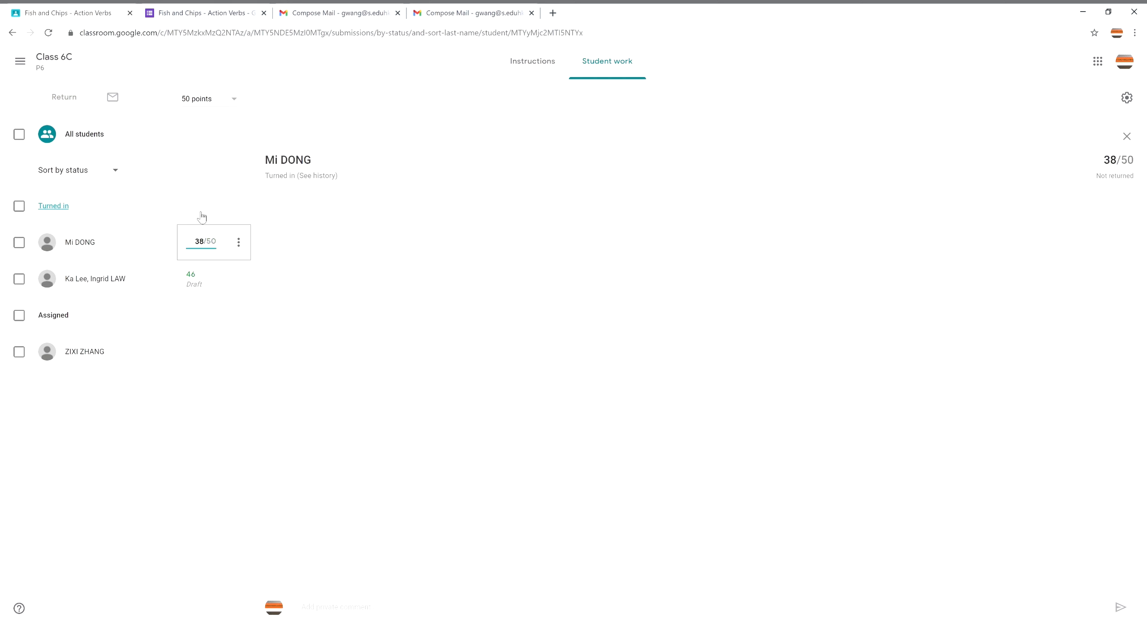
pyautogui.press('BackSpace')
pyautogui.click(392, 322)
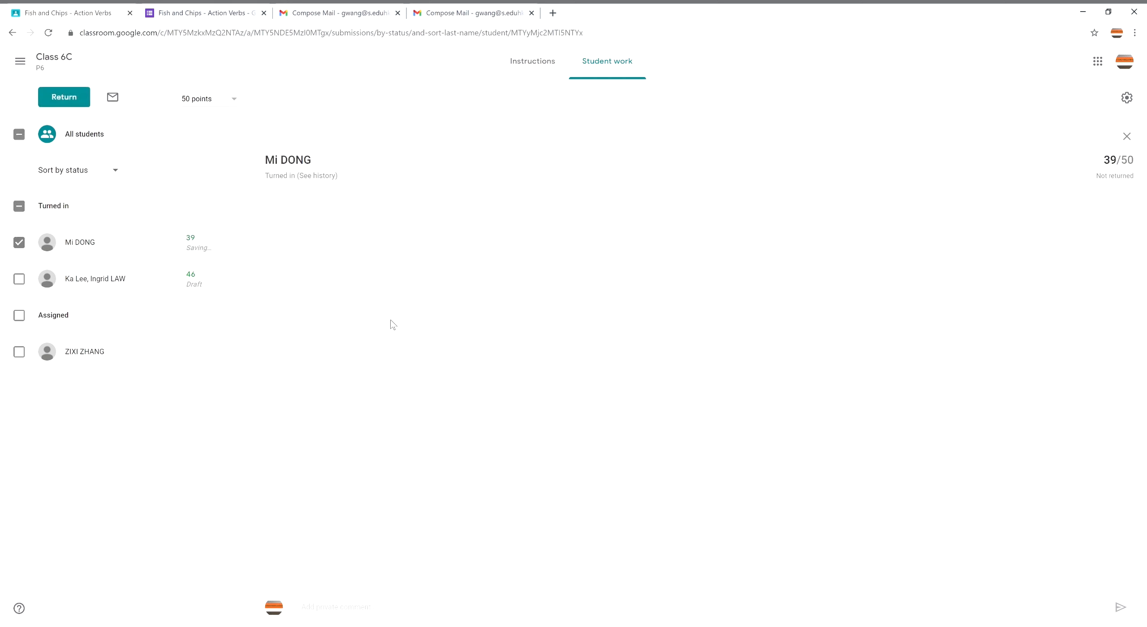
pyautogui.click(239, 242)
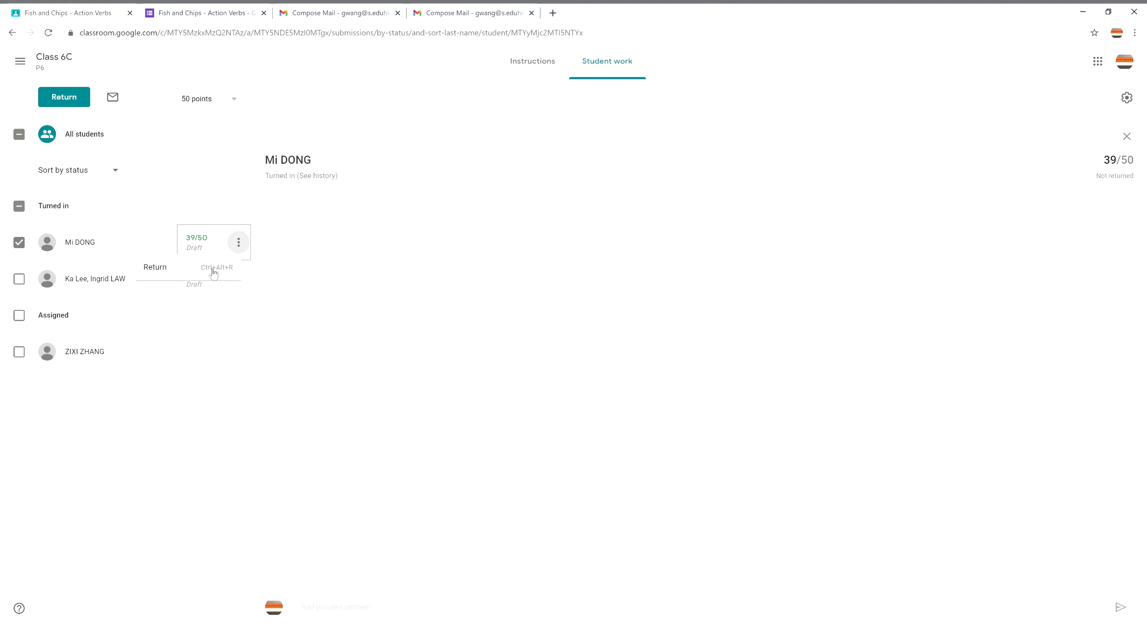
# Post the private comment "Great!" on the first student's quiz submission.
pyautogui.click(338, 611)
pyautogui.click(338, 612)
pyautogui.write('Great!')
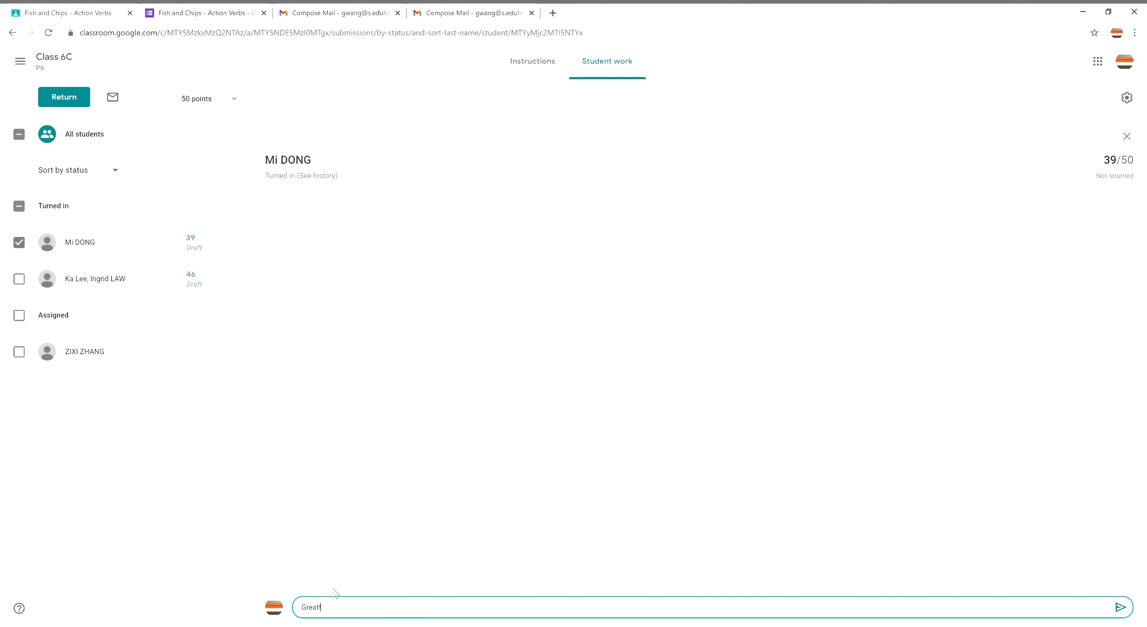
pyautogui.click(1120, 608)
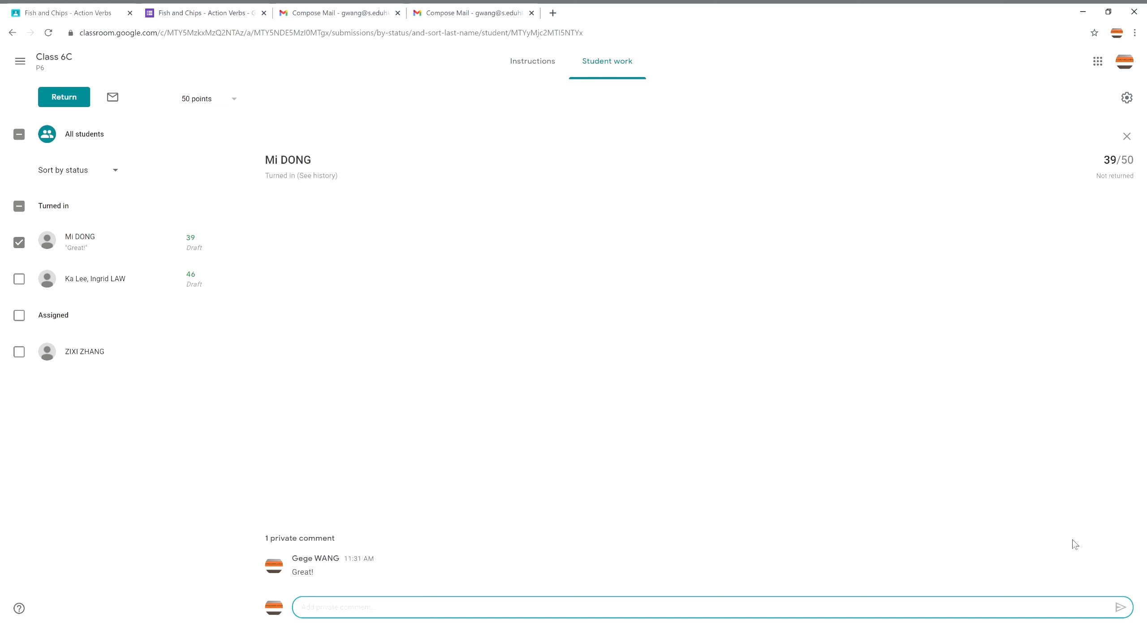
# Open the "Fish And Chips Recipe" submissions from the gradebook and view the first student's presentation.
pyautogui.click(12, 33)
pyautogui.click(268, 102)
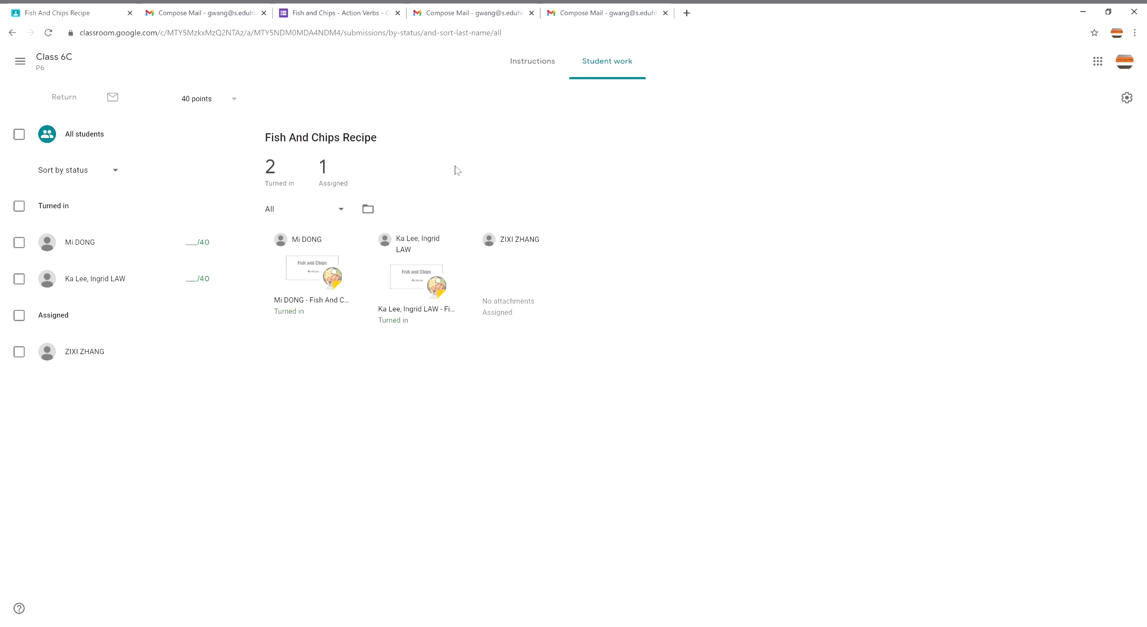
pyautogui.click(296, 275)
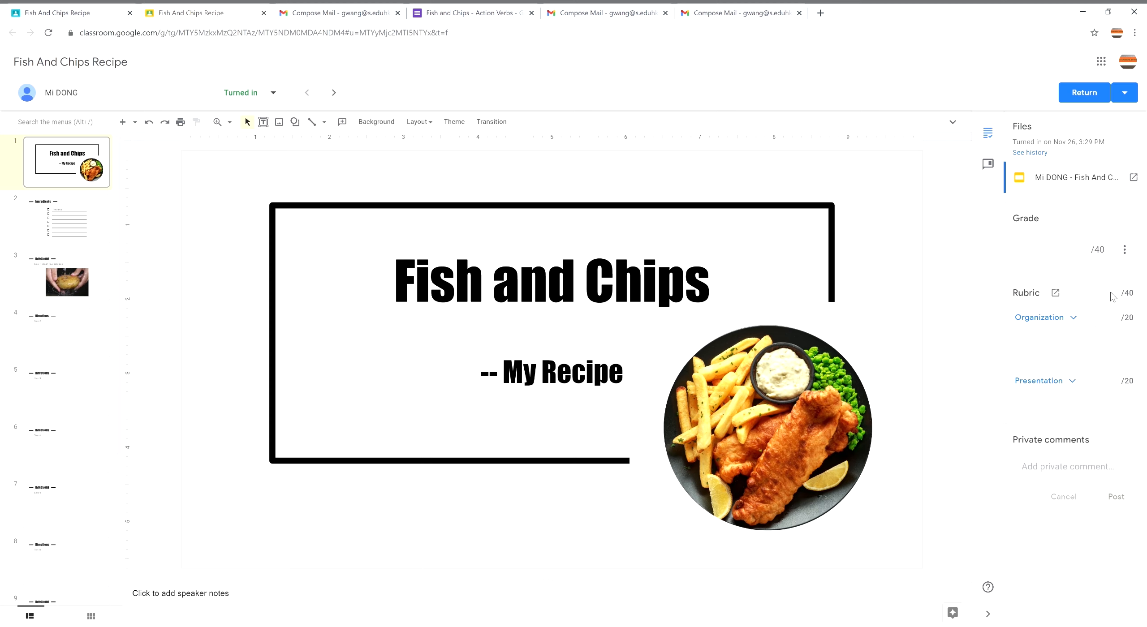
# Score the first student's recipe rubric with 18 for Organization and 15 for Presentation.
pyautogui.click(1119, 318)
pyautogui.write('18')
pyautogui.click(1121, 384)
pyautogui.write('15')
pyautogui.click(1087, 360)
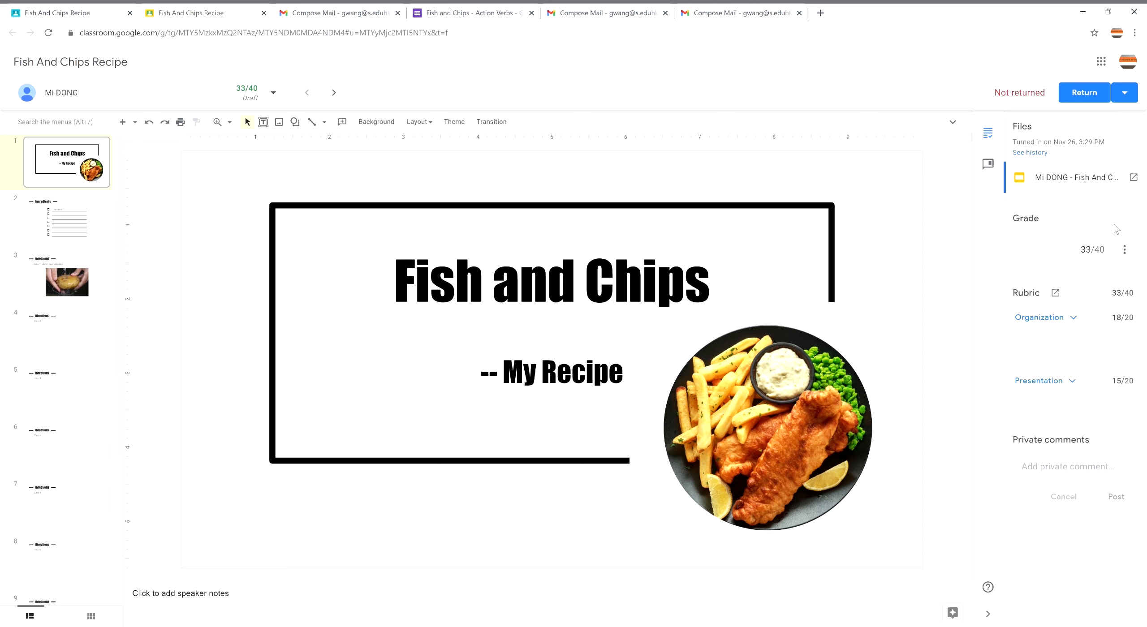
# Post the private comment "Excellent!" on the first student's recipe presentation.
pyautogui.click(1054, 476)
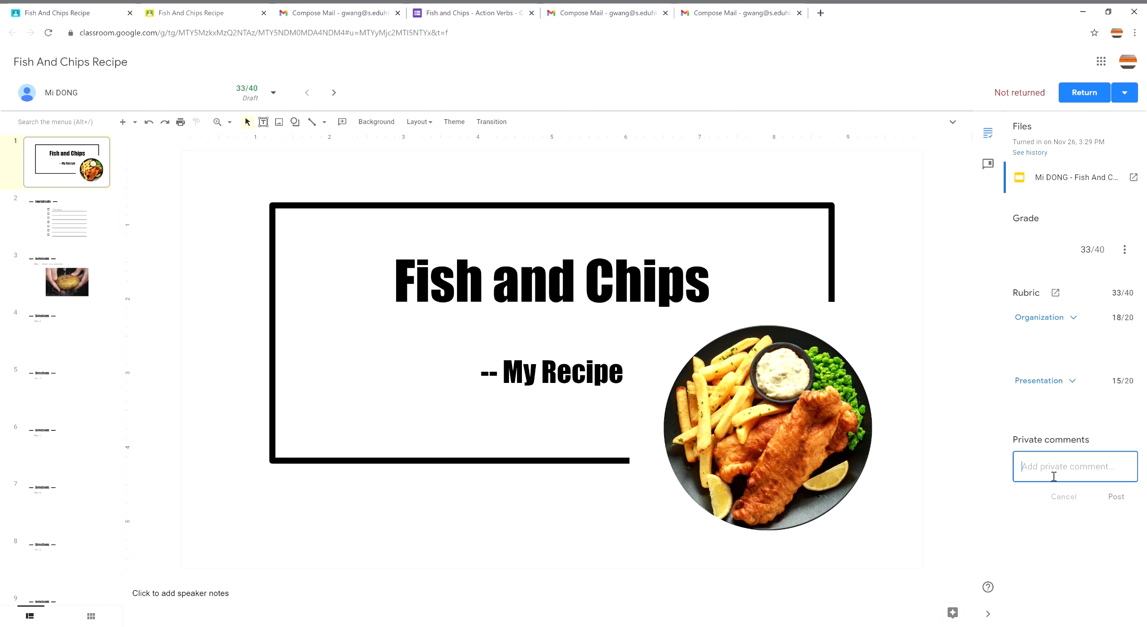
pyautogui.write('Ex')
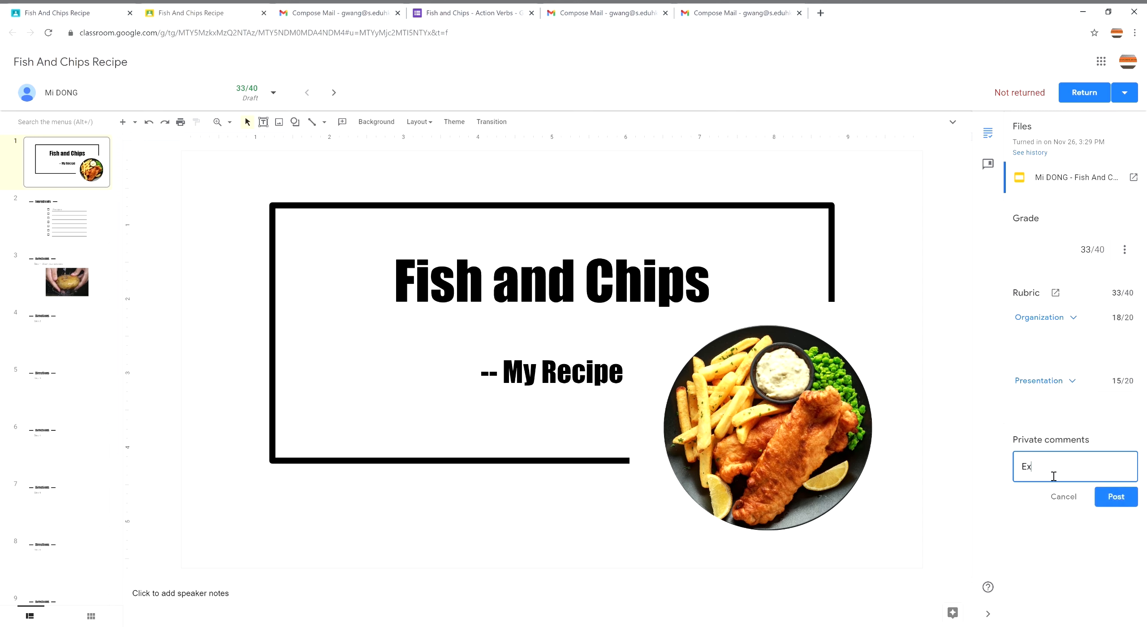
pyautogui.write('cellent!')
pyautogui.click(1128, 501)
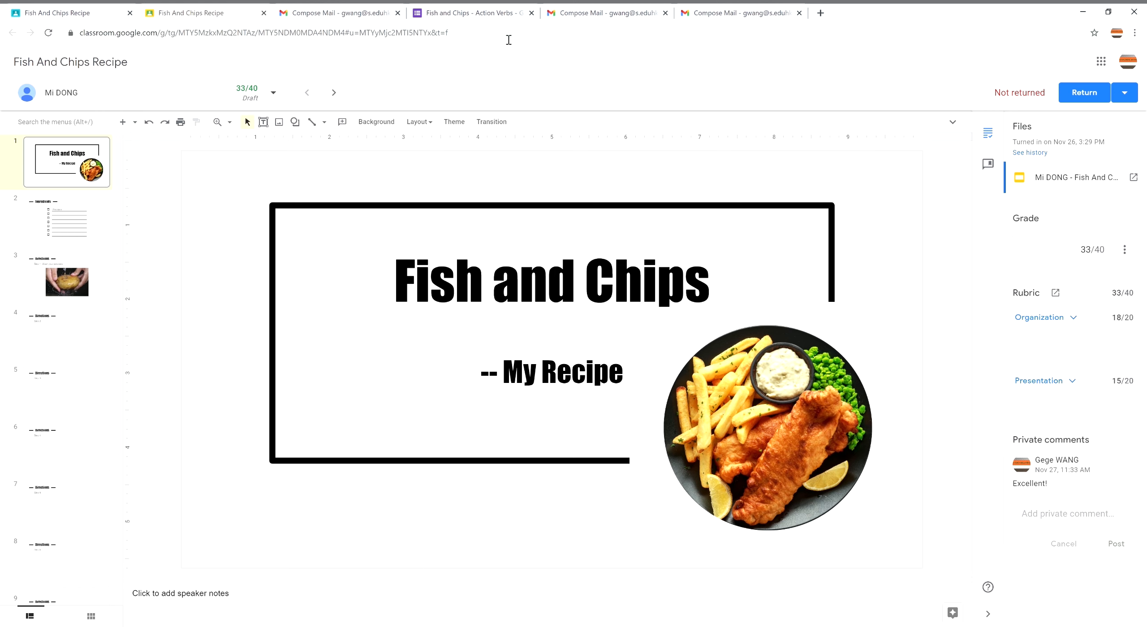
# View the next student's recipe submission and go back to the overview of all classes.
pyautogui.click(333, 92)
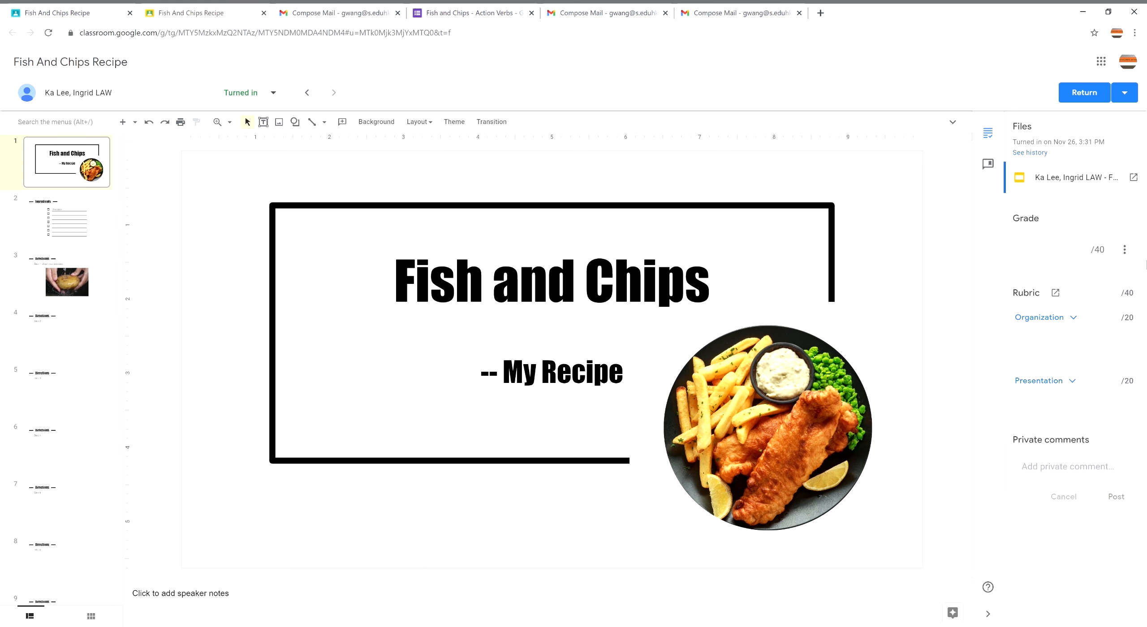
pyautogui.click(64, 5)
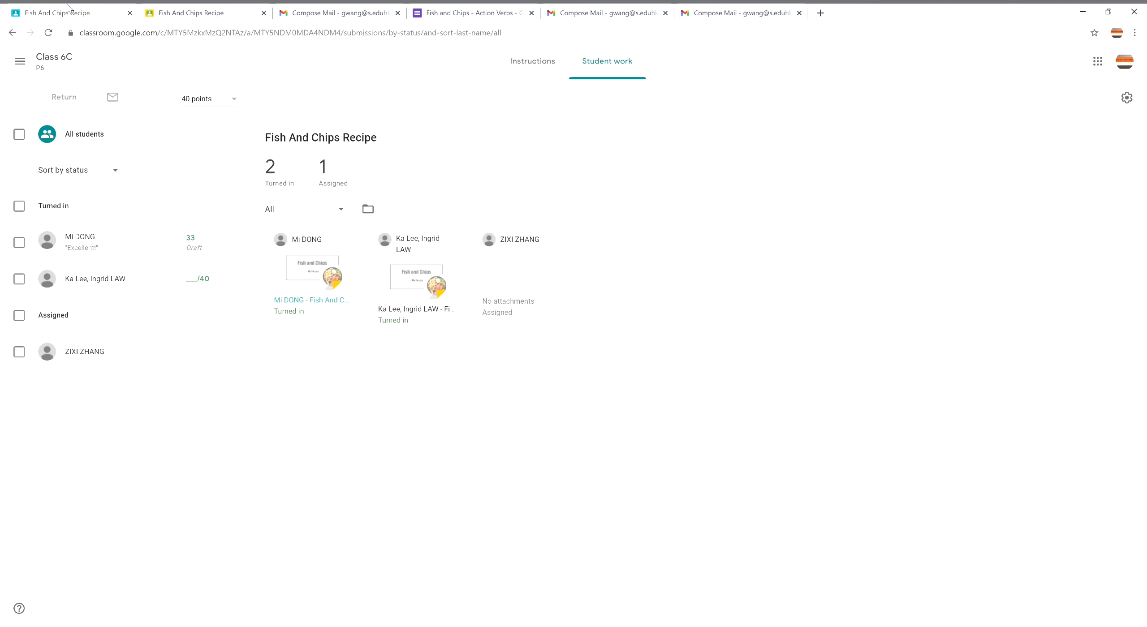
pyautogui.click(20, 61)
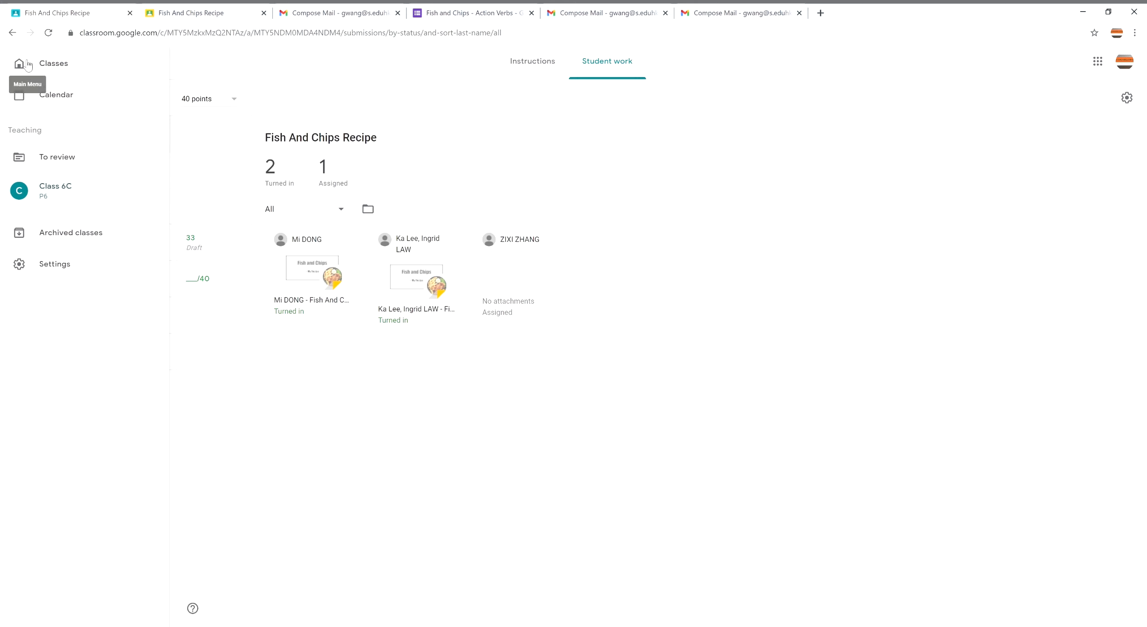
pyautogui.click(65, 67)
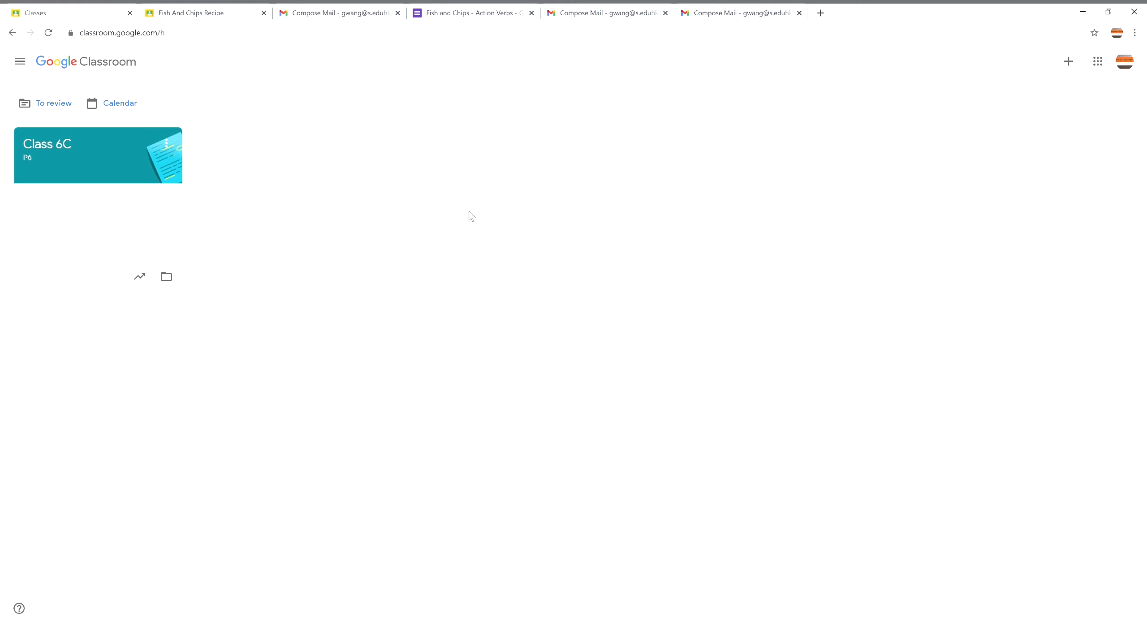
# Examine the class details and the copy form for Class 6C, closing both without saving.
pyautogui.click(167, 144)
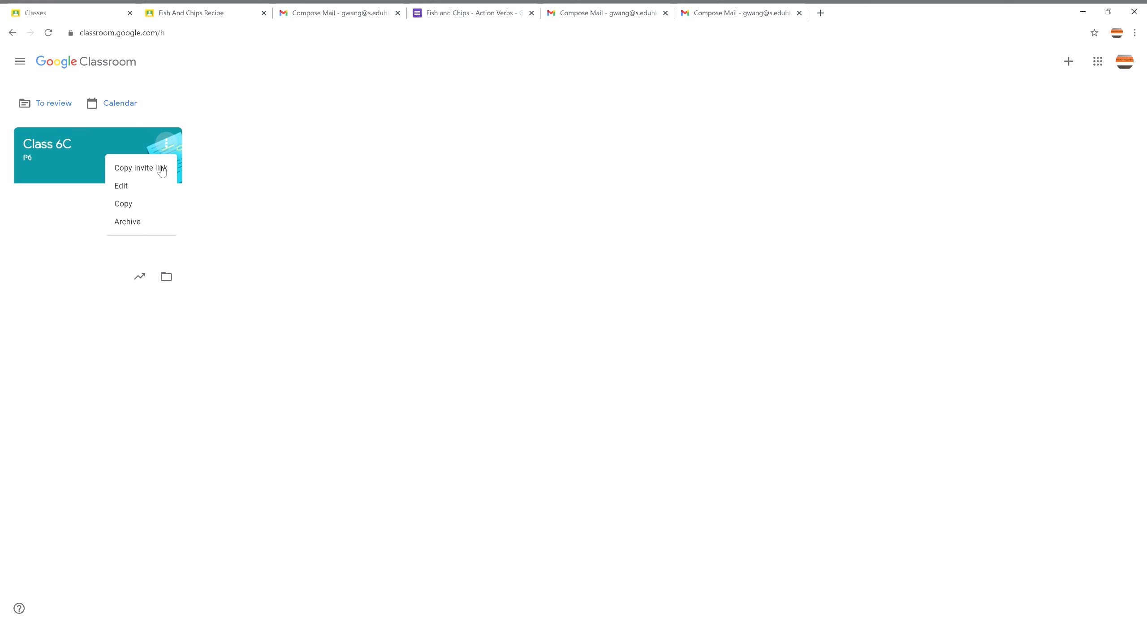
pyautogui.click(161, 185)
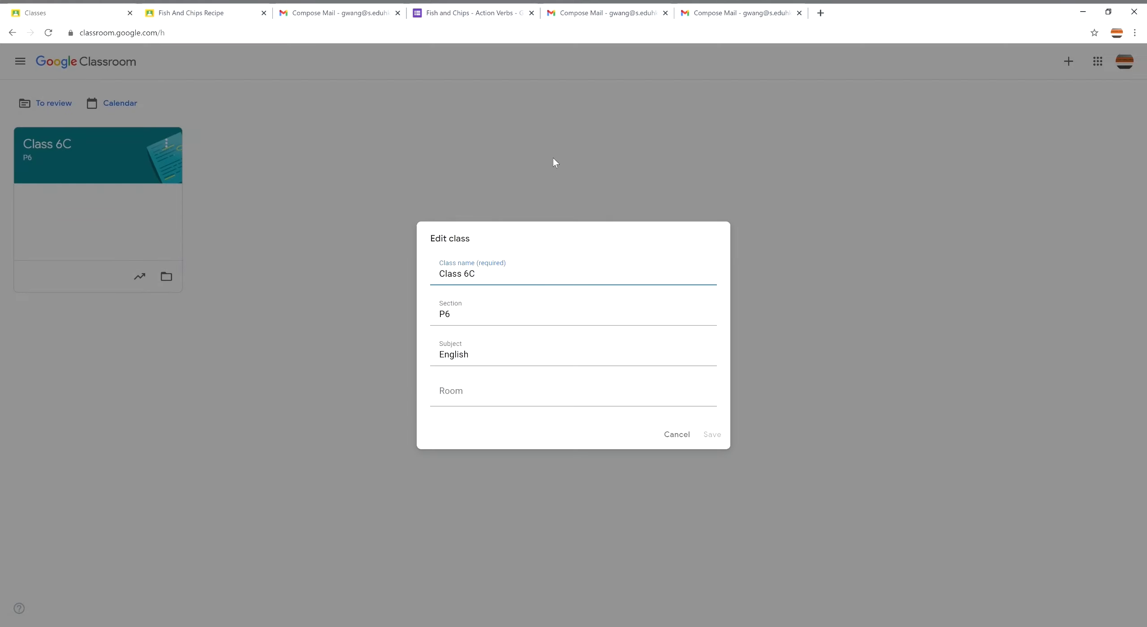
pyautogui.click(679, 436)
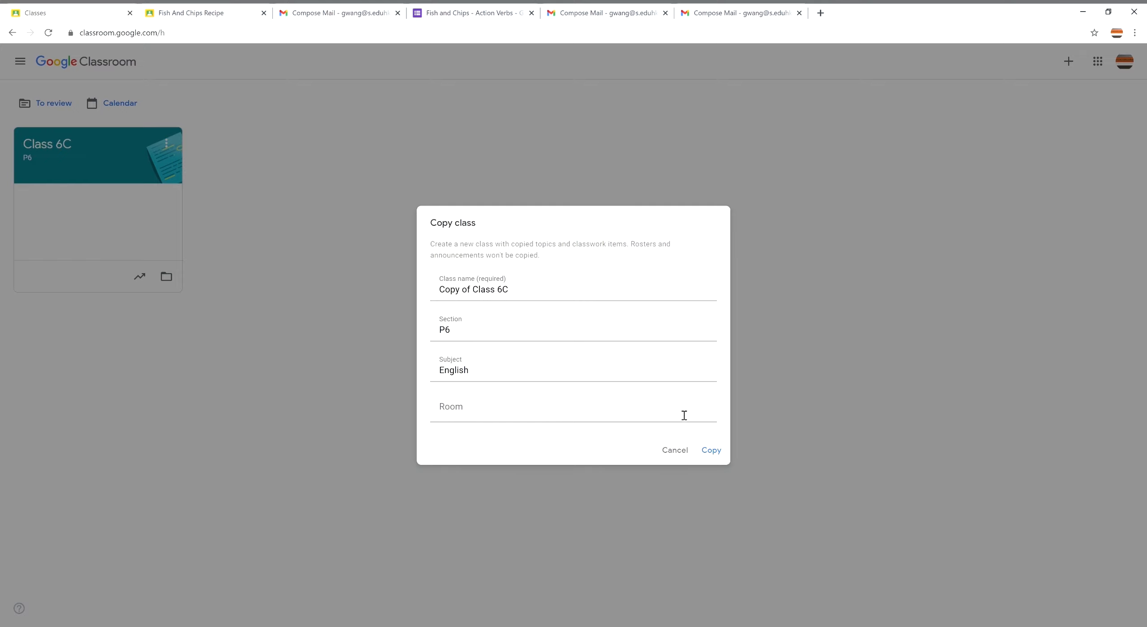
pyautogui.click(682, 455)
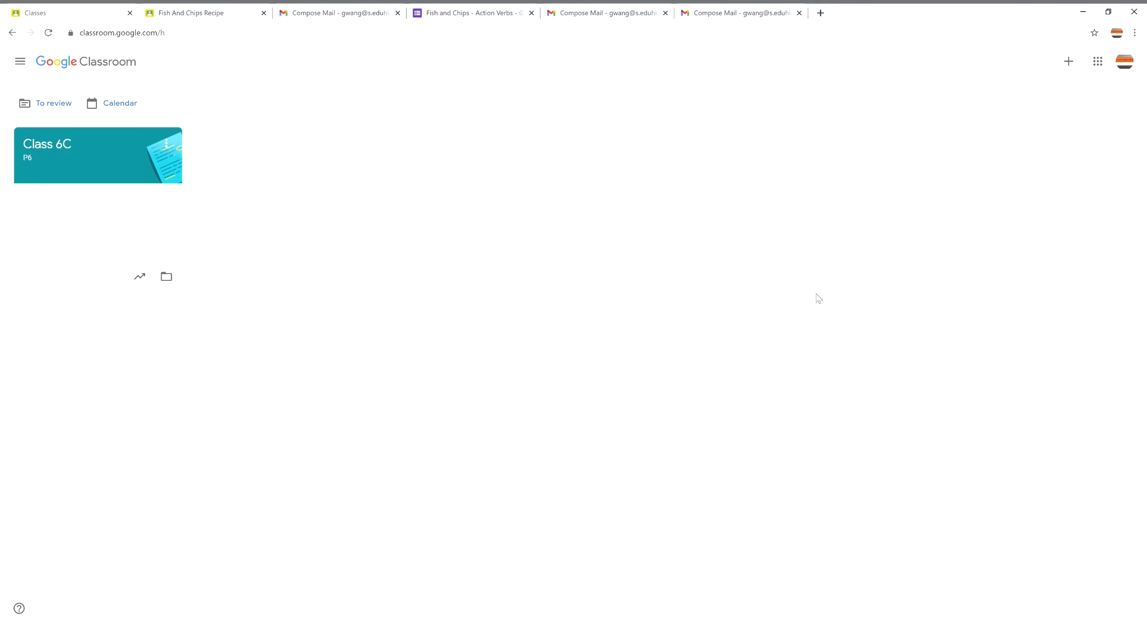
# Examine the form for creating a new class and close it without creating one.
pyautogui.click(1075, 64)
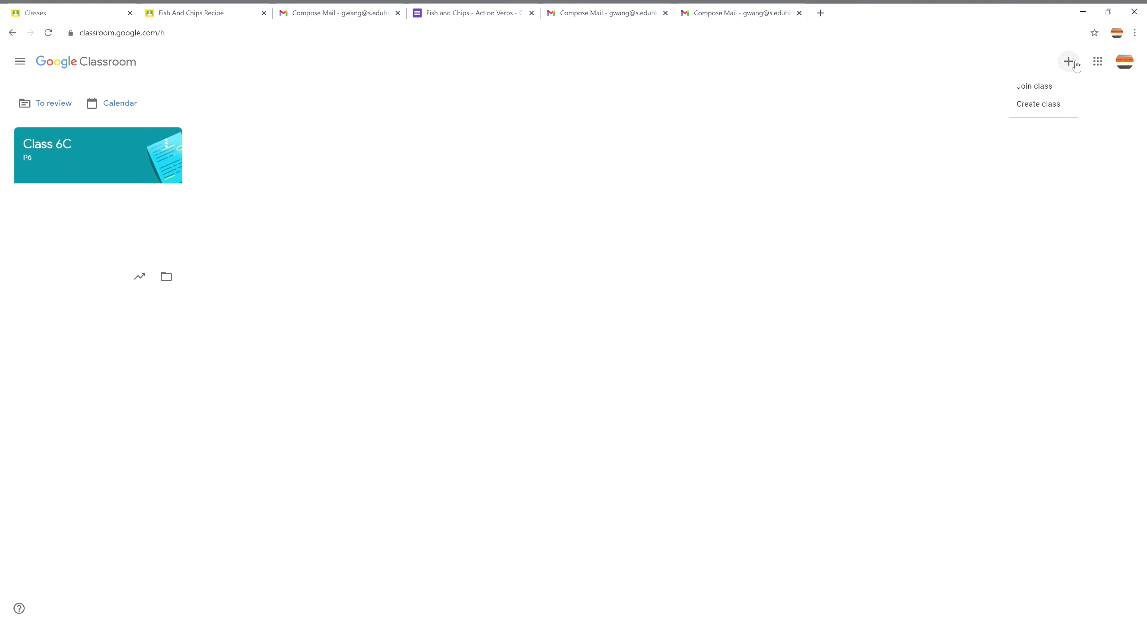
pyautogui.click(1035, 106)
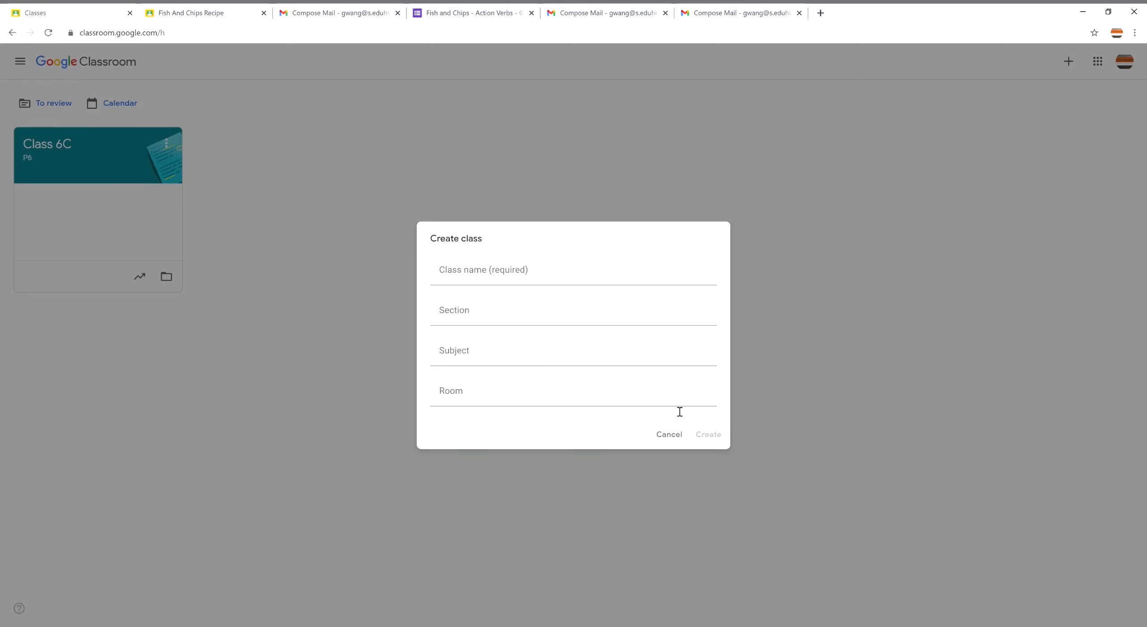
pyautogui.click(672, 436)
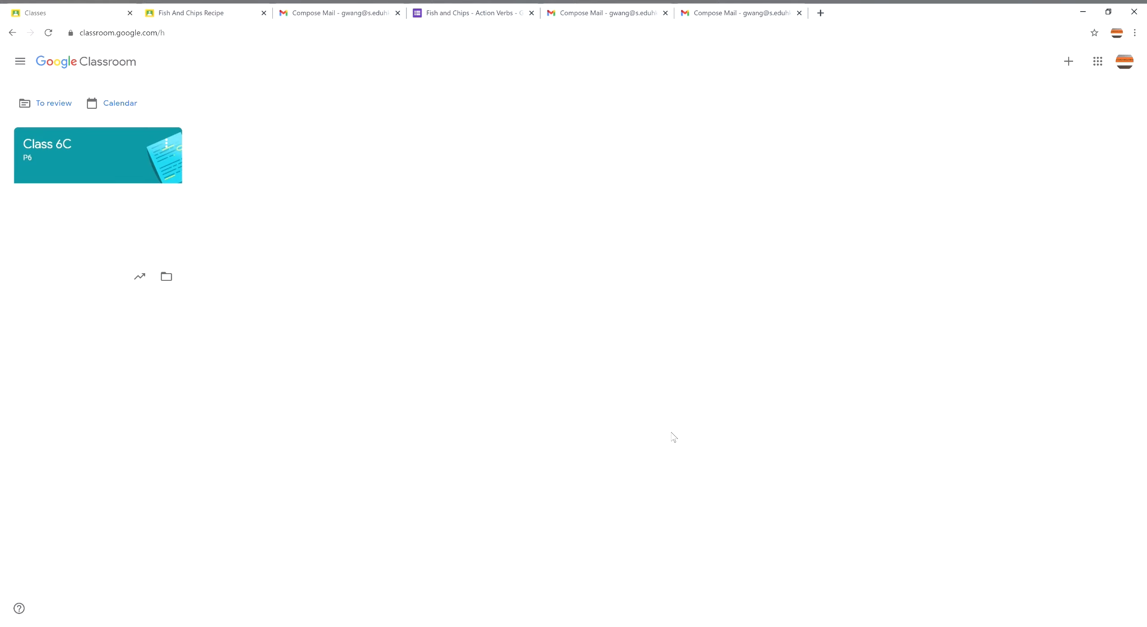
# Archive Class 6C.
pyautogui.click(170, 143)
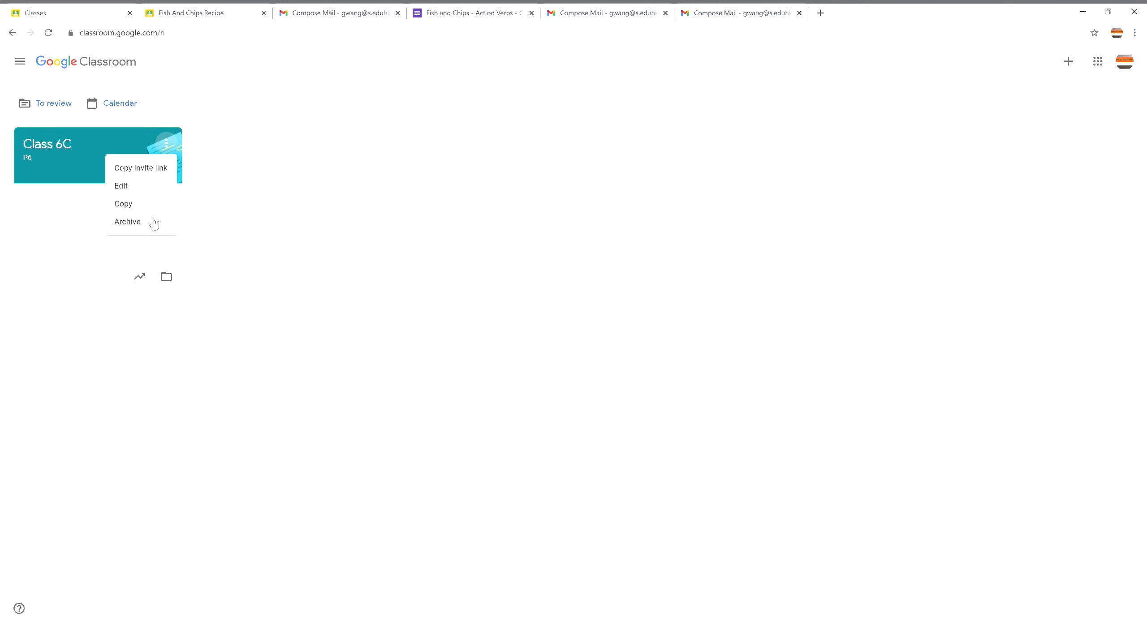
pyautogui.click(154, 222)
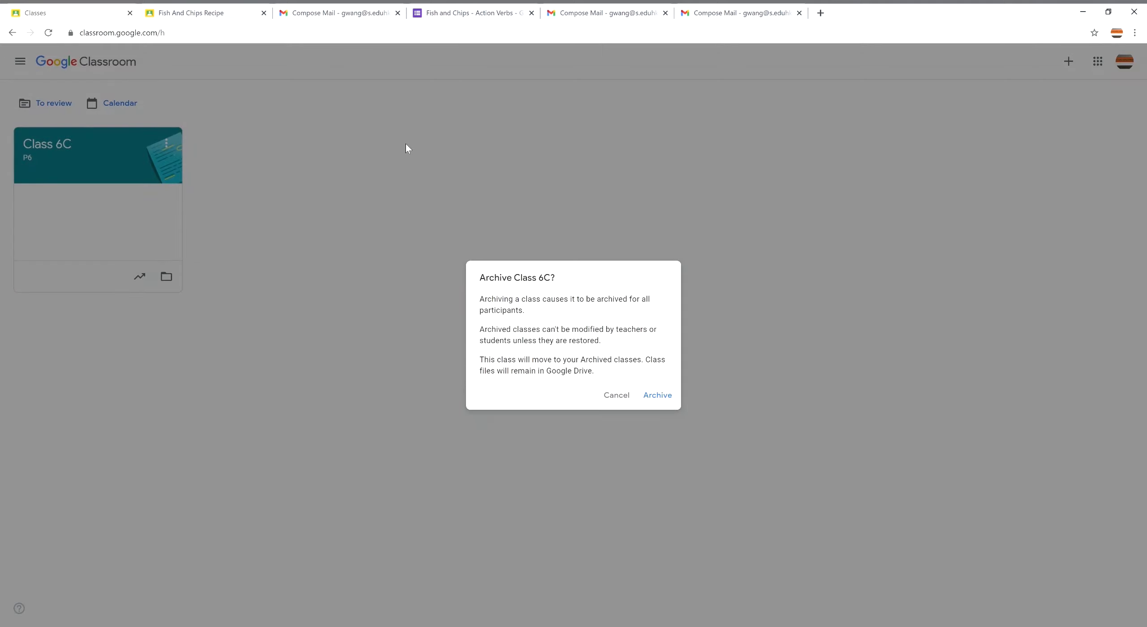
pyautogui.click(660, 400)
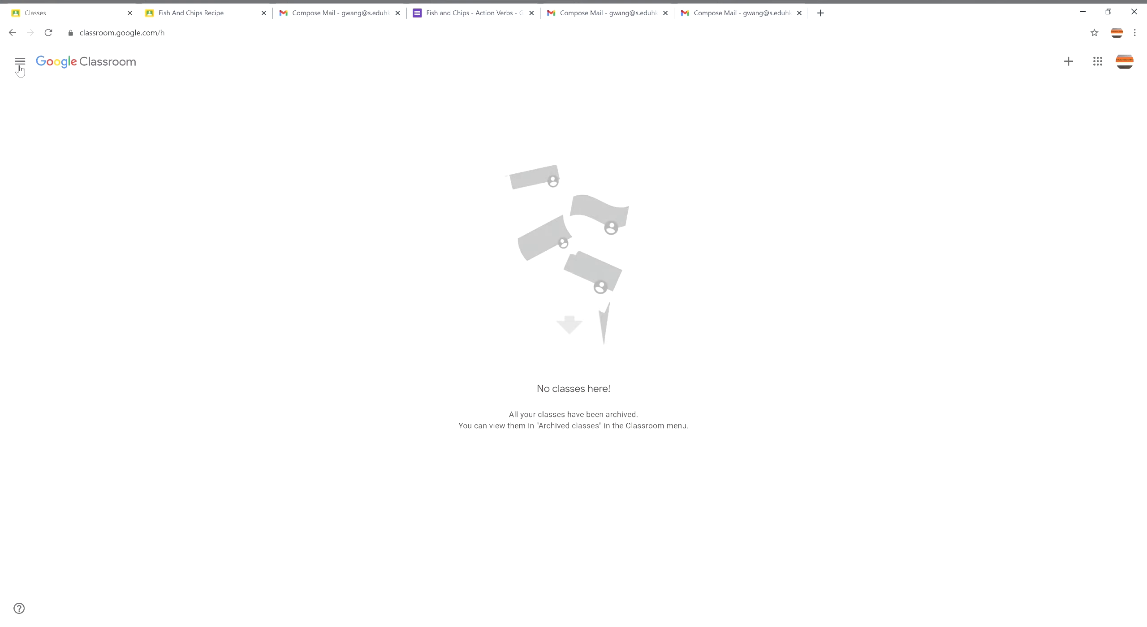
# Move Class 6C behind Class D in the archived classes and view the actions available for it.
pyautogui.click(20, 63)
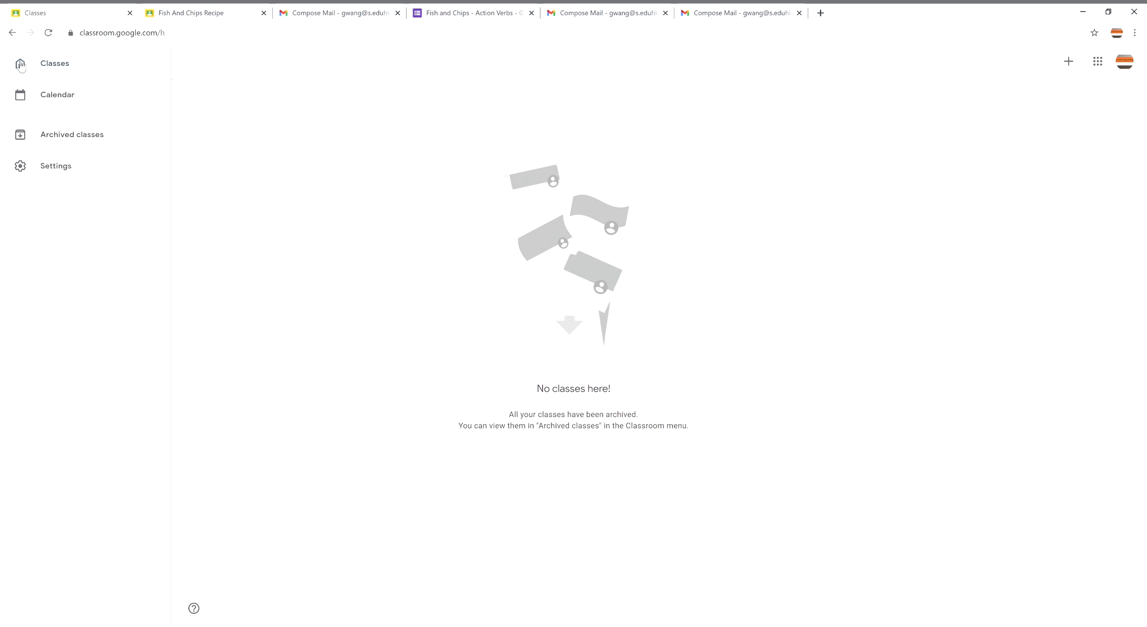
pyautogui.click(91, 137)
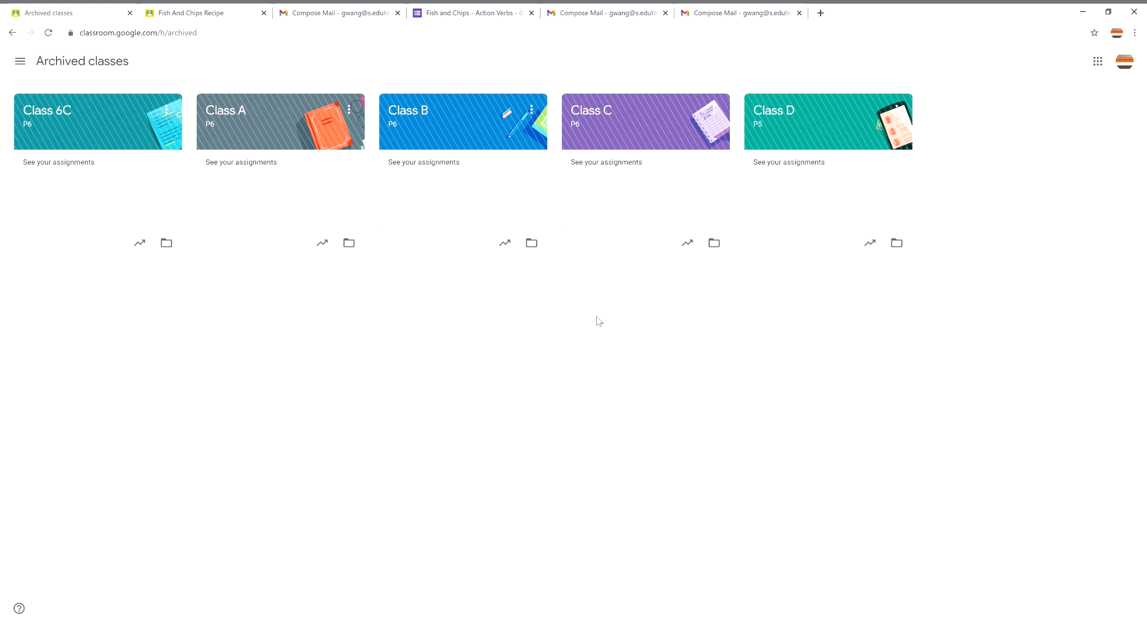
pyautogui.moveTo(110, 144); pyautogui.dragTo(838, 142)
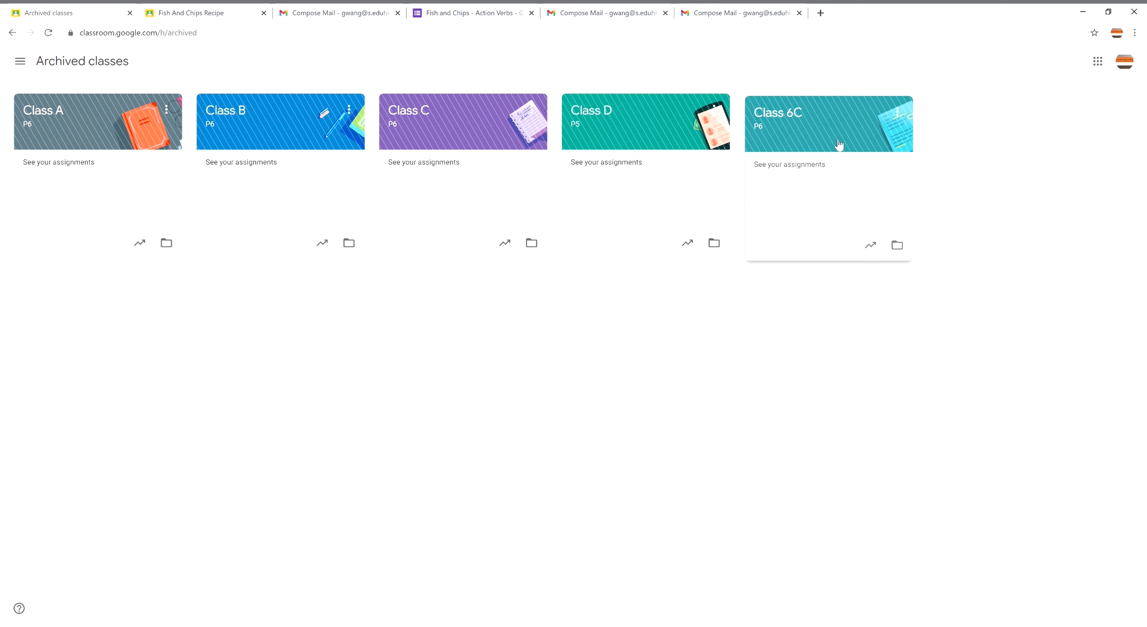
pyautogui.click(904, 116)
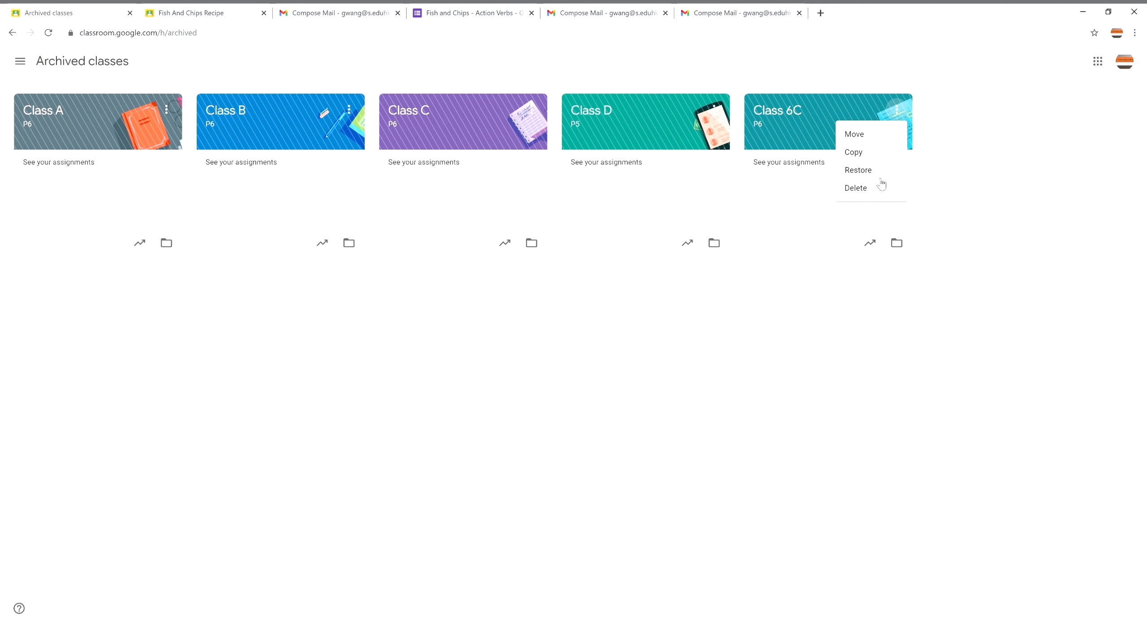
pyautogui.click(961, 208)
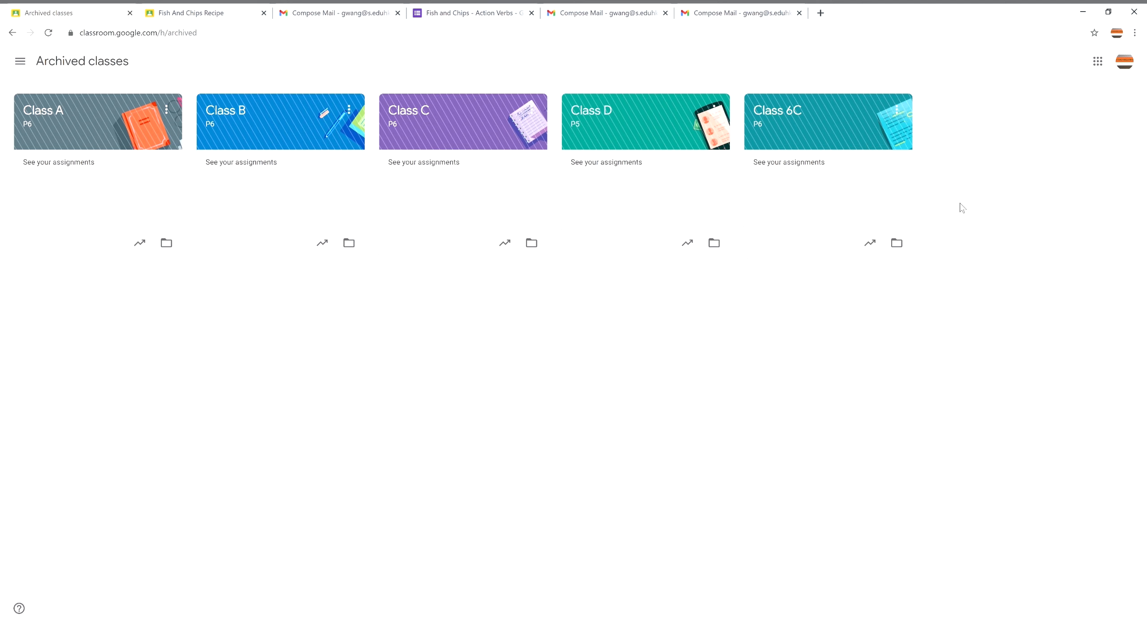